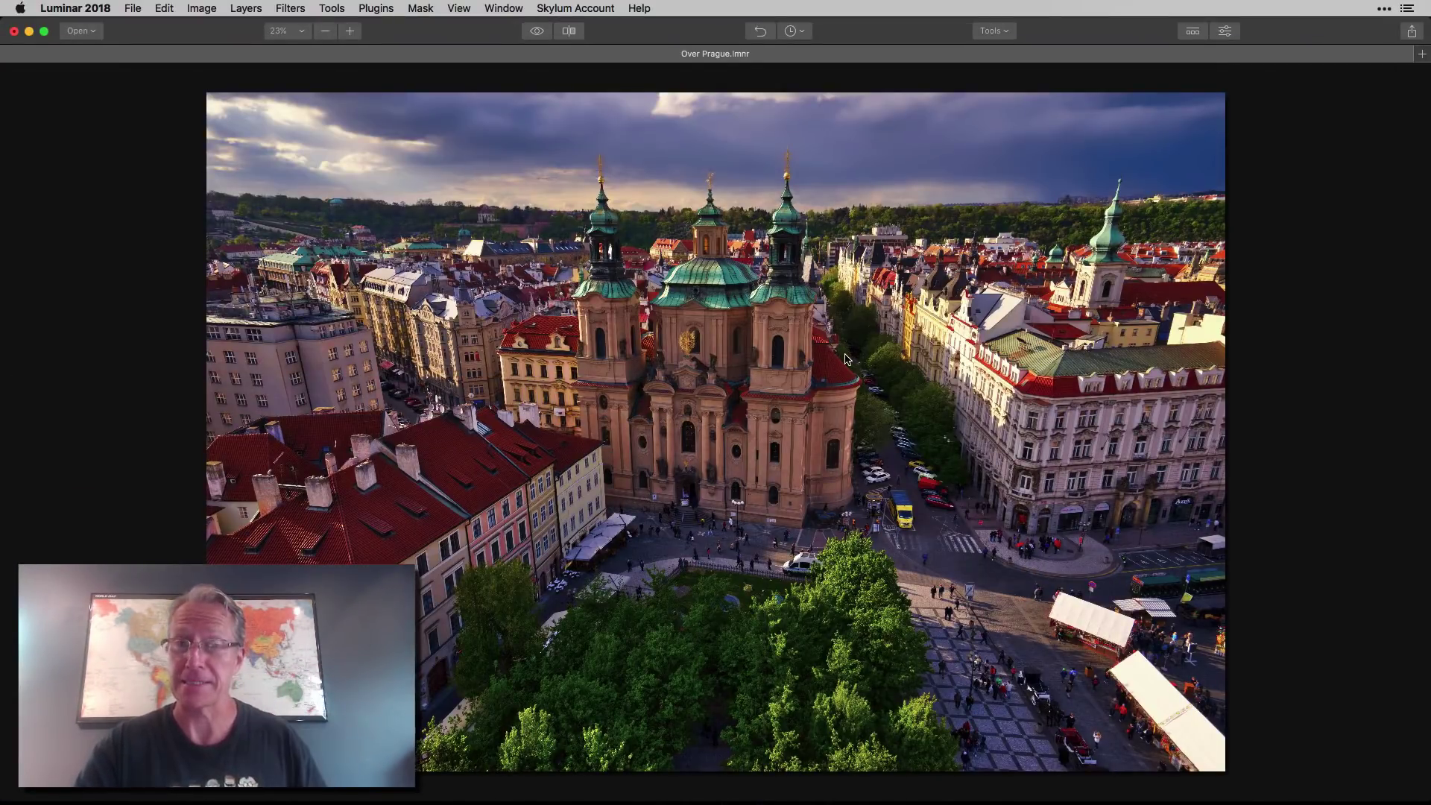
- Toggle the before/after preview several times to compare the edit with the original photo
{"action": "left_click", "coordinate": [538, 32]}
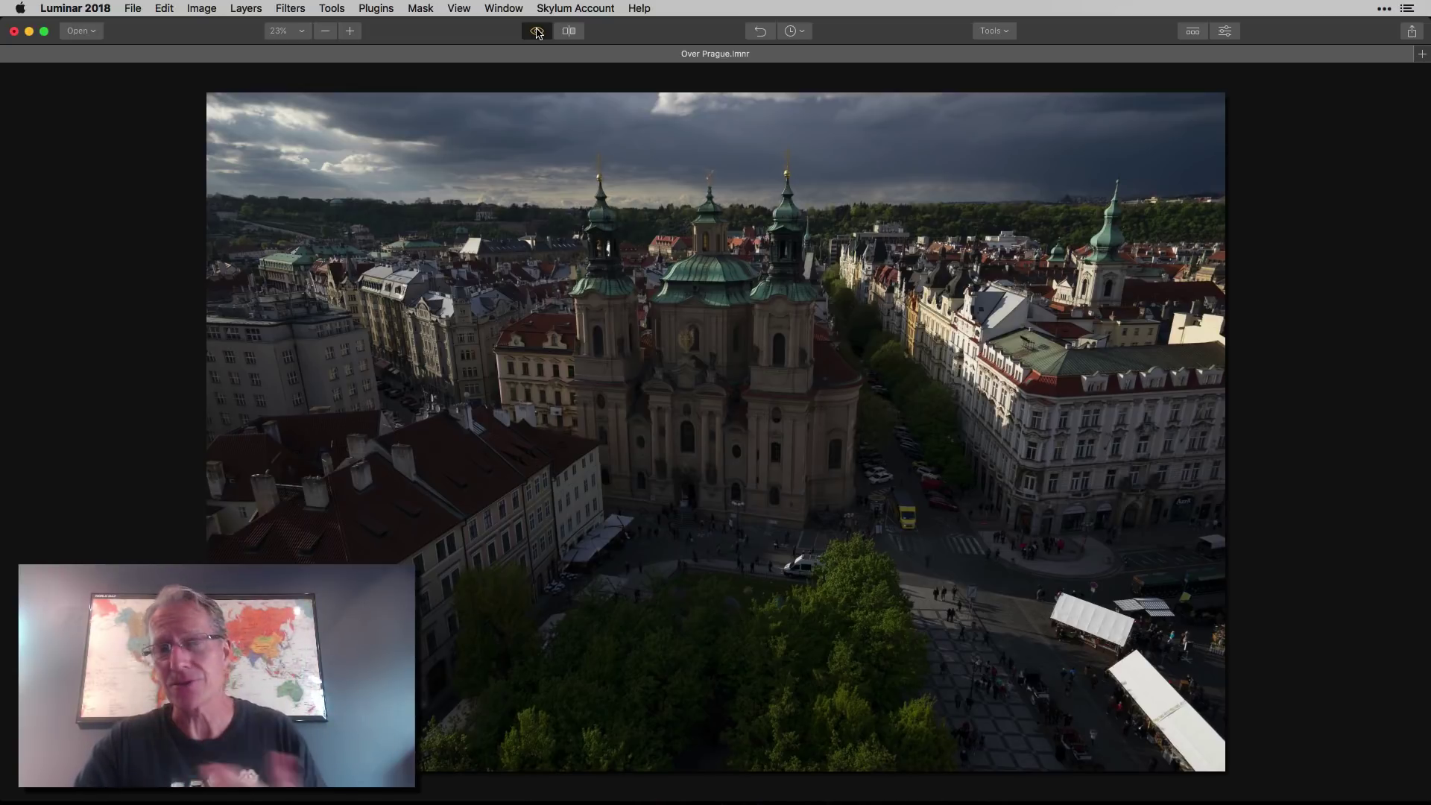
{"action": "left_click", "coordinate": [537, 33]}
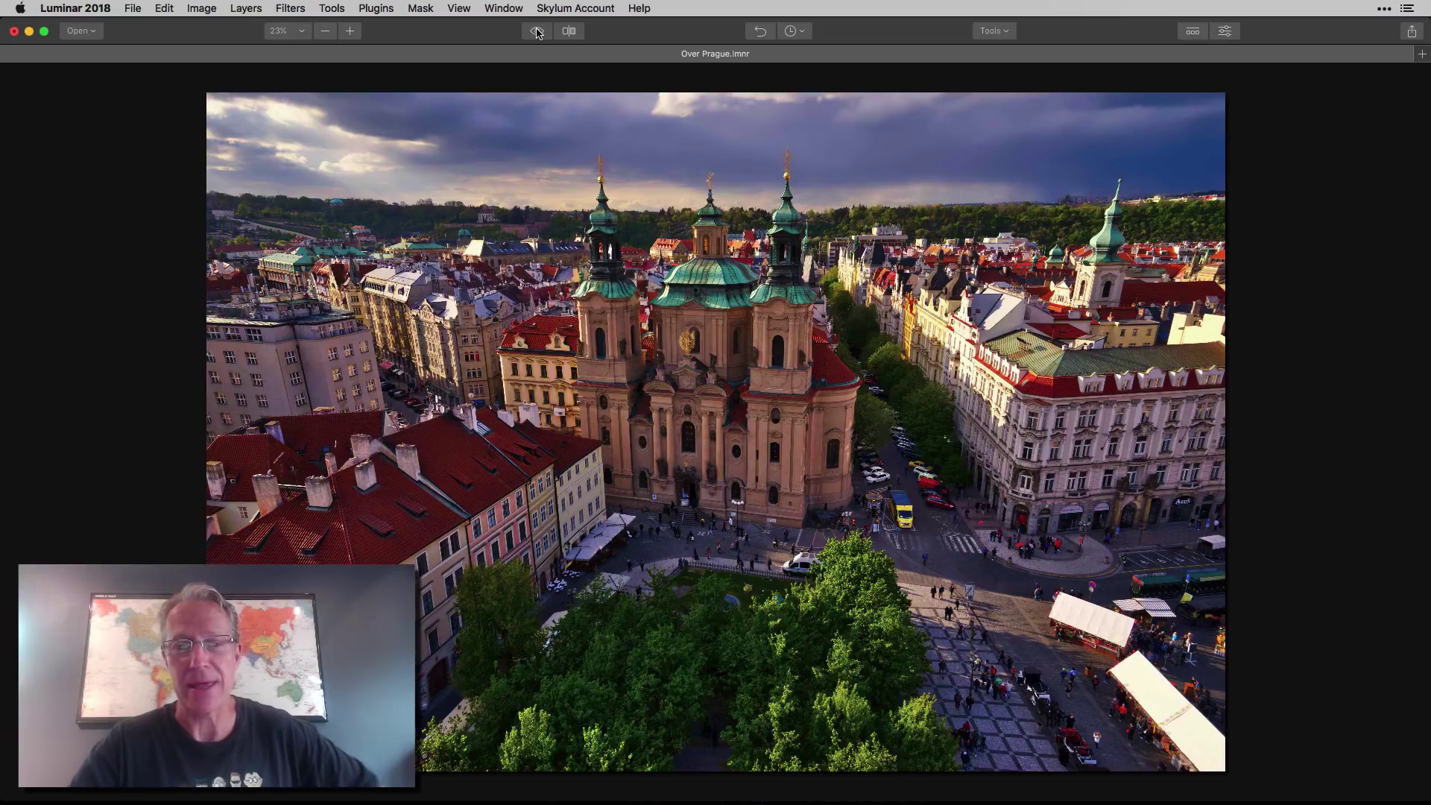
{"action": "left_click", "coordinate": [537, 33]}
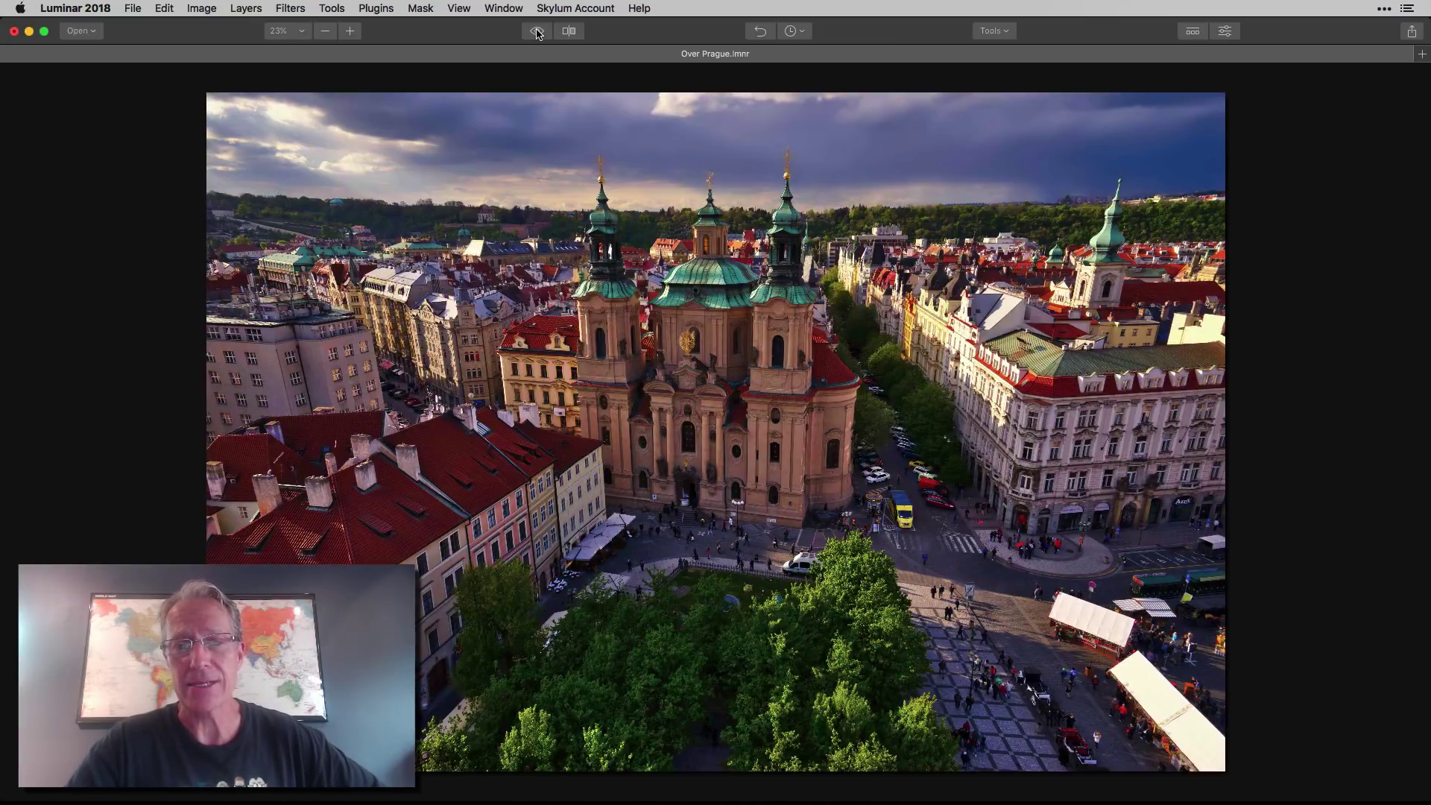
{"action": "left_click", "coordinate": [538, 33]}
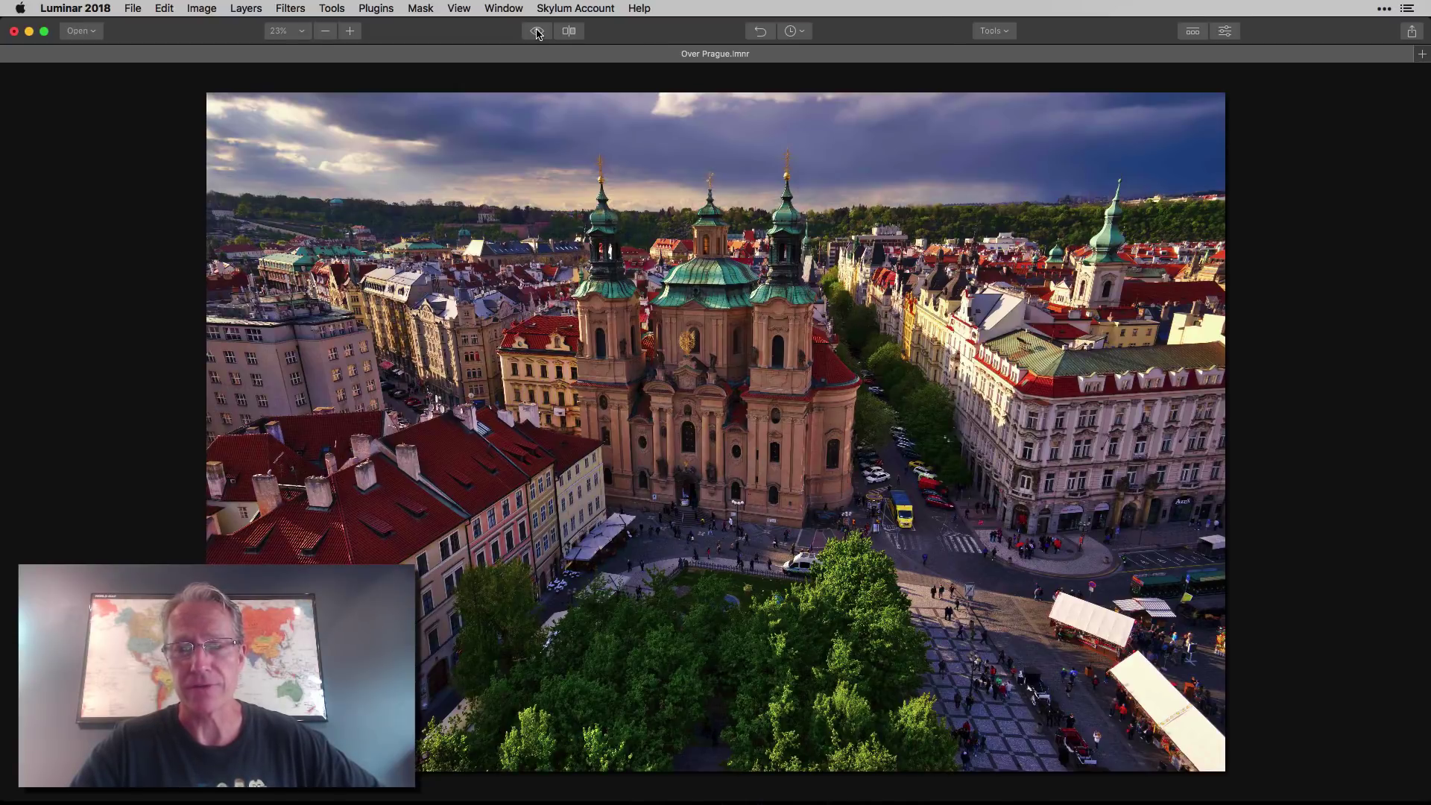
{"action": "left_click", "coordinate": [537, 33]}
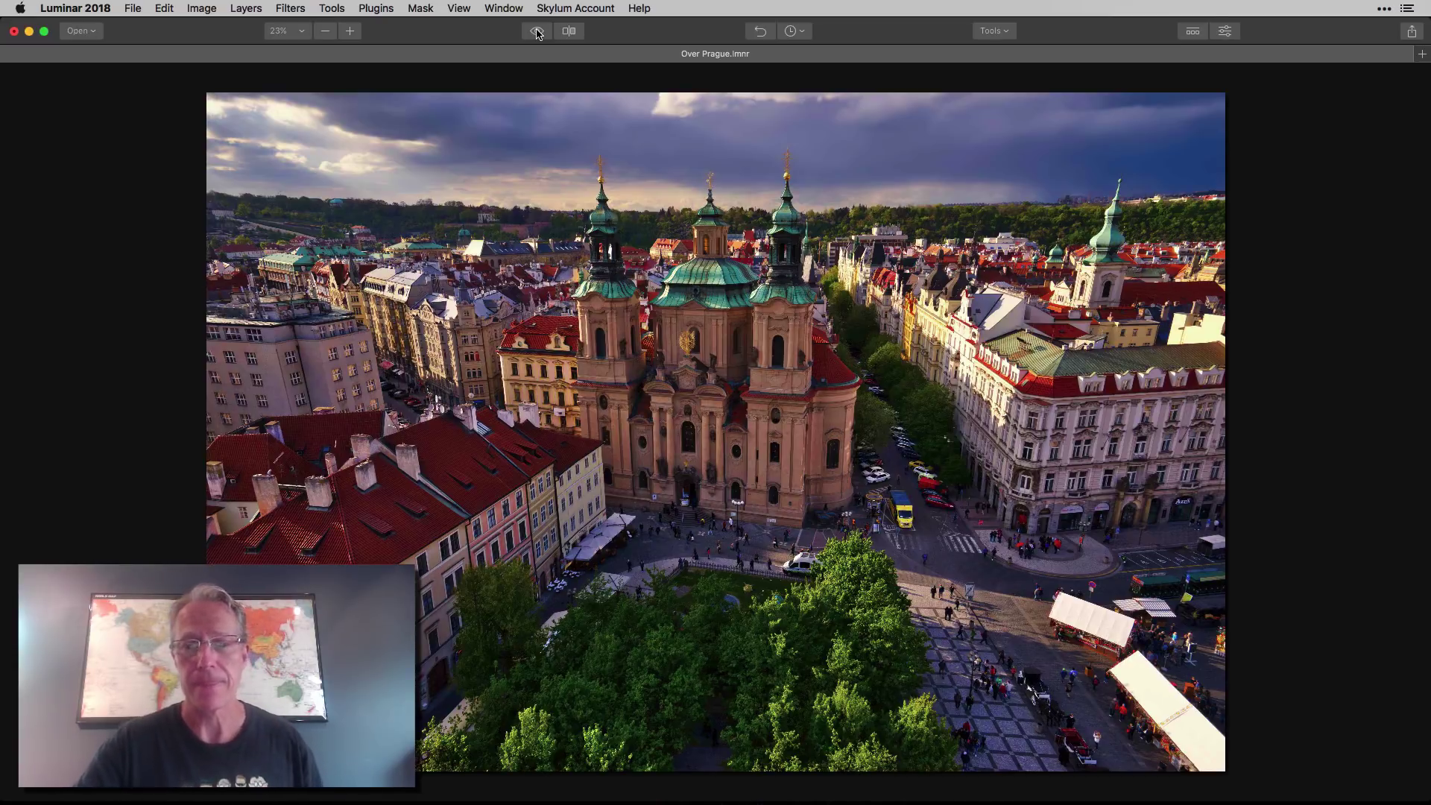
- Show the applied filters with Develop at Temperature -14, Tint 4, Highlights -23, Shadows 68, Clarity 29, and recheck the original
{"action": "left_click", "coordinate": [1224, 30]}
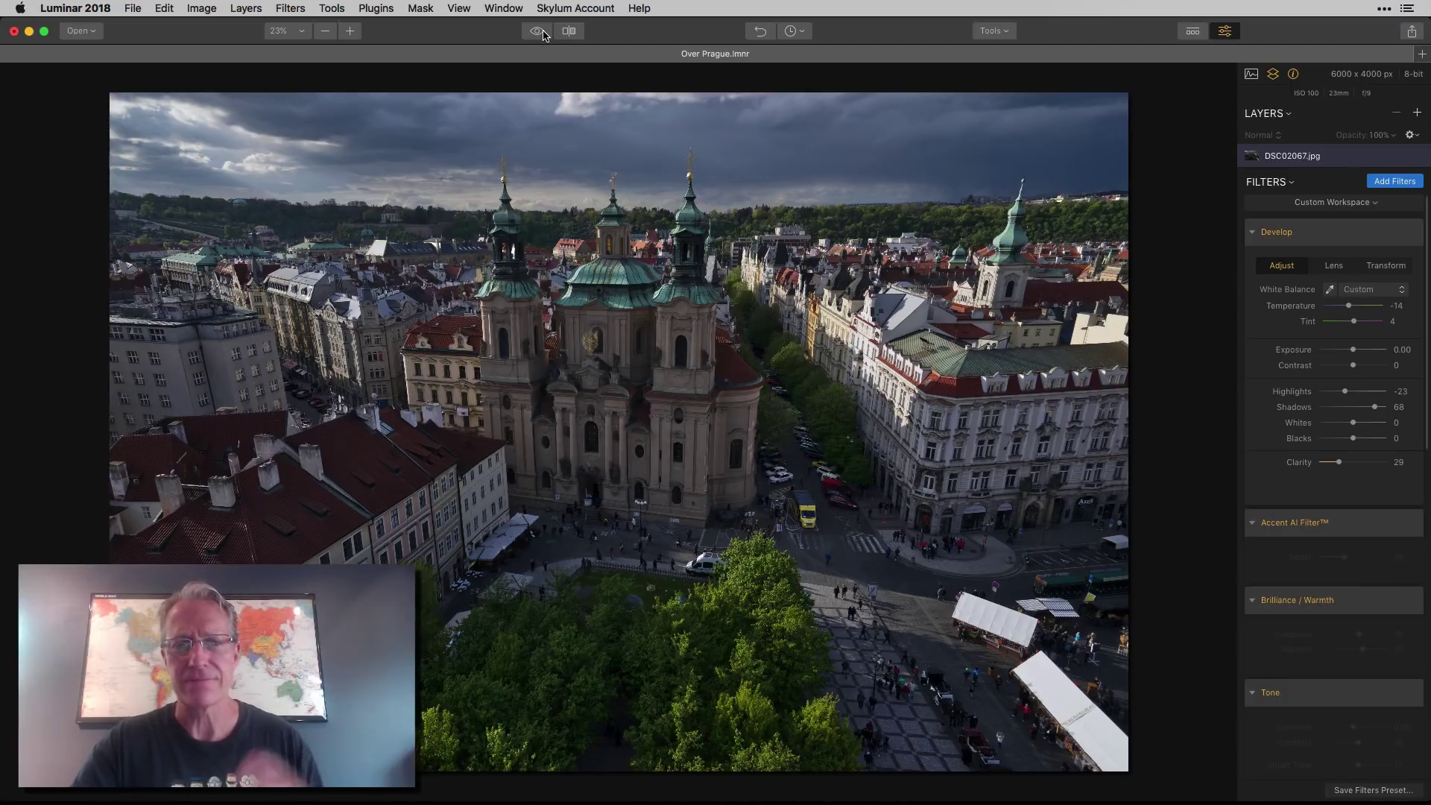
{"action": "left_click", "coordinate": [542, 33]}
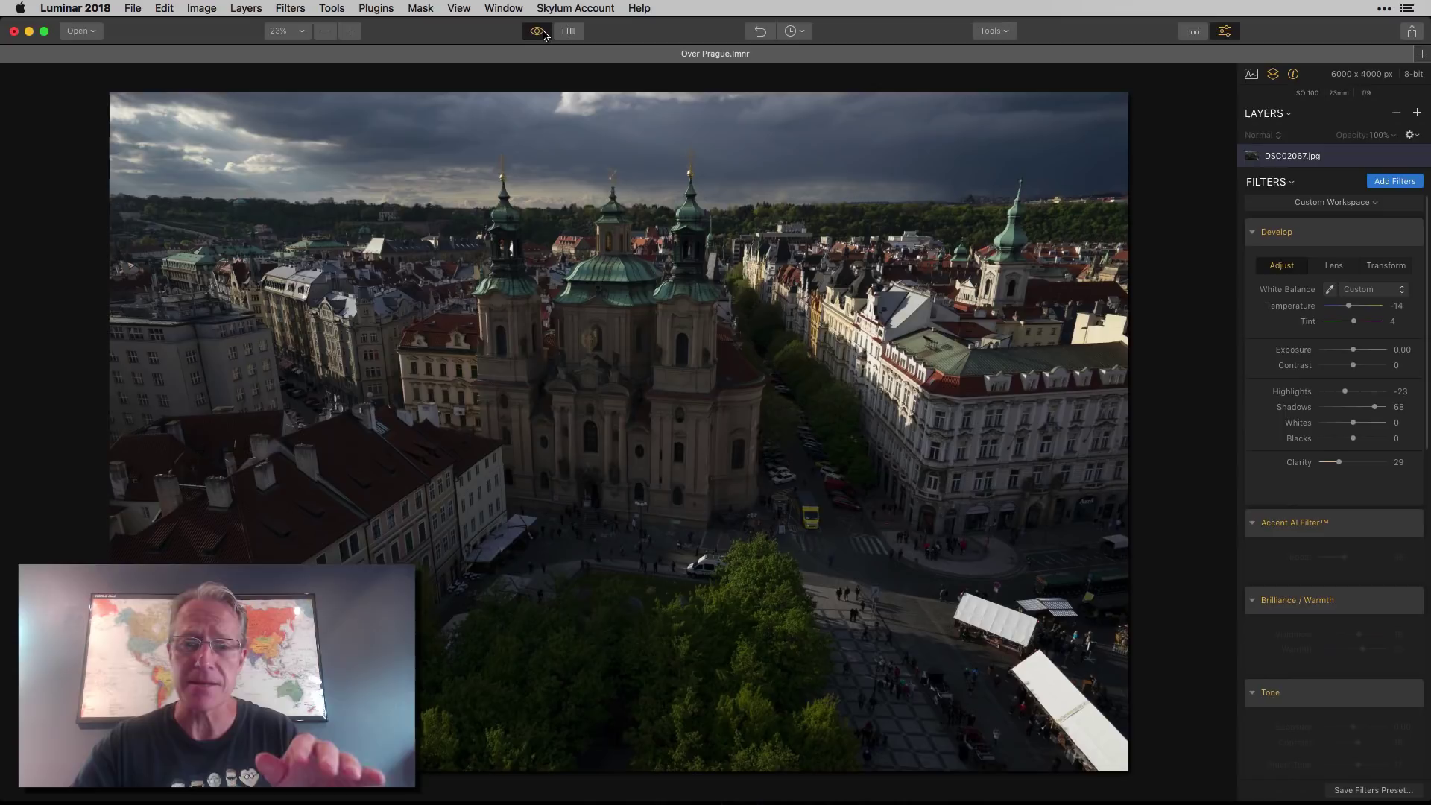
{"action": "left_click", "coordinate": [543, 34]}
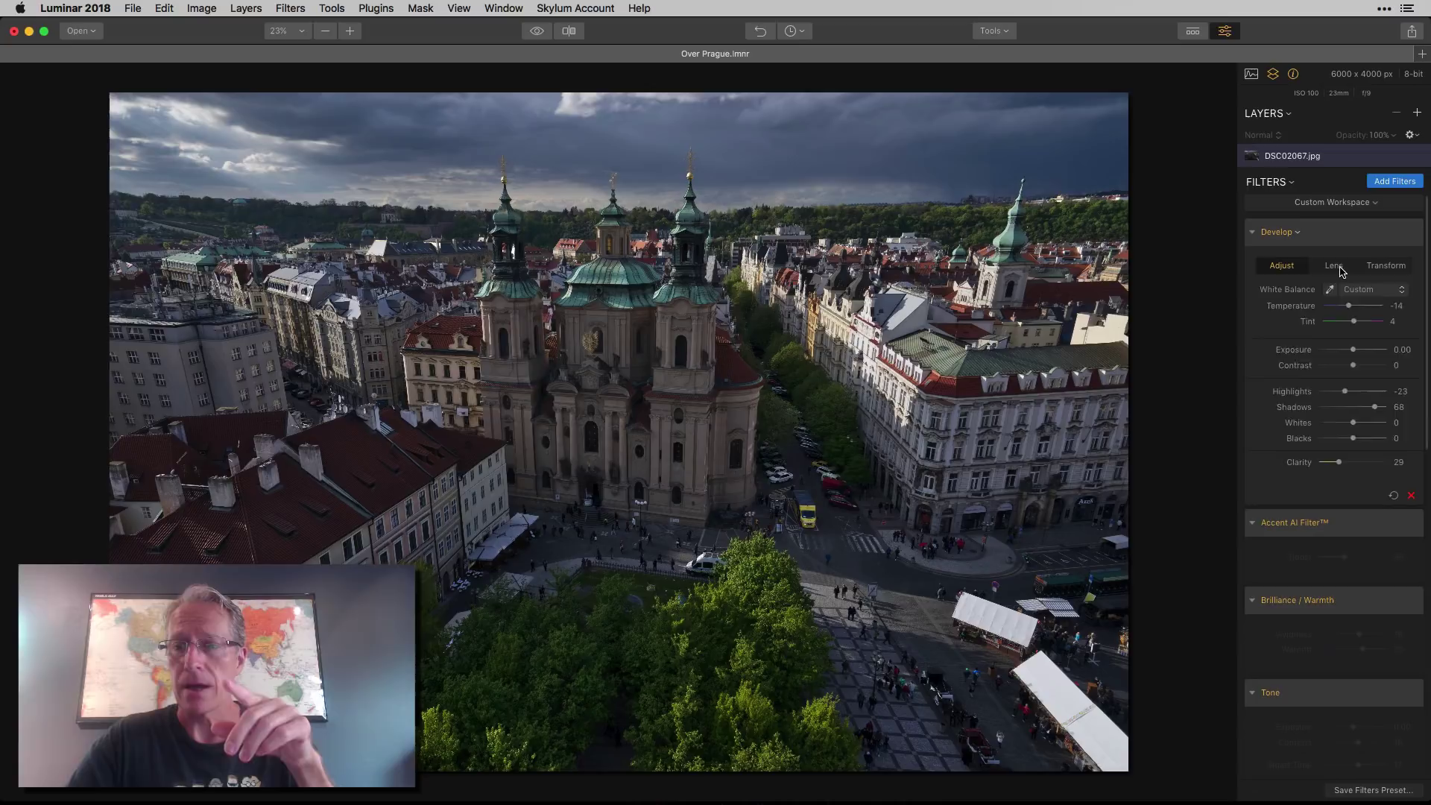
{"action": "left_click", "coordinate": [1341, 267]}
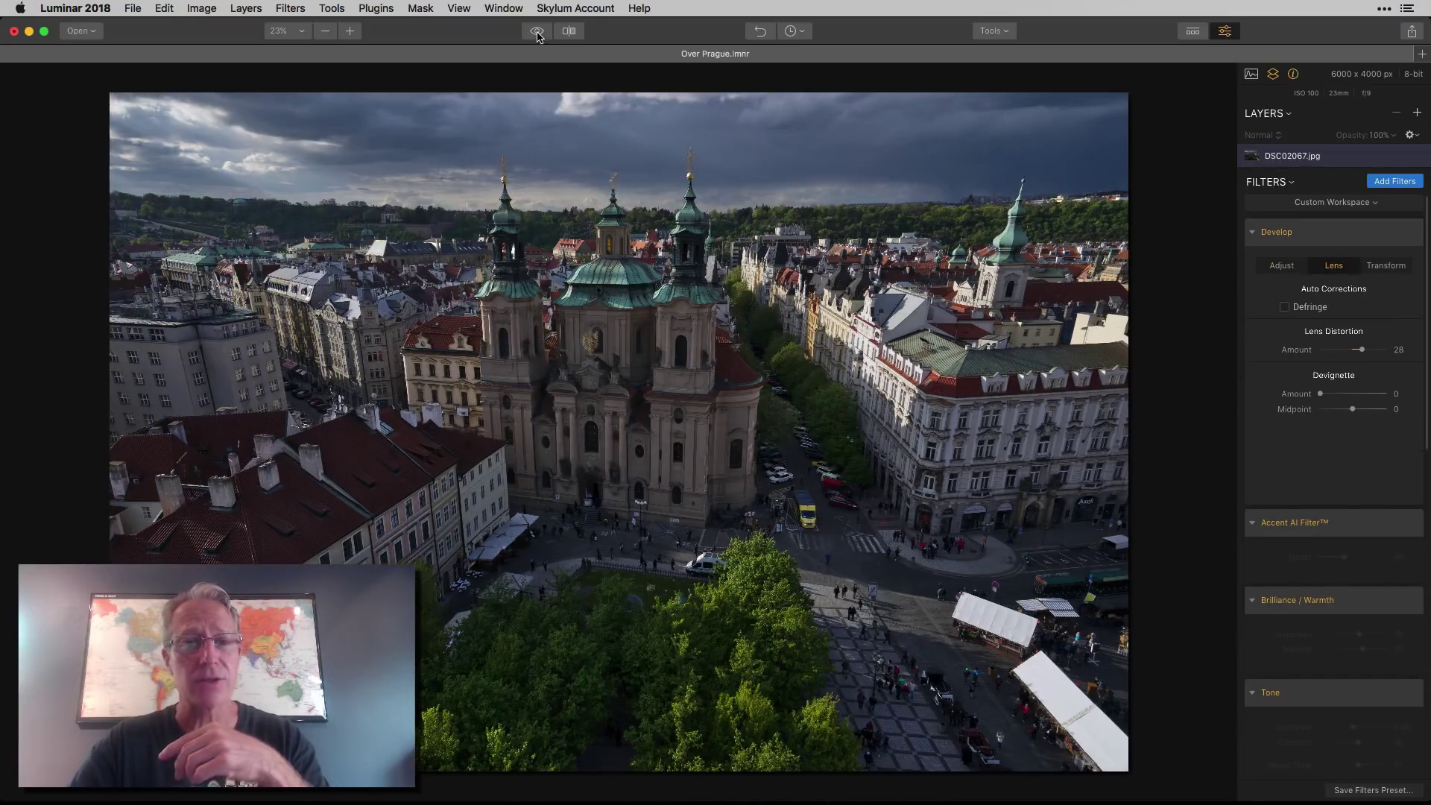
{"action": "left_click", "coordinate": [538, 32]}
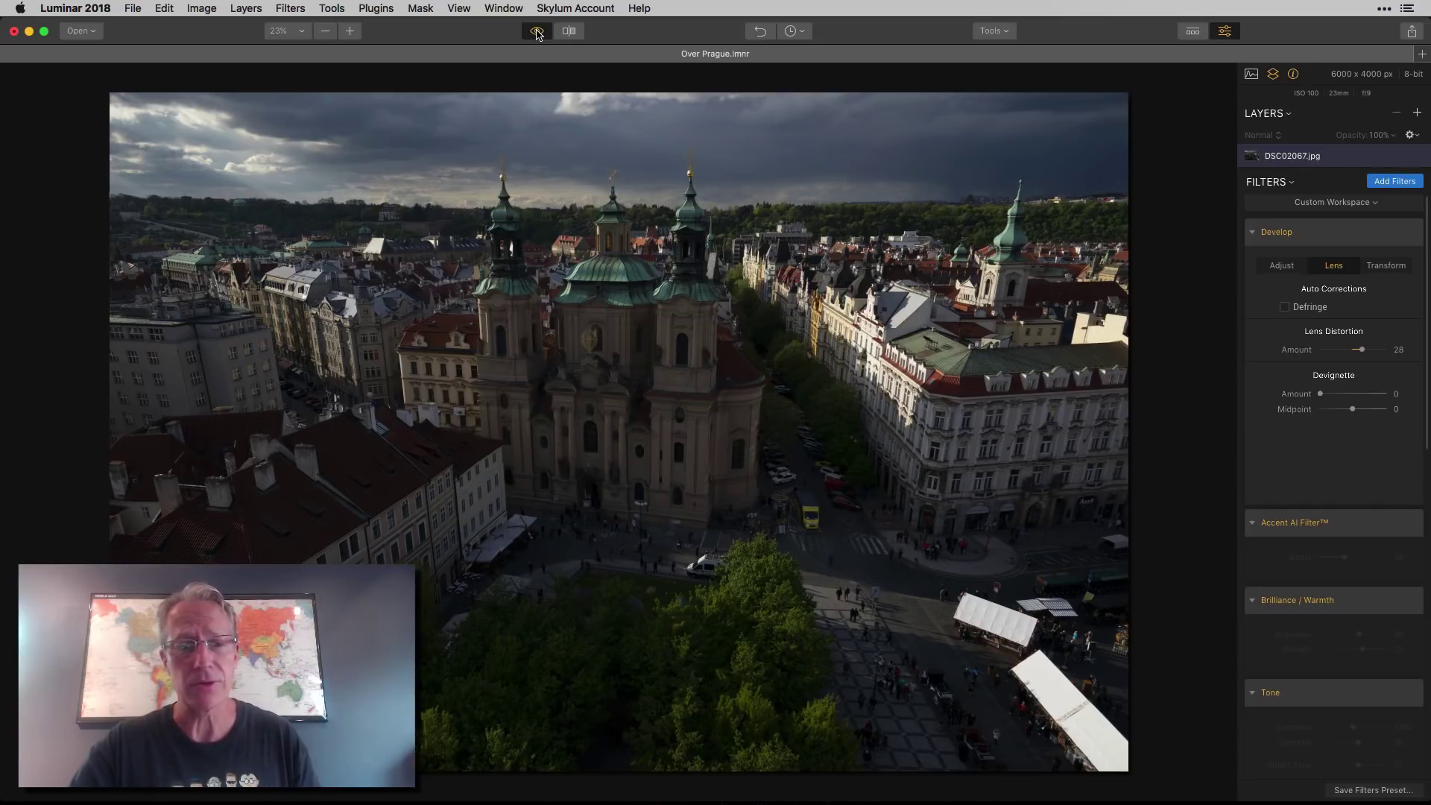
{"action": "left_click", "coordinate": [537, 30]}
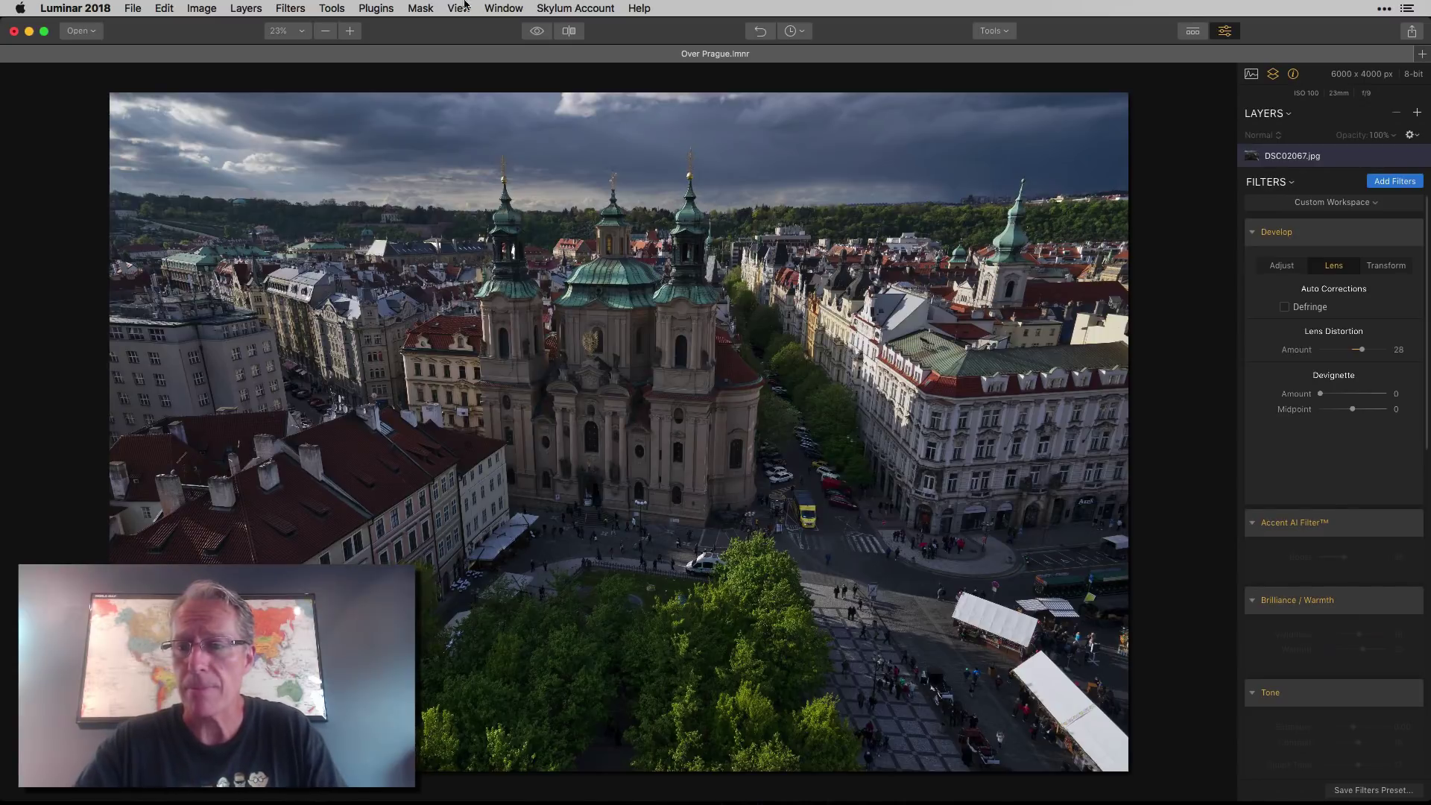
{"action": "left_click", "coordinate": [1387, 266]}
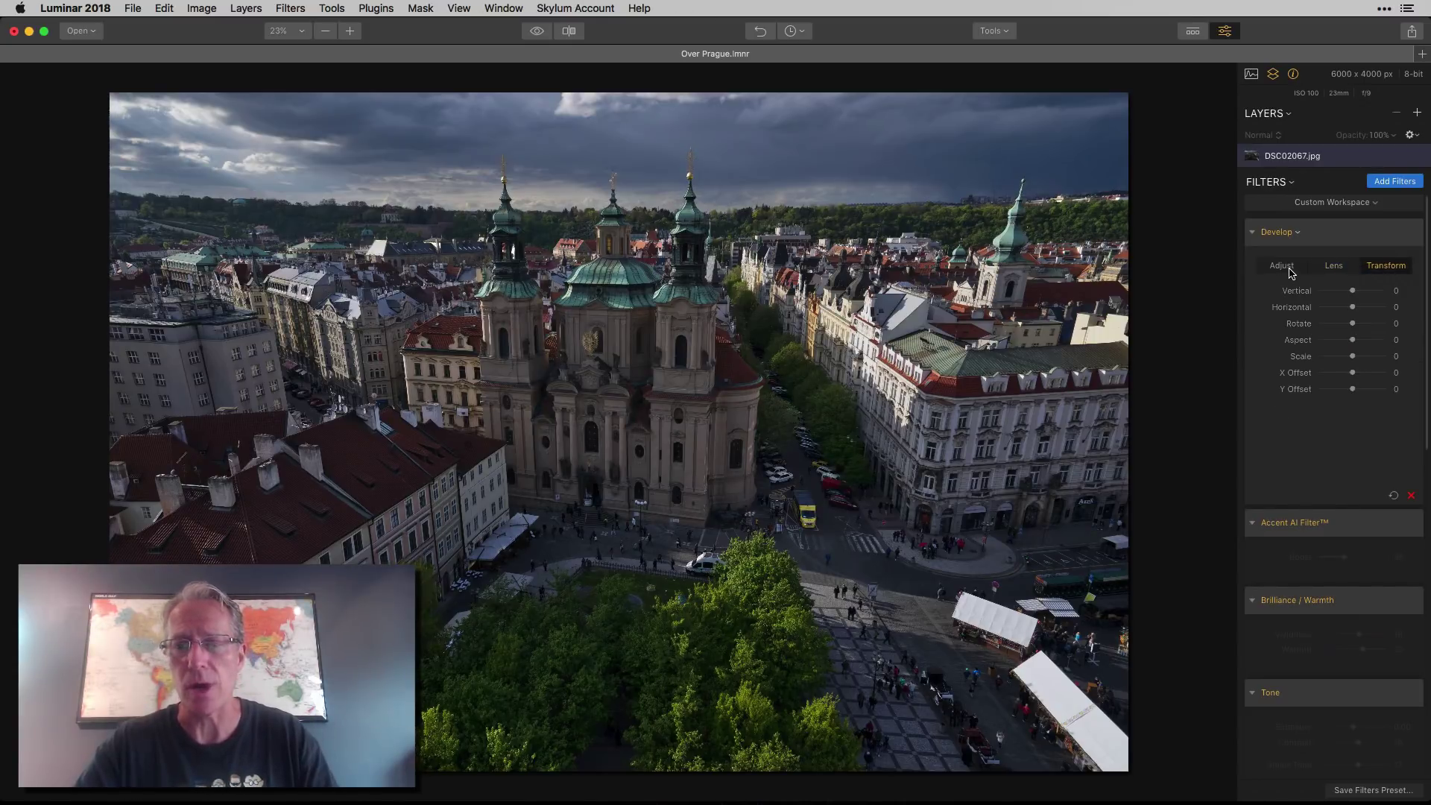
{"action": "left_click", "coordinate": [1290, 269]}
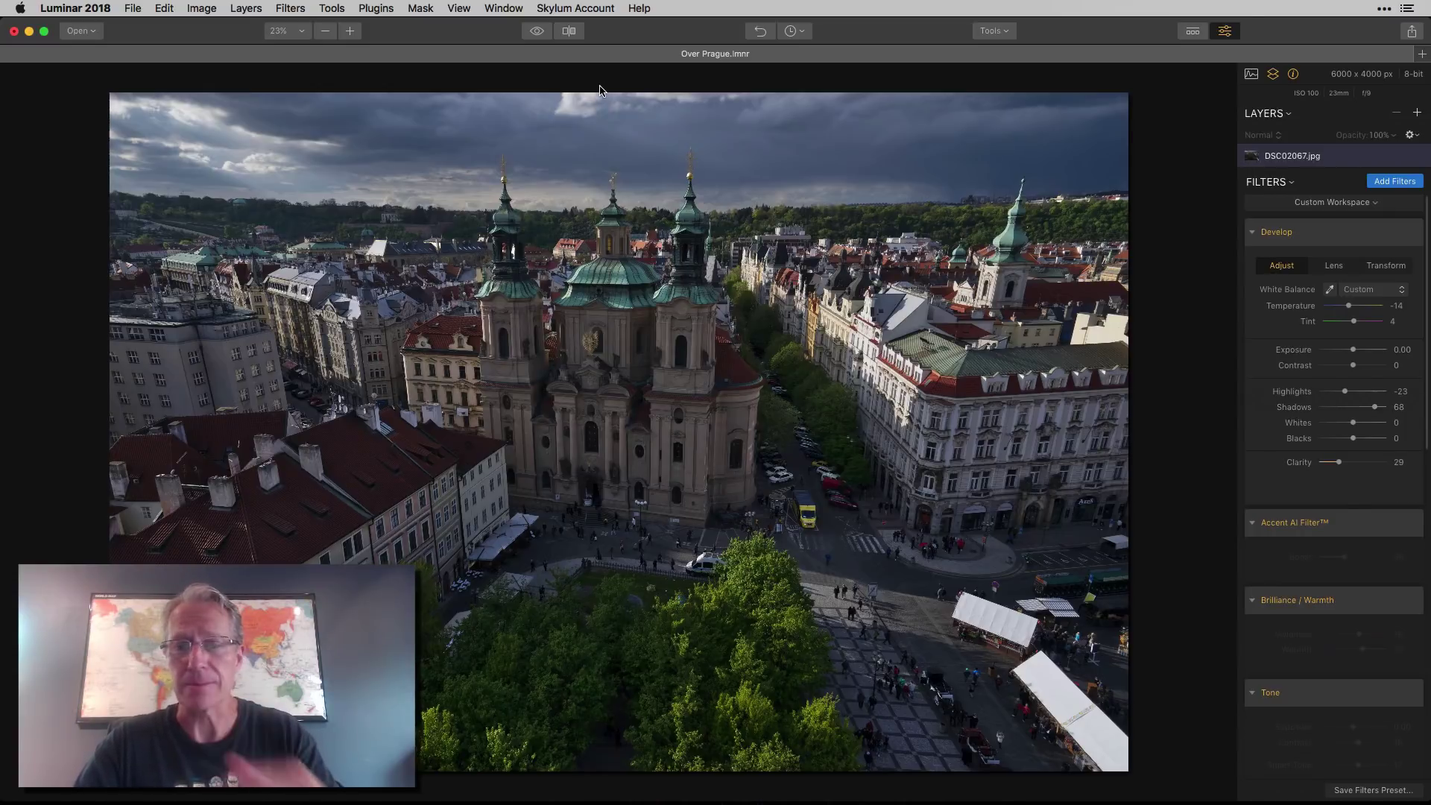
{"action": "left_click", "coordinate": [537, 33]}
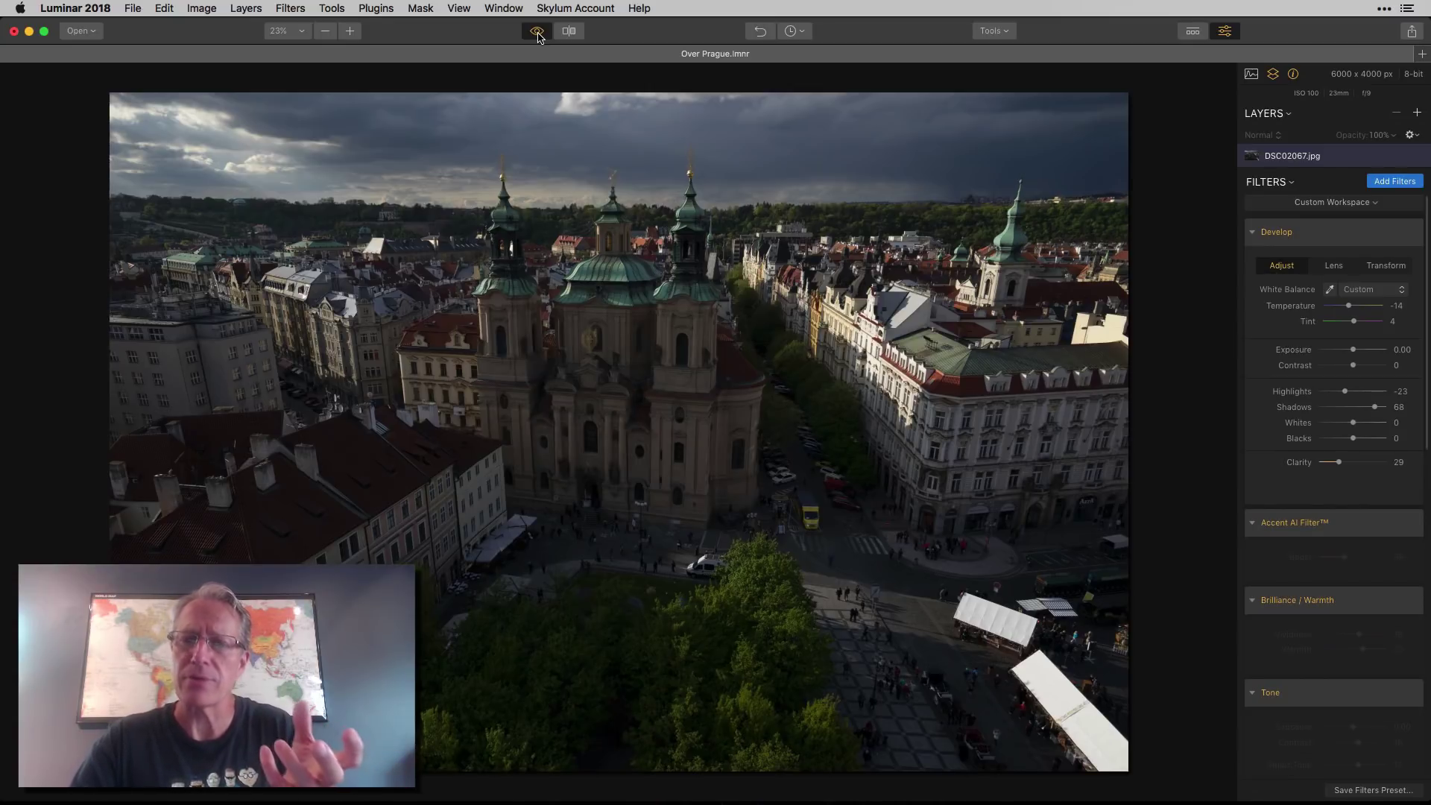
{"action": "left_click", "coordinate": [537, 32]}
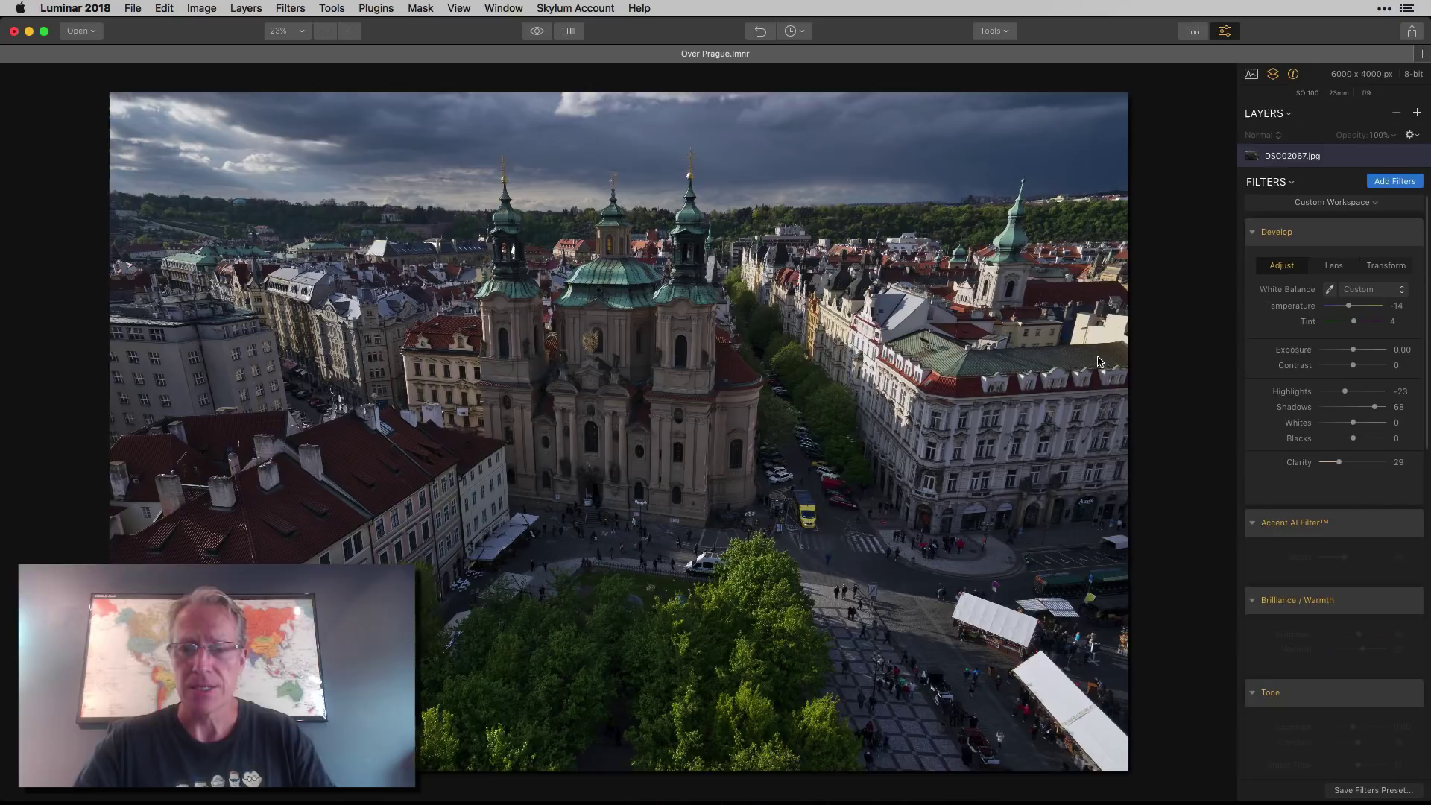
{"action": "scroll", "coordinate": [1340, 412], "scroll_direction": "down", "scroll_amount": 5}
{"action": "left_click", "coordinate": [1409, 348]}
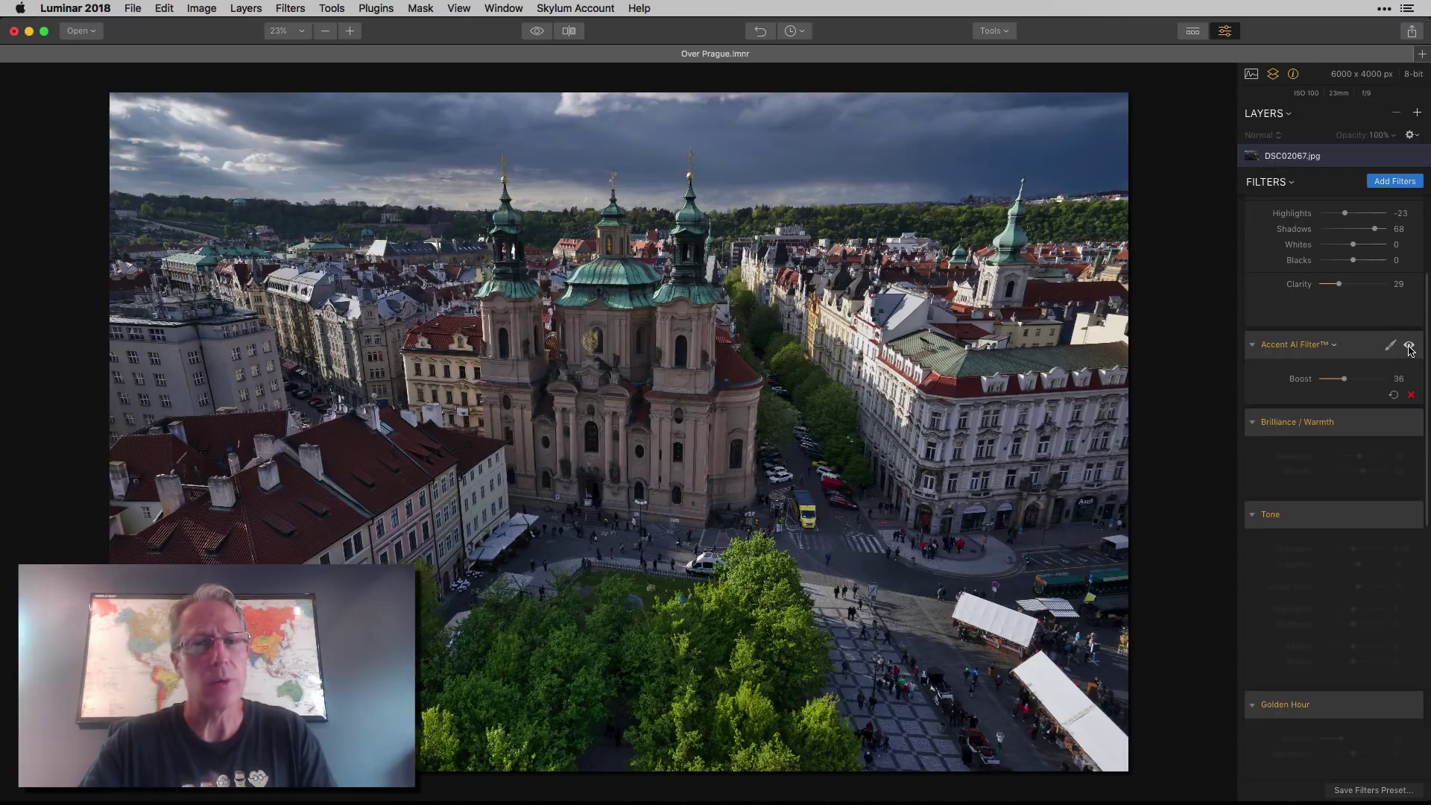
{"action": "scroll", "coordinate": [1379, 313], "scroll_direction": "up", "scroll_amount": 4}
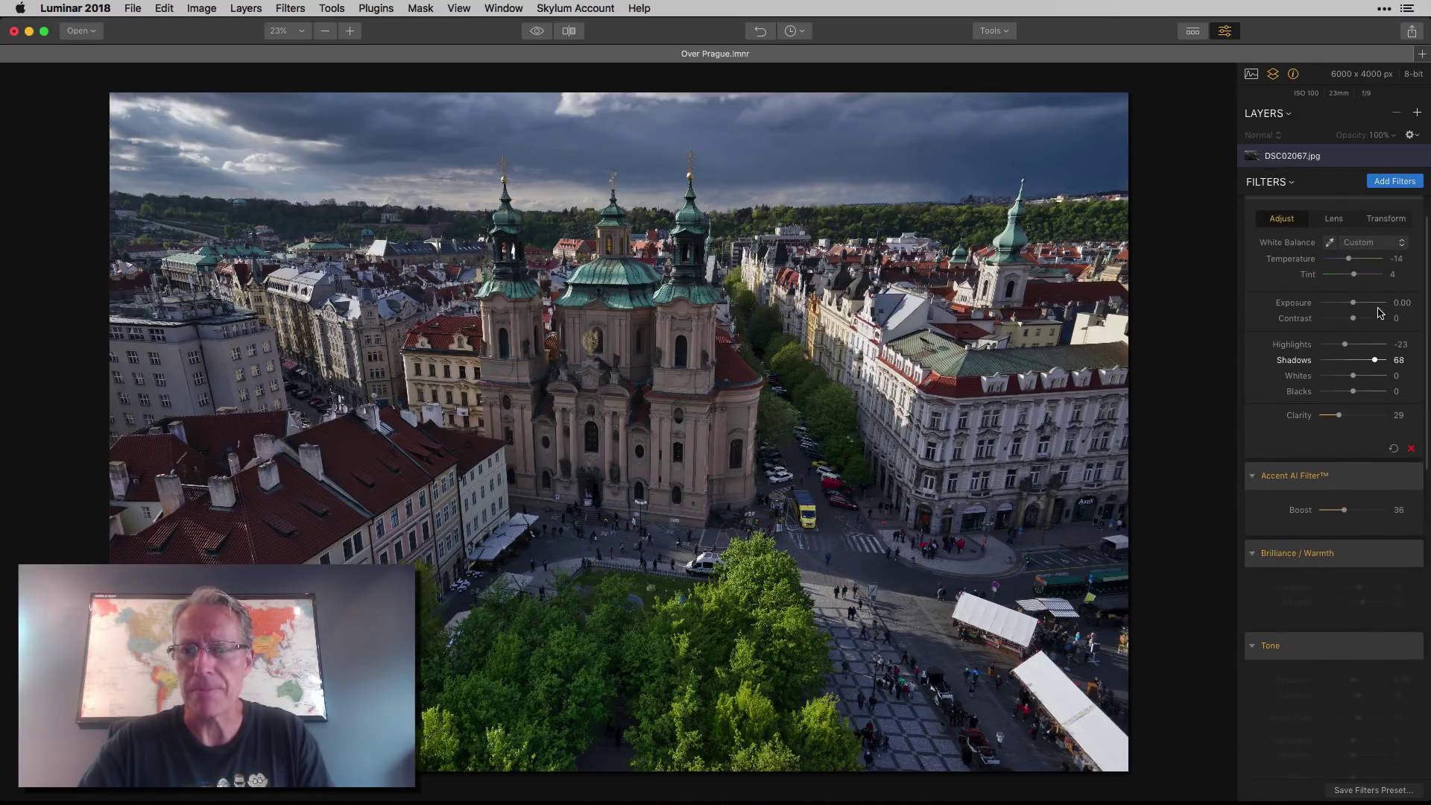
{"action": "scroll", "coordinate": [1378, 313], "scroll_direction": "down", "scroll_amount": 3}
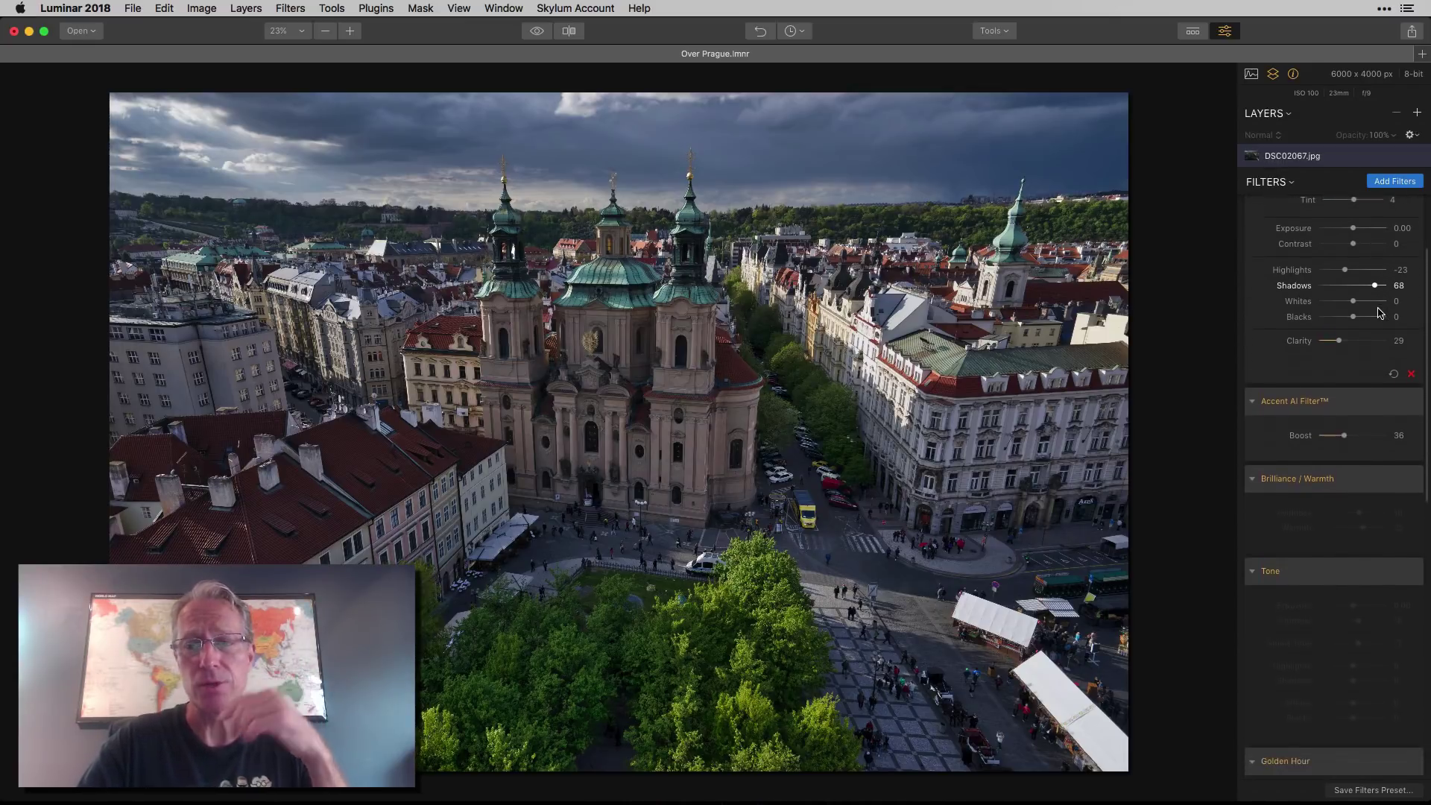
{"action": "scroll", "coordinate": [1379, 313], "scroll_direction": "down", "scroll_amount": 3}
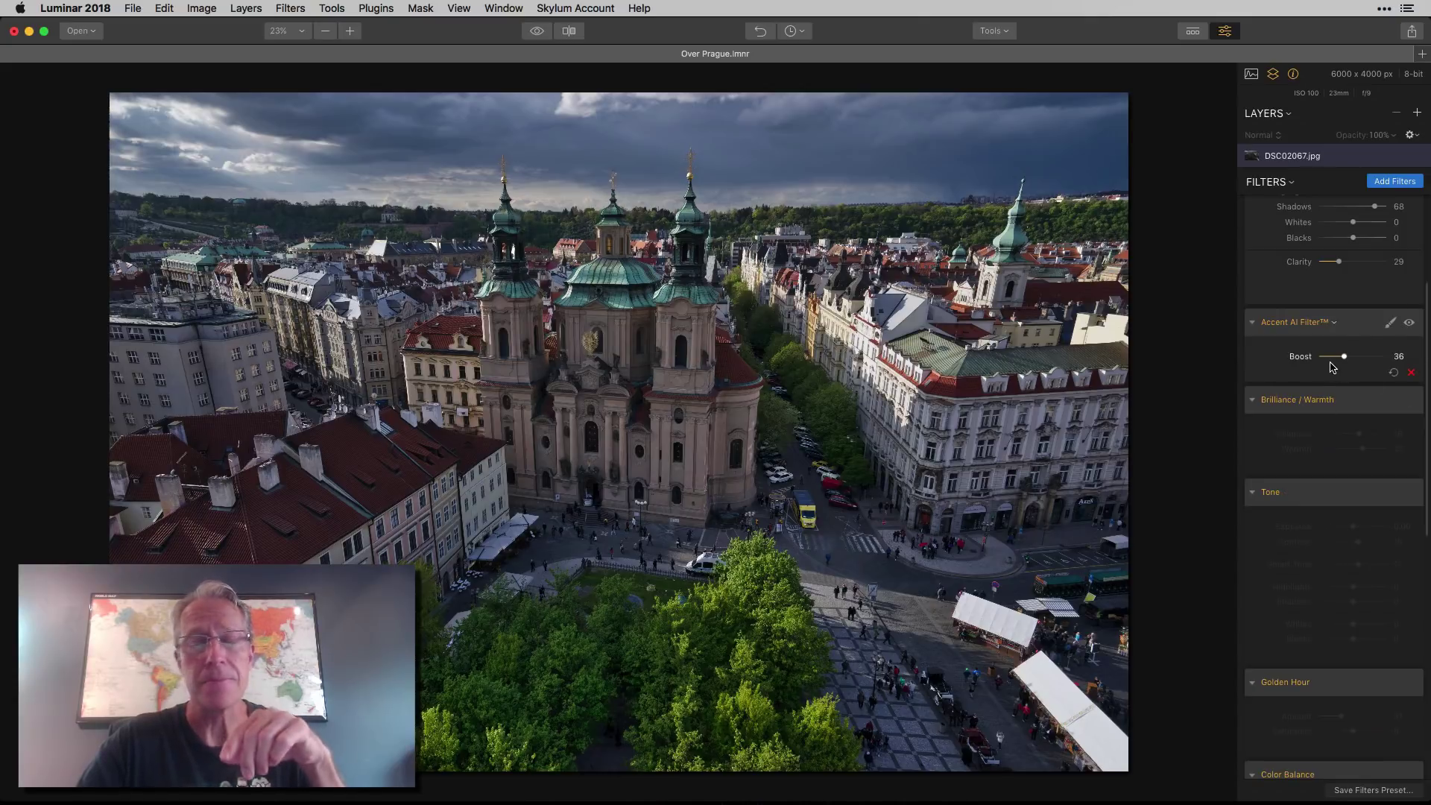
{"action": "scroll", "coordinate": [1332, 369], "scroll_direction": "down", "scroll_amount": 1}
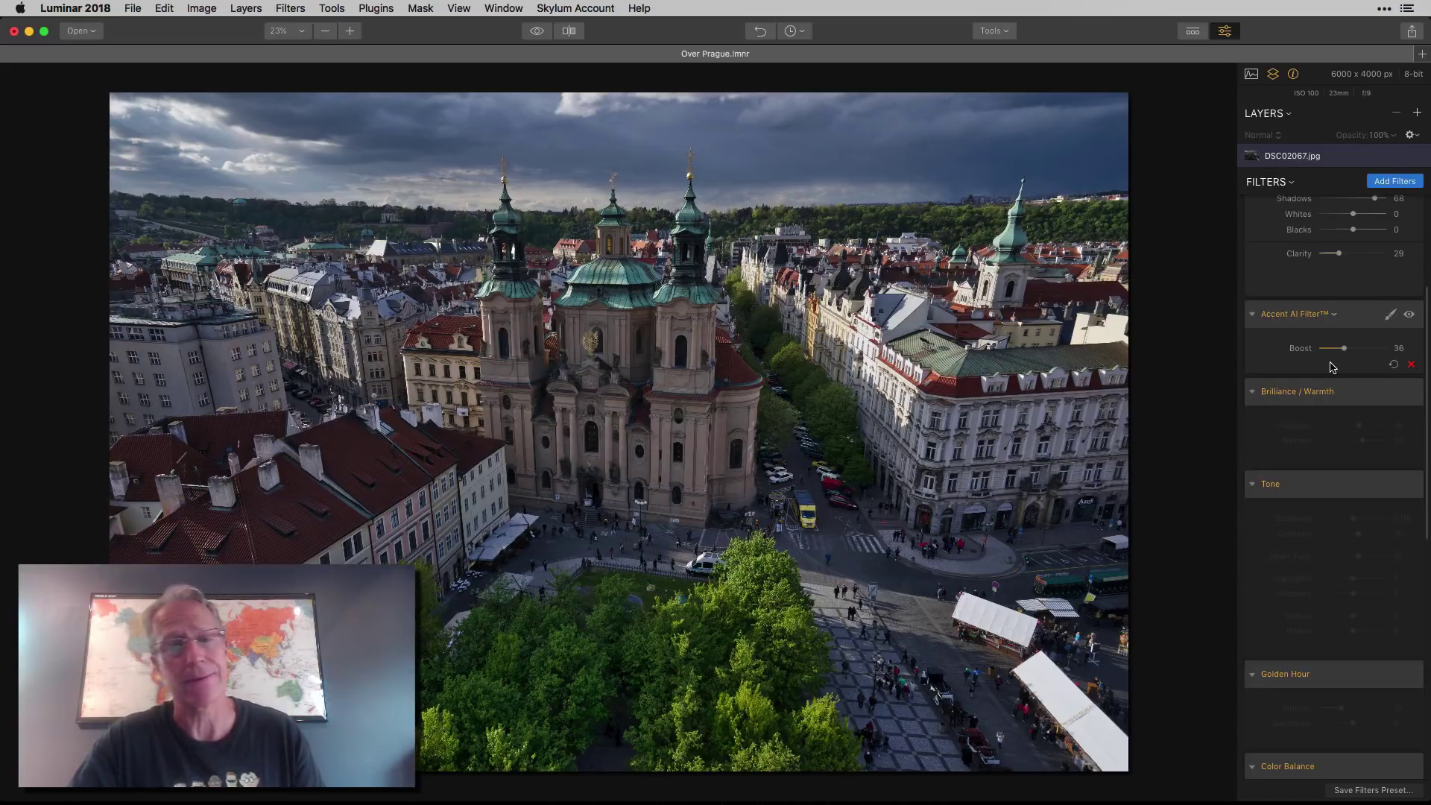
{"action": "left_click", "coordinate": [1410, 315]}
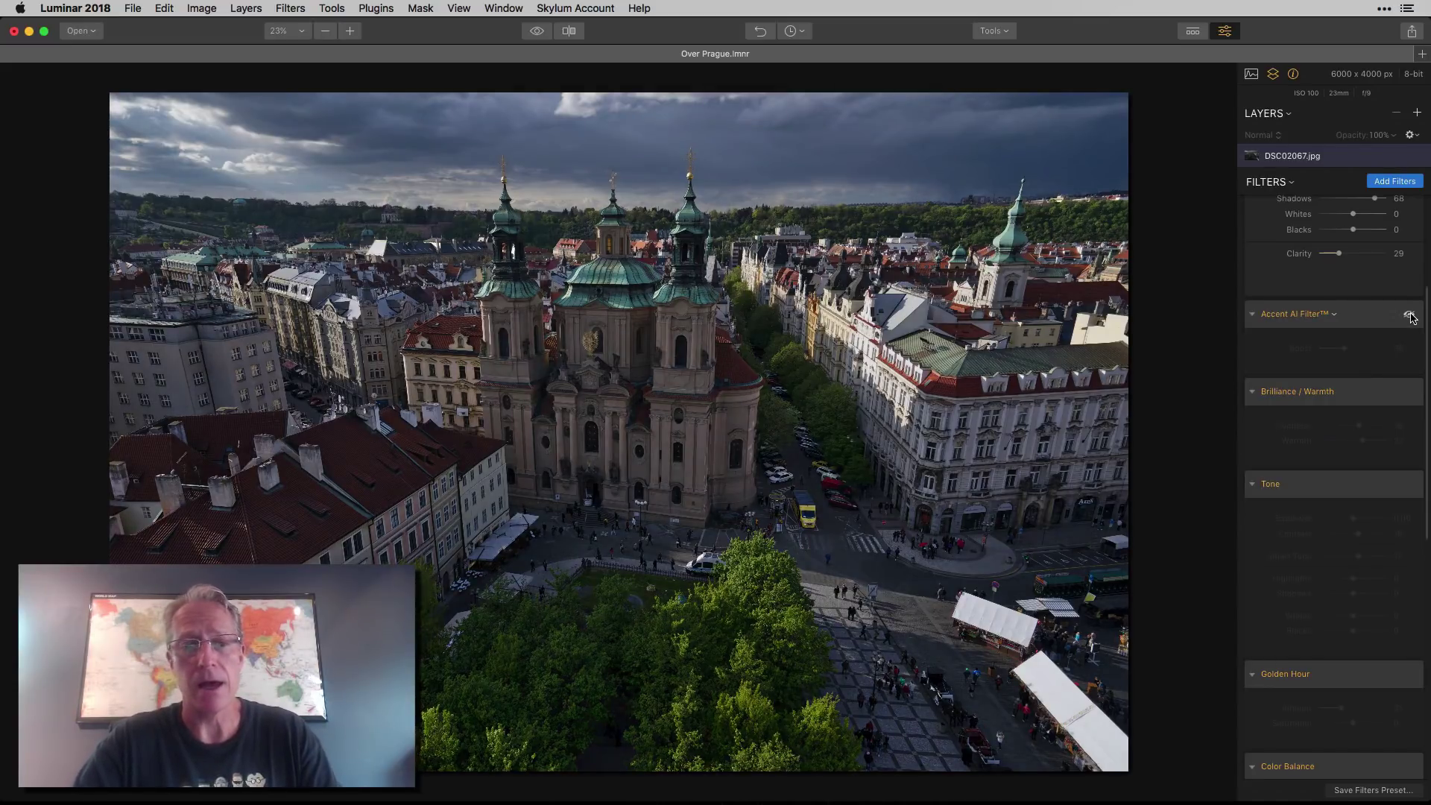
{"action": "left_click", "coordinate": [1410, 315]}
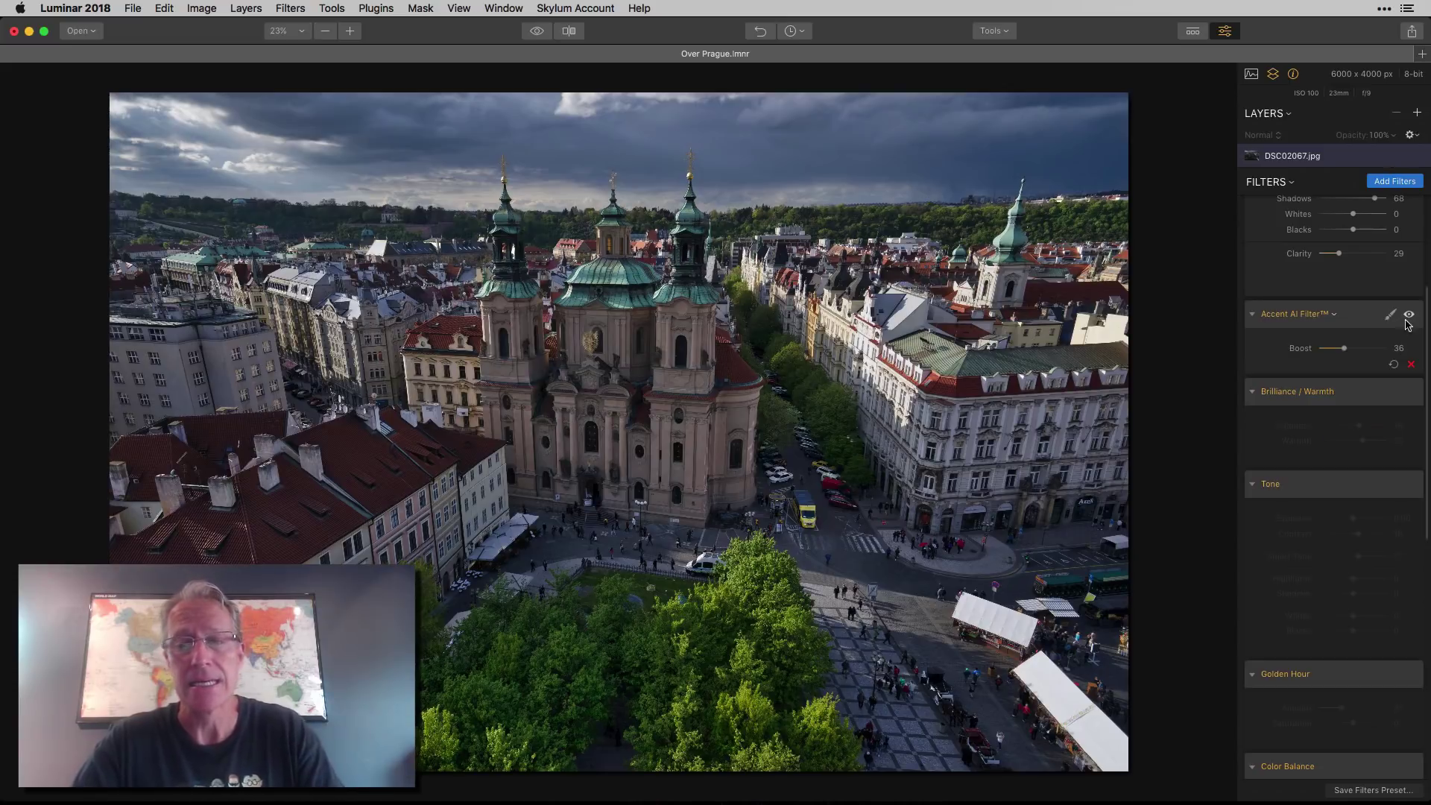
{"action": "scroll", "coordinate": [1384, 356], "scroll_direction": "down", "scroll_amount": 3}
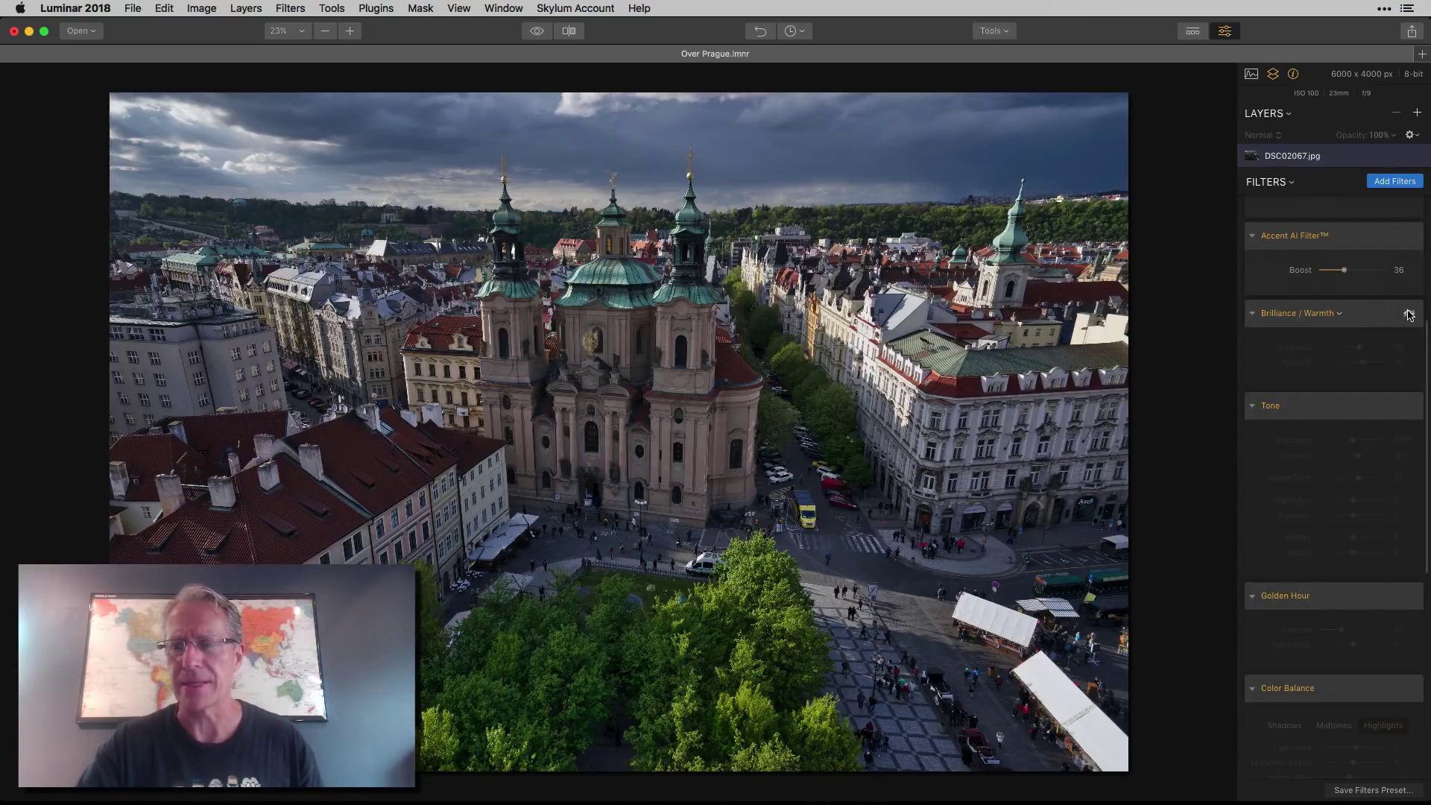
- Enable Brilliance / Warmth at Vividness 19 and Warmth 32, toggling it off and on to judge it
{"action": "left_click", "coordinate": [1409, 313]}
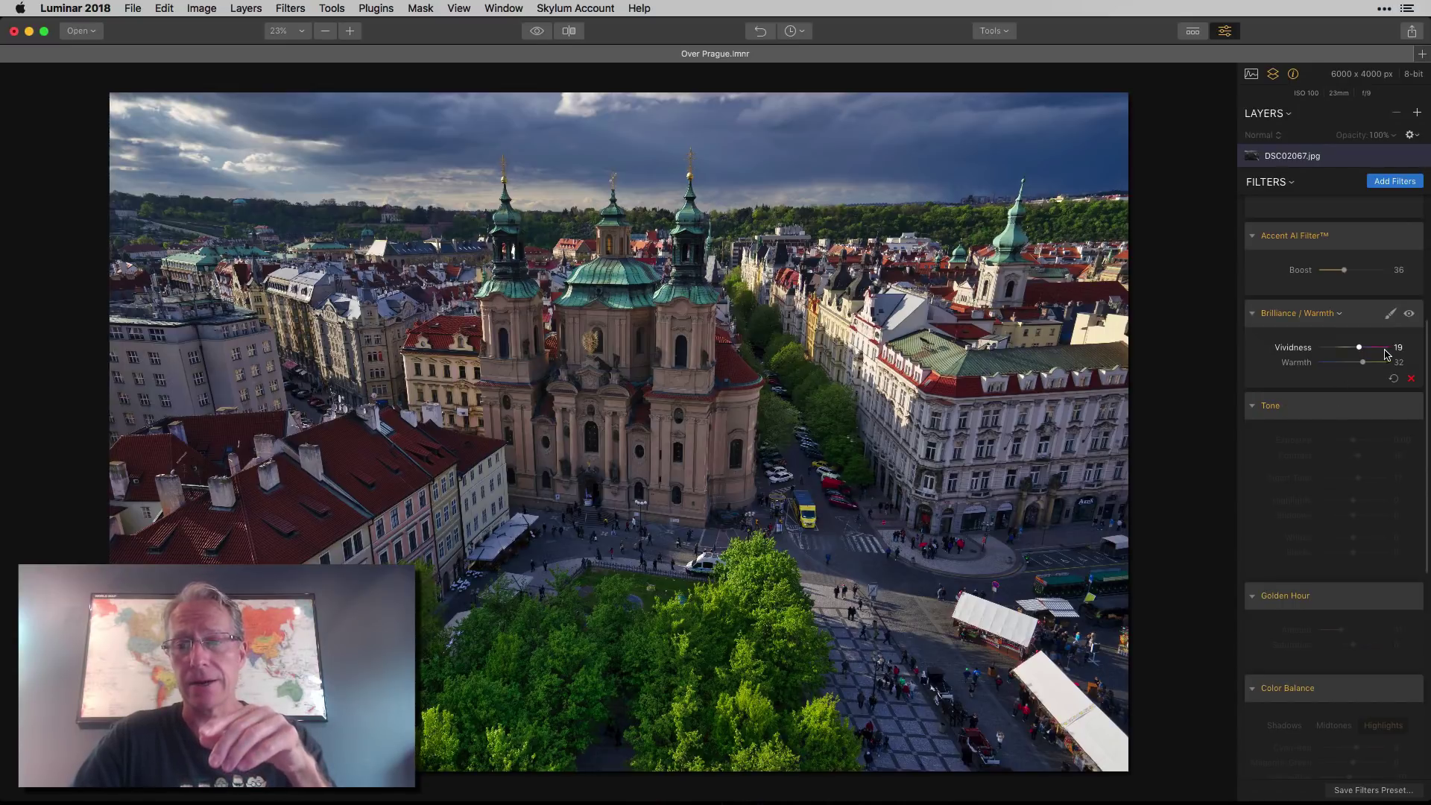
{"action": "left_click", "coordinate": [1409, 314]}
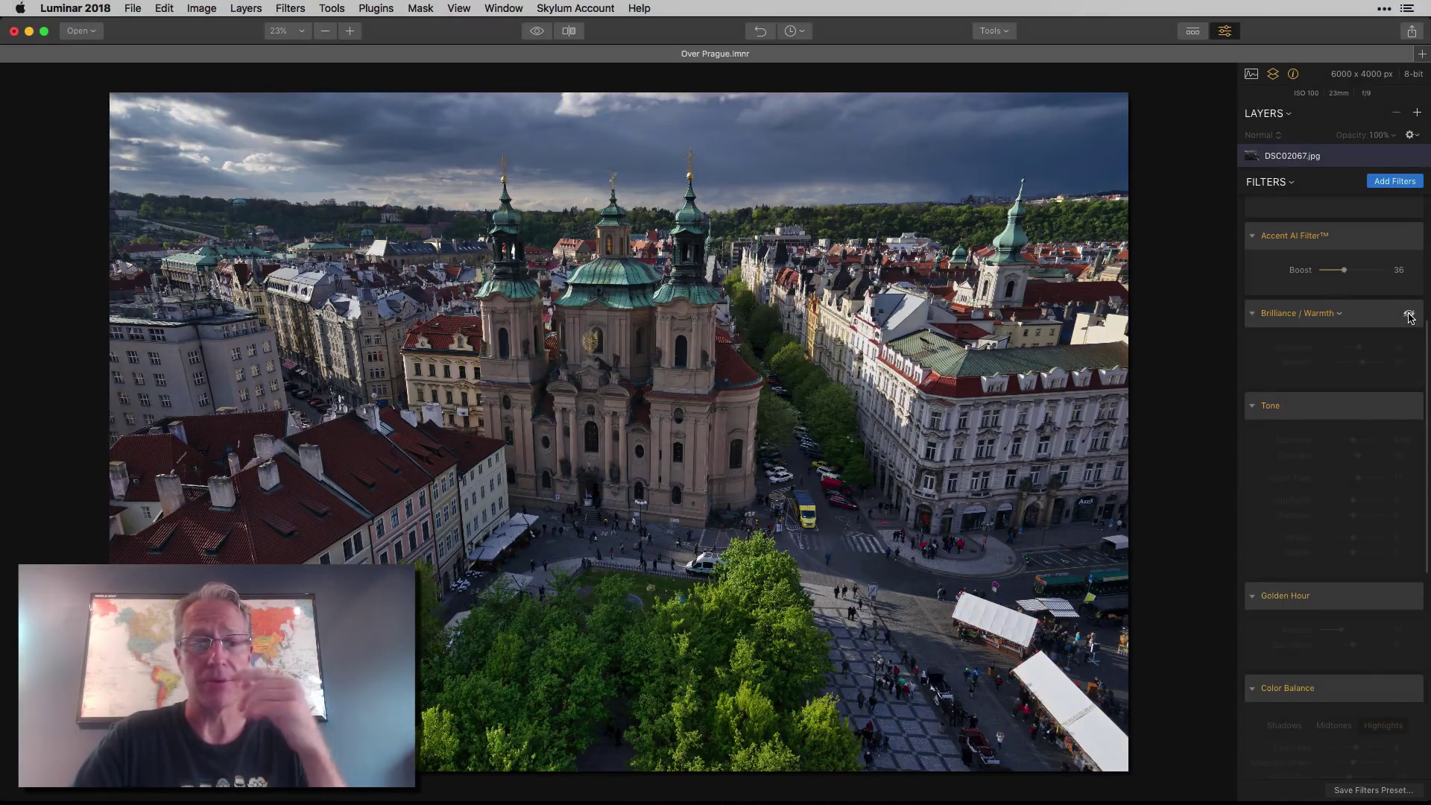
{"action": "left_click", "coordinate": [1409, 314]}
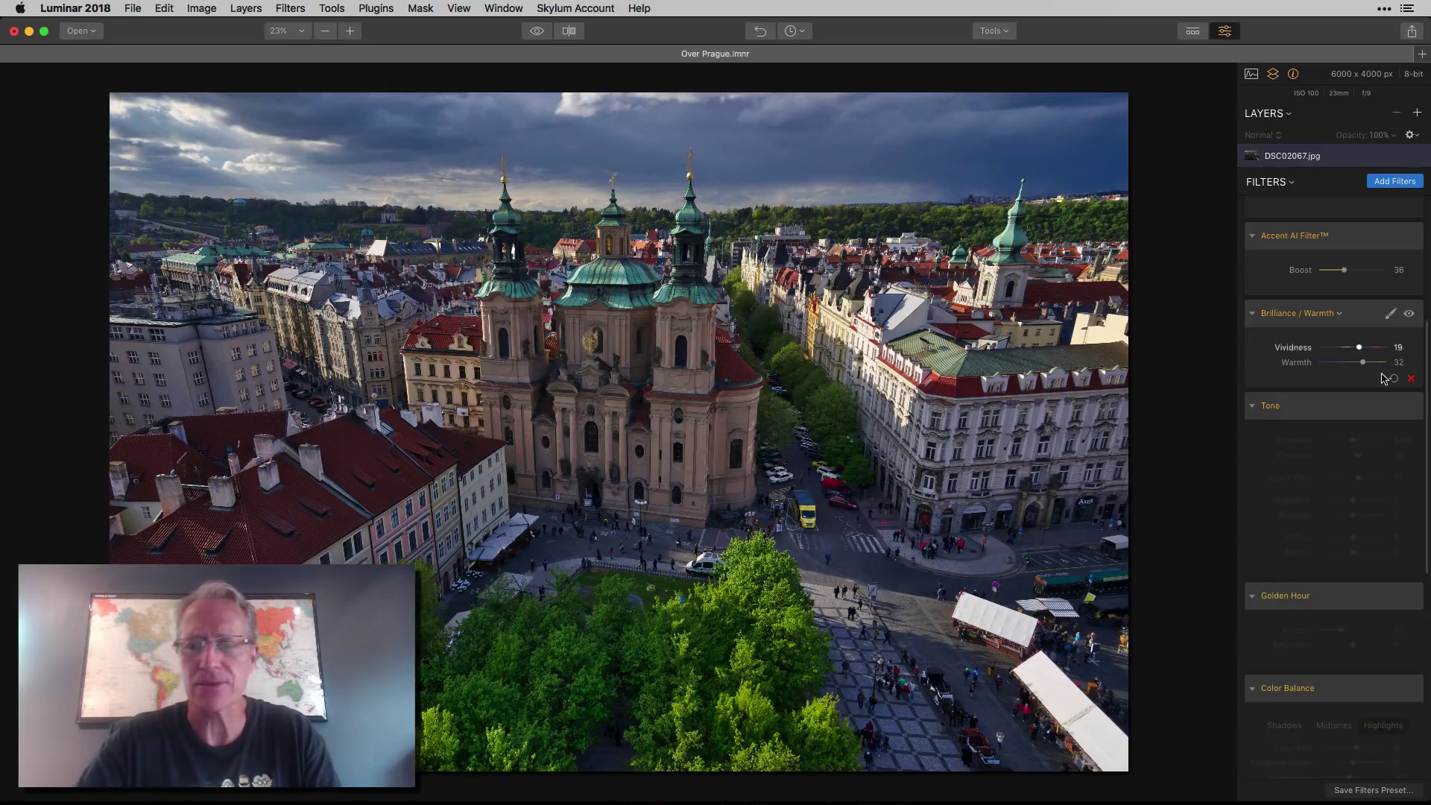
{"action": "scroll", "coordinate": [1381, 387], "scroll_direction": "down", "scroll_amount": 3}
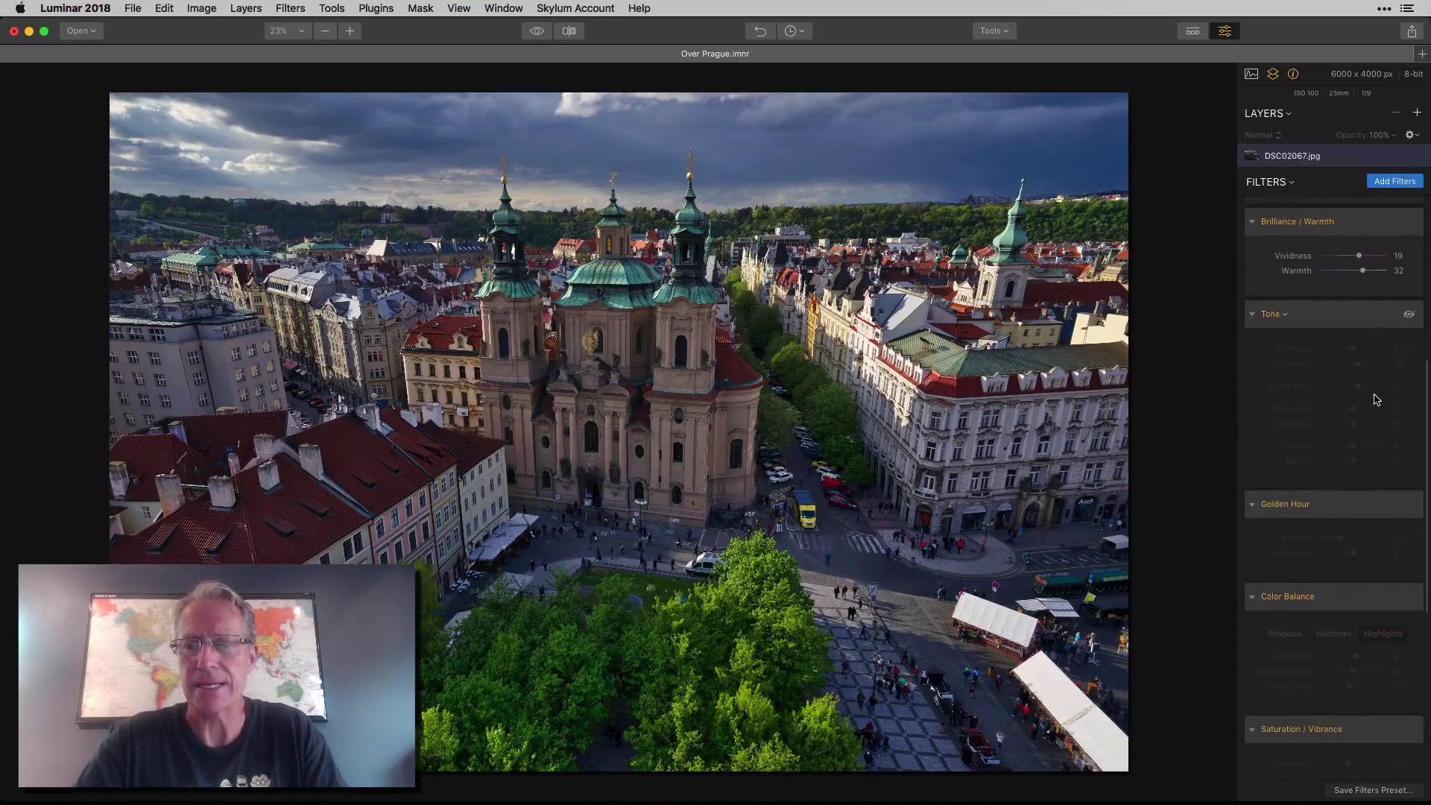
- Re-enable the Tone filter at Contrast 16 and Smart Tone 17, then review the Develop settings
{"action": "left_click", "coordinate": [1408, 305]}
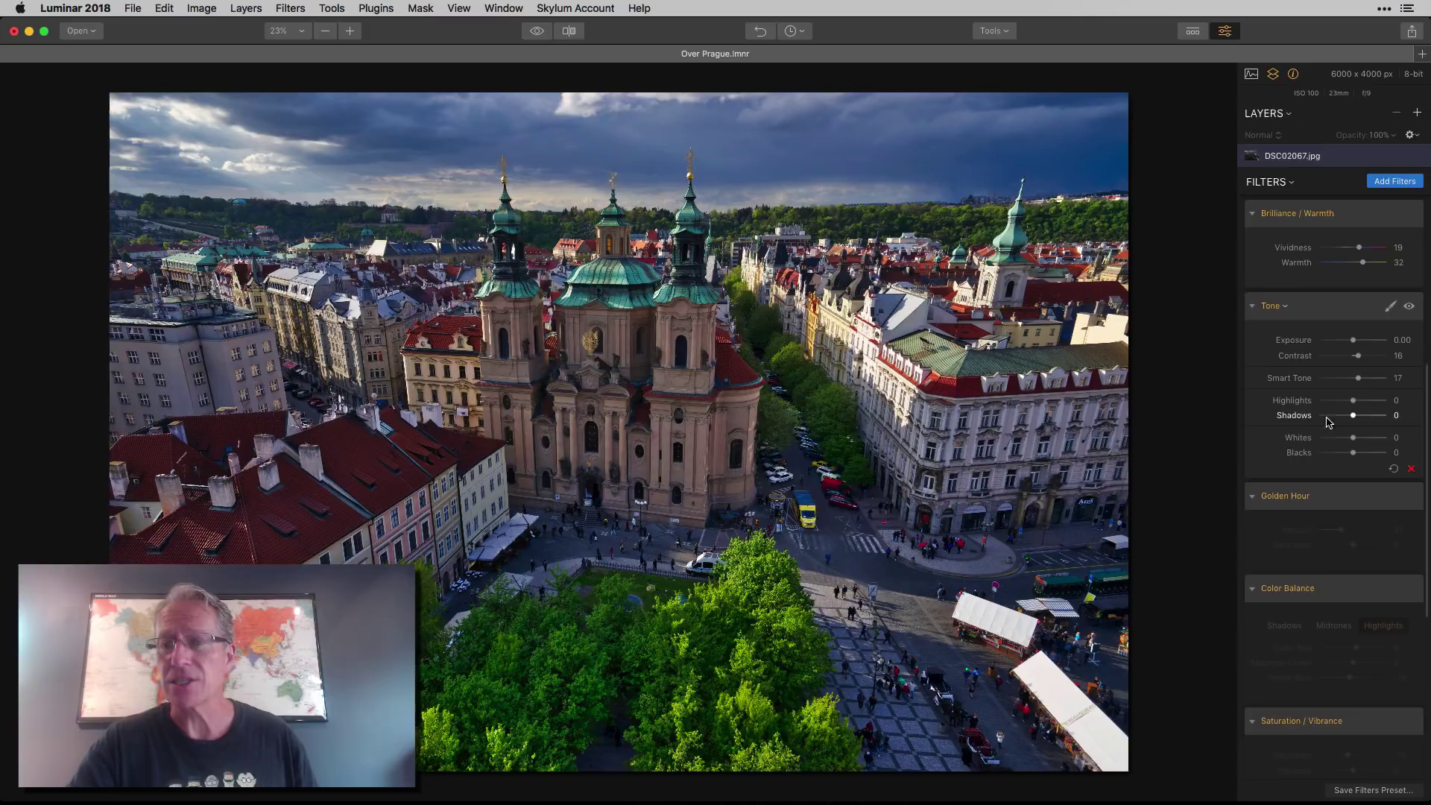
{"action": "scroll", "coordinate": [1339, 384], "scroll_direction": "up", "scroll_amount": 10}
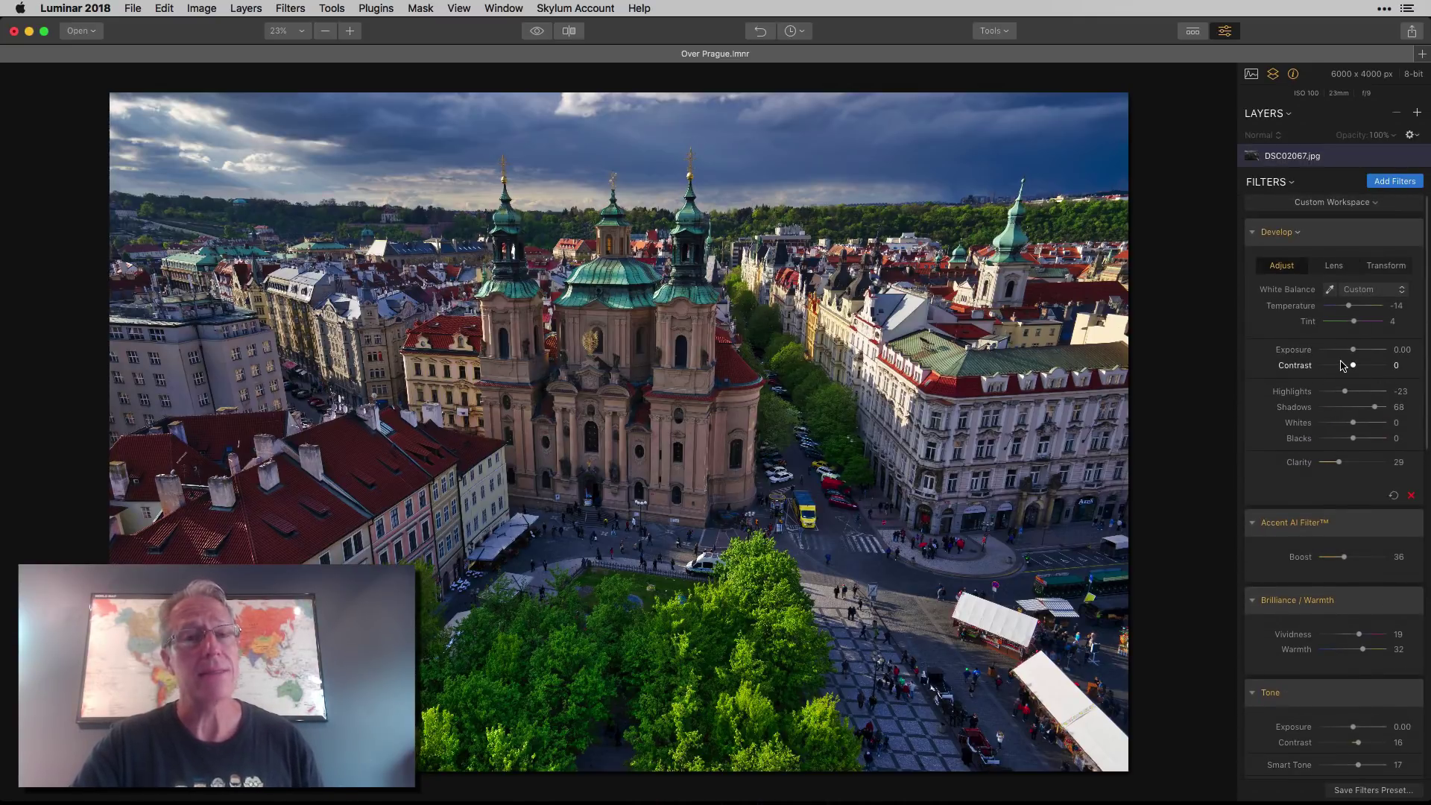
{"action": "scroll", "coordinate": [1339, 362], "scroll_direction": "down", "scroll_amount": 12}
{"action": "scroll", "coordinate": [1342, 365], "scroll_direction": "down", "scroll_amount": 2}
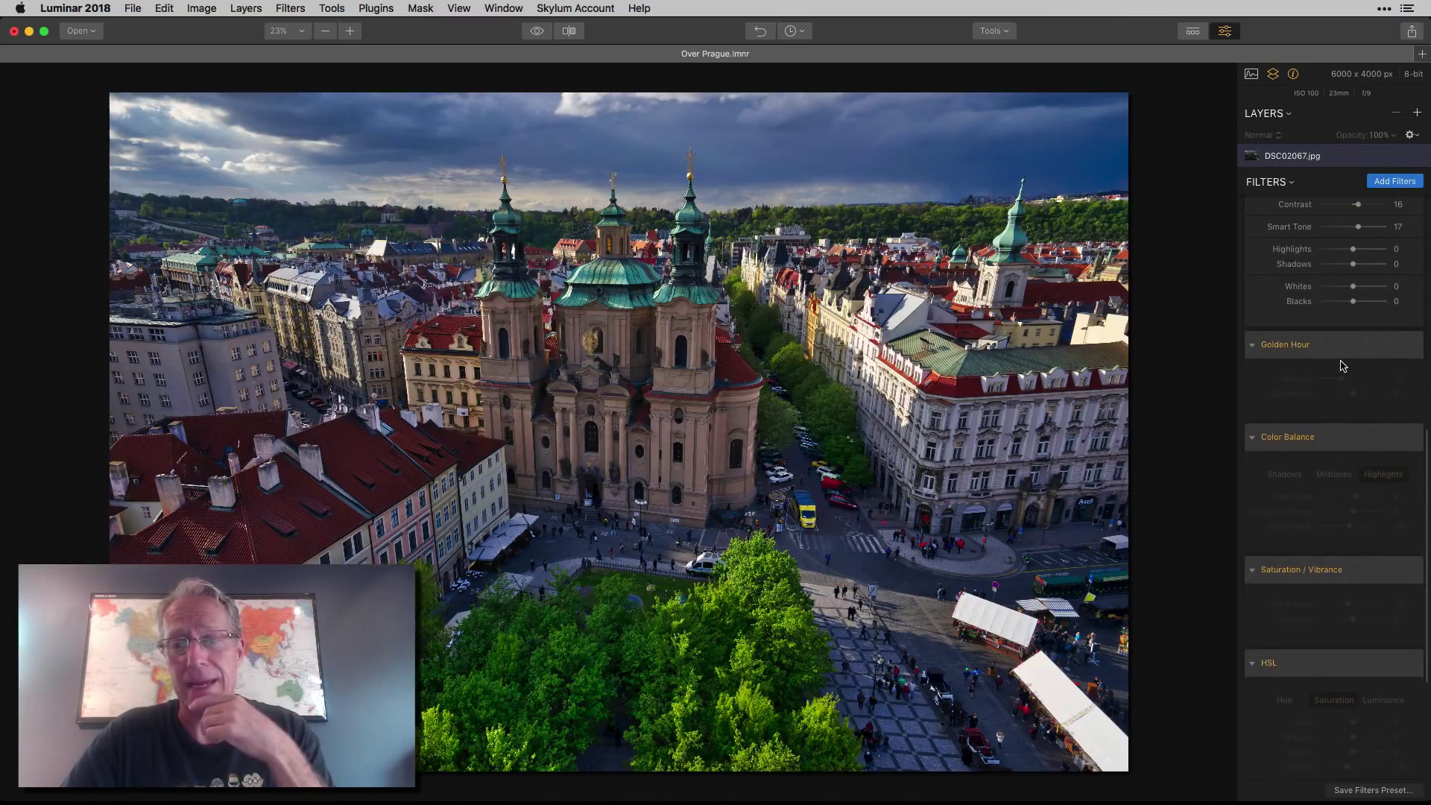
{"action": "scroll", "coordinate": [1342, 366], "scroll_direction": "up", "scroll_amount": 1}
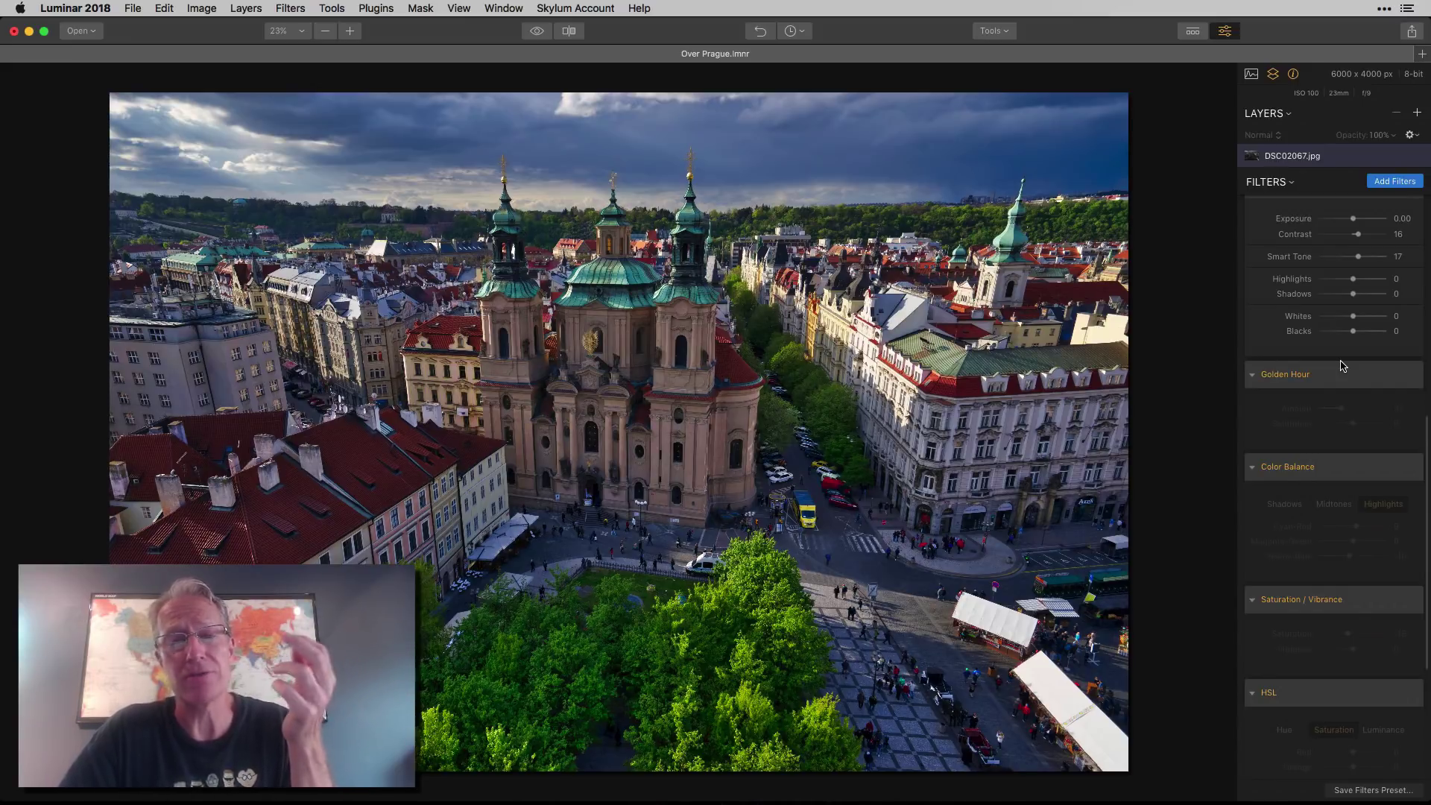
- Turn on Golden Hour at Amount 31, toggling it off and on to compare its glow
{"action": "mouse_move", "coordinate": [1341, 365]}
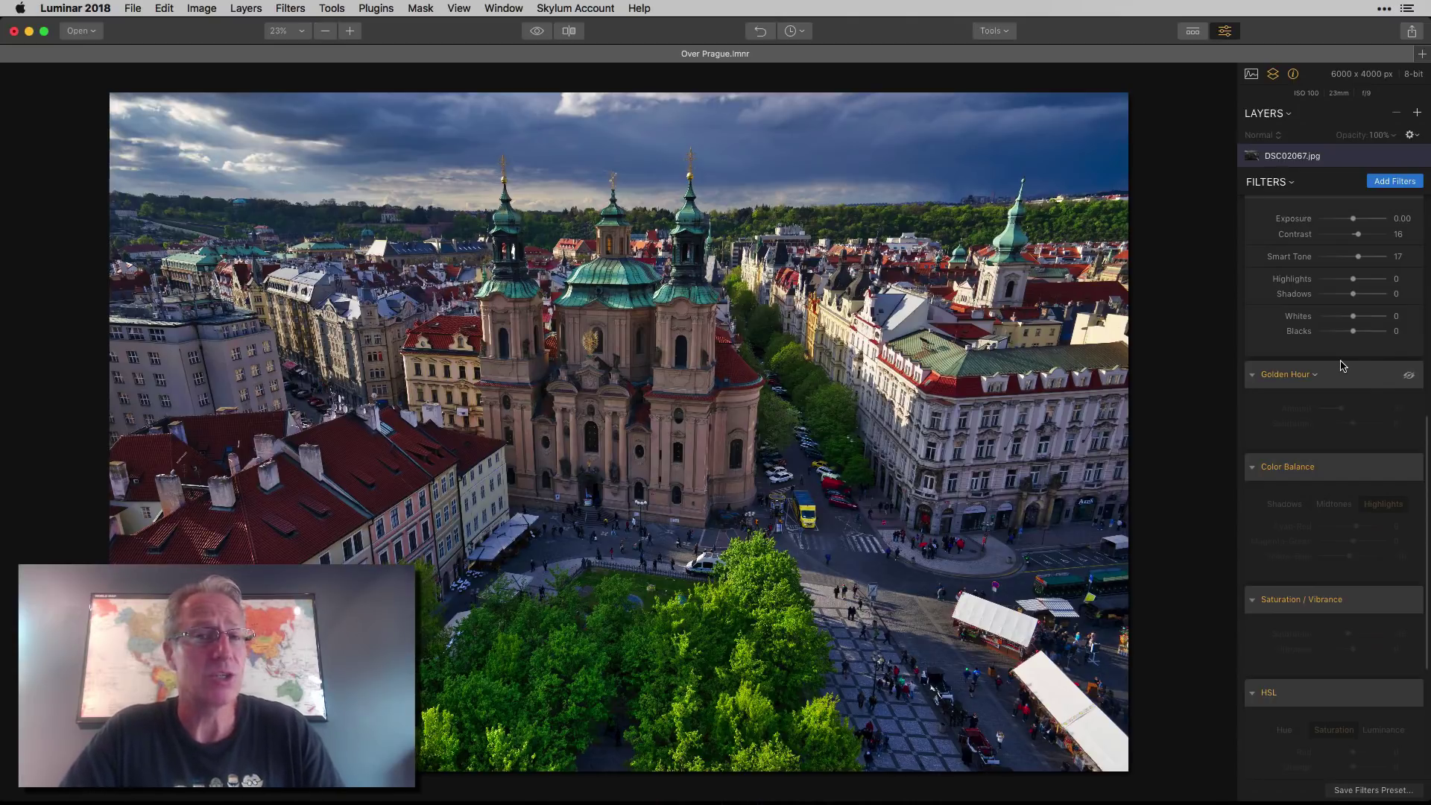
{"action": "scroll", "coordinate": [1341, 365], "scroll_direction": "down", "scroll_amount": 3}
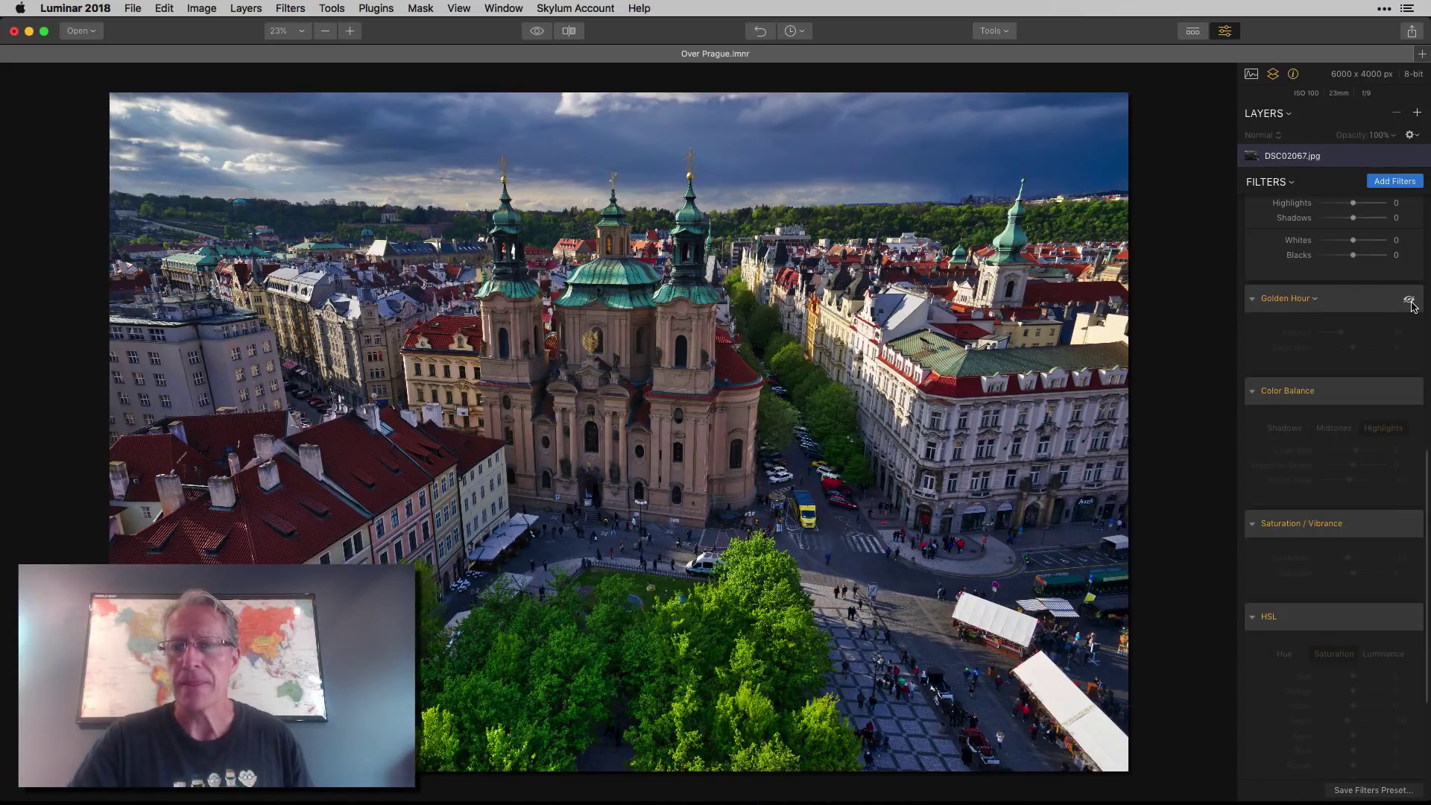
{"action": "left_click", "coordinate": [1409, 301]}
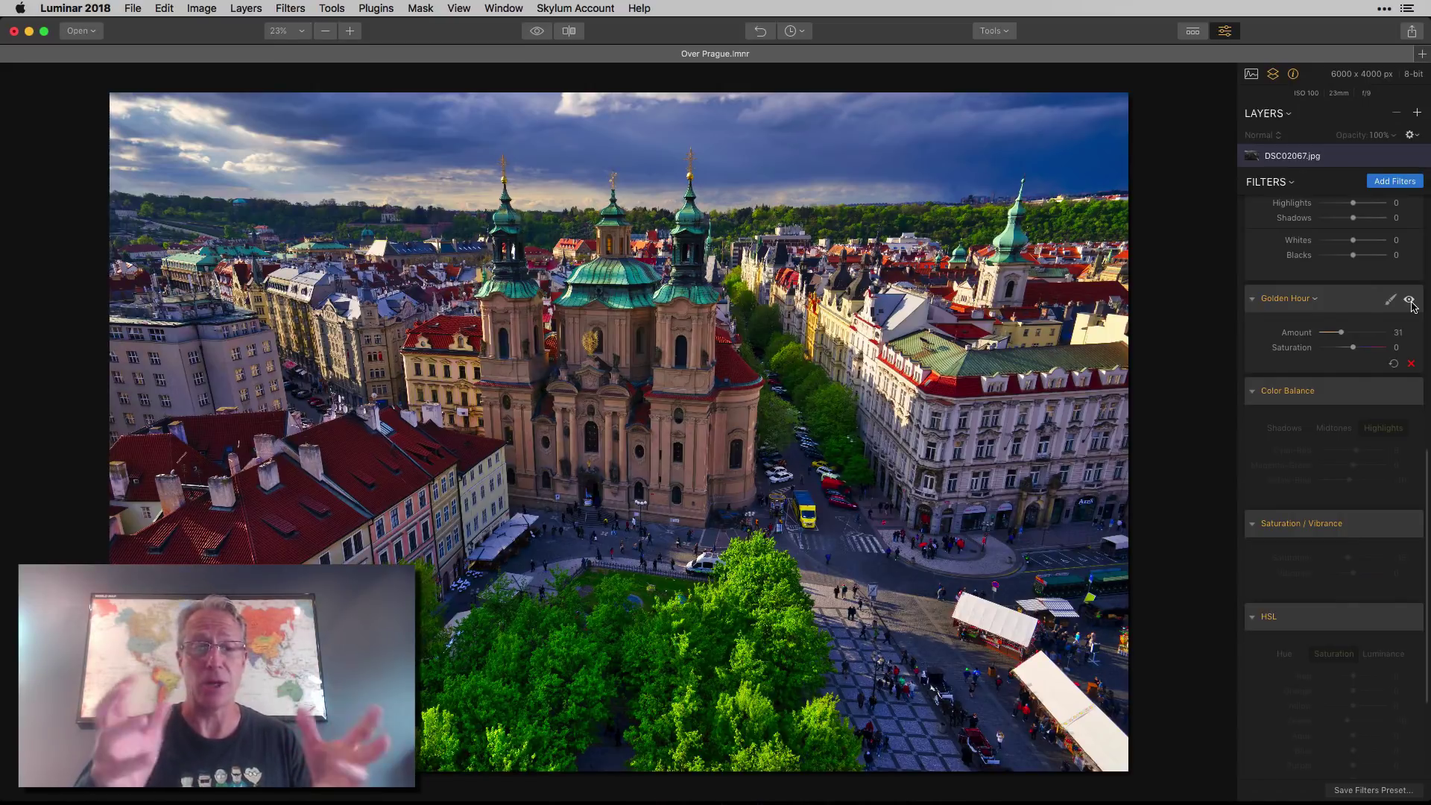
{"action": "left_click", "coordinate": [1409, 301]}
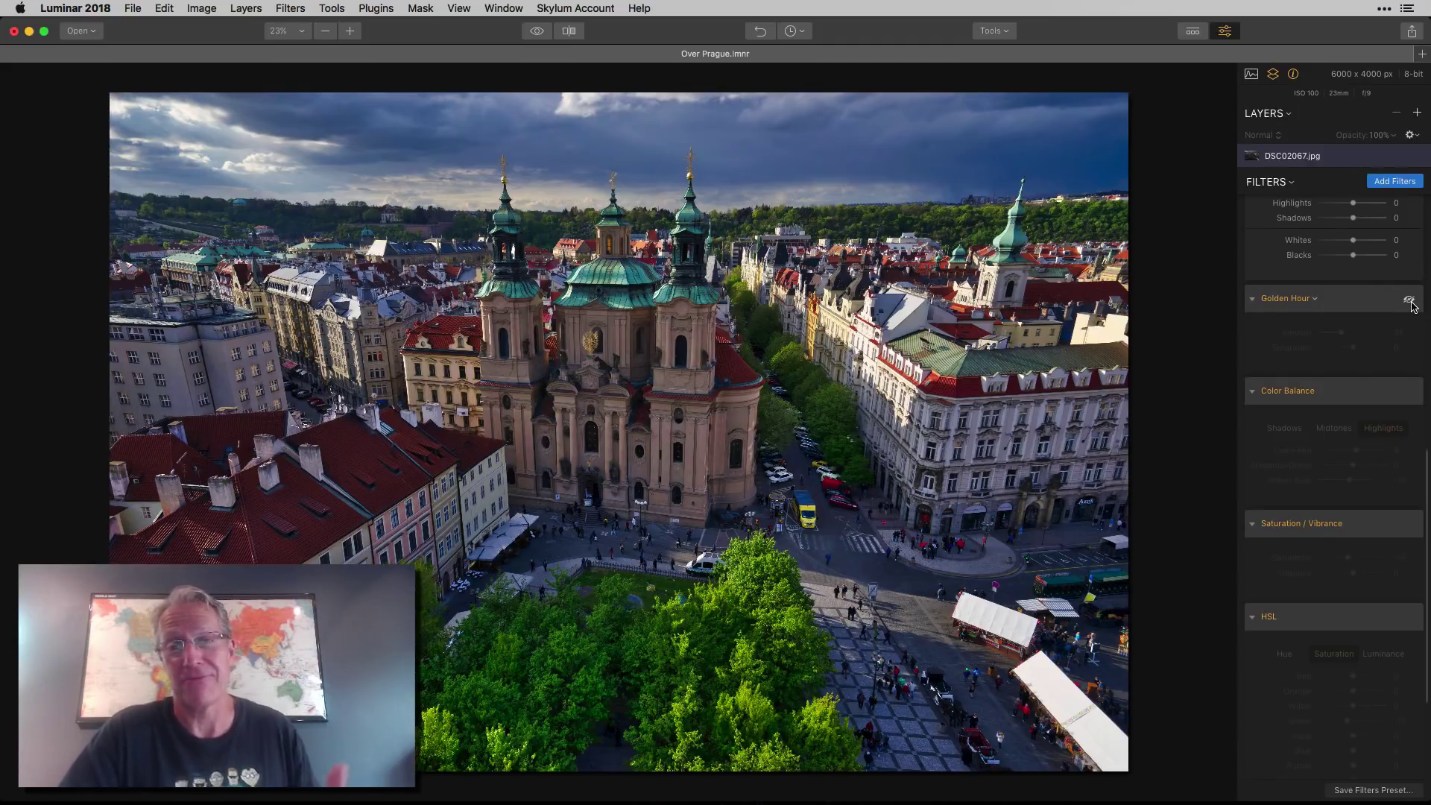
{"action": "left_click", "coordinate": [1410, 301]}
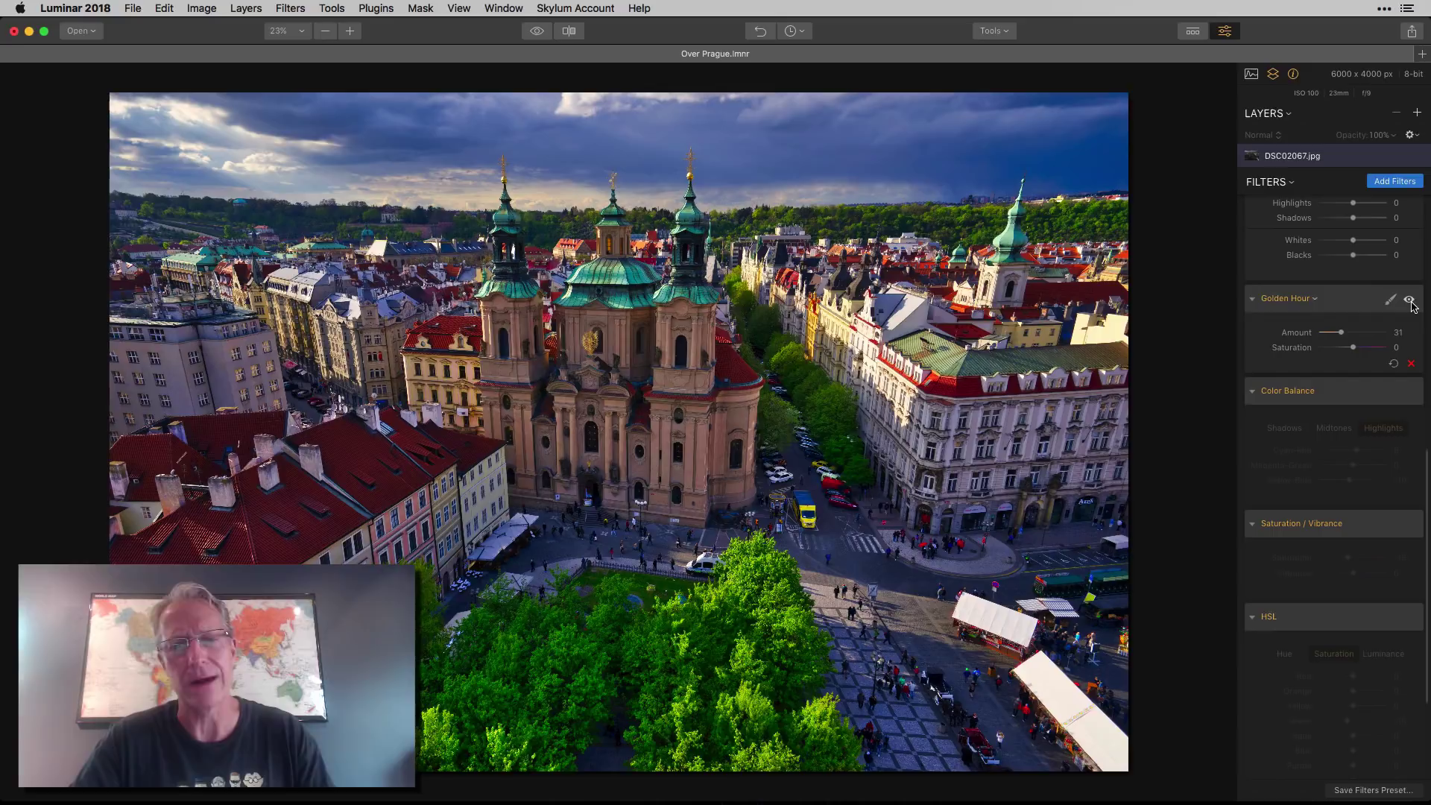
- Compare the warmed photo against the unedited original and return to the edit
{"action": "scroll", "coordinate": [1386, 395], "scroll_direction": "down", "scroll_amount": 3}
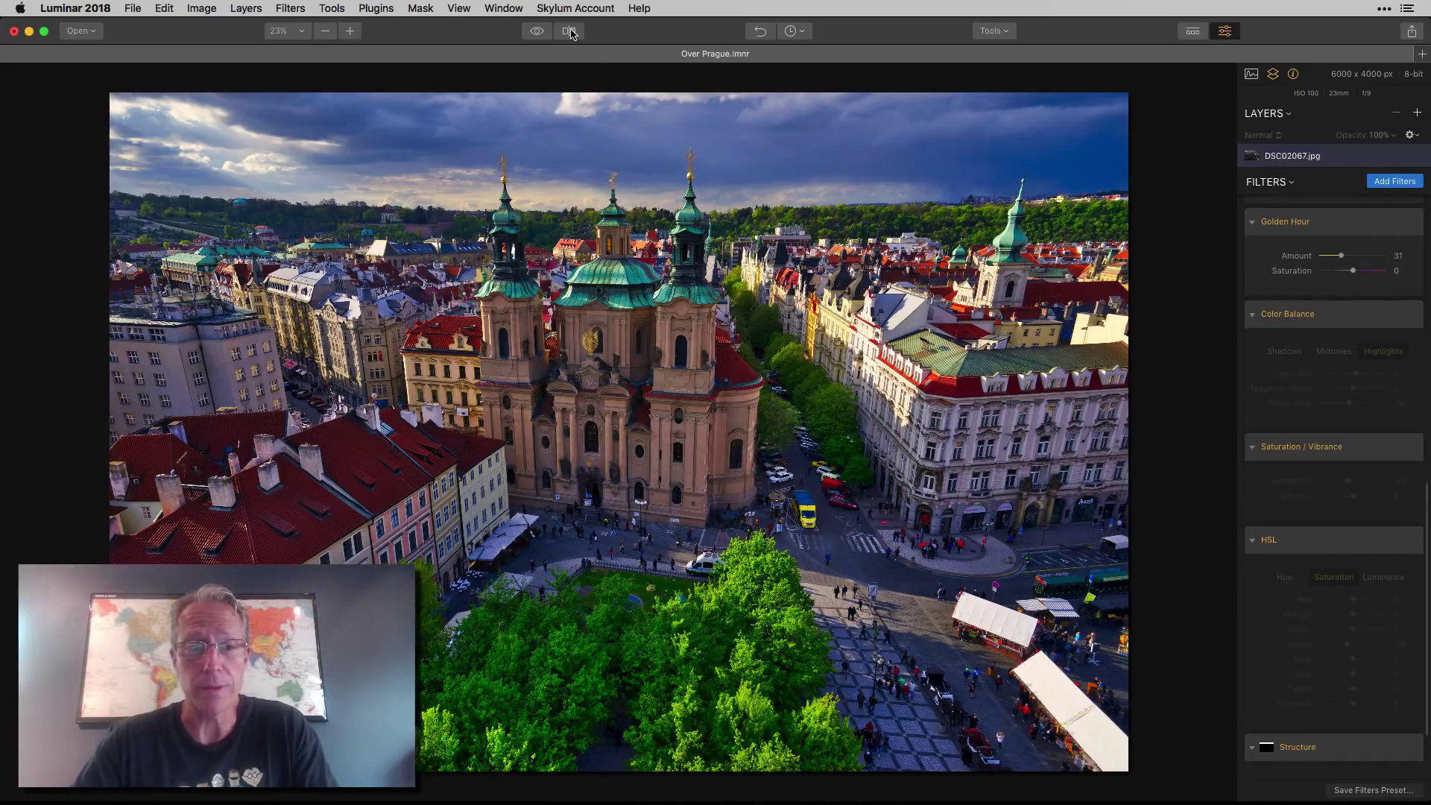
{"action": "left_click", "coordinate": [536, 36]}
{"action": "left_click", "coordinate": [536, 36]}
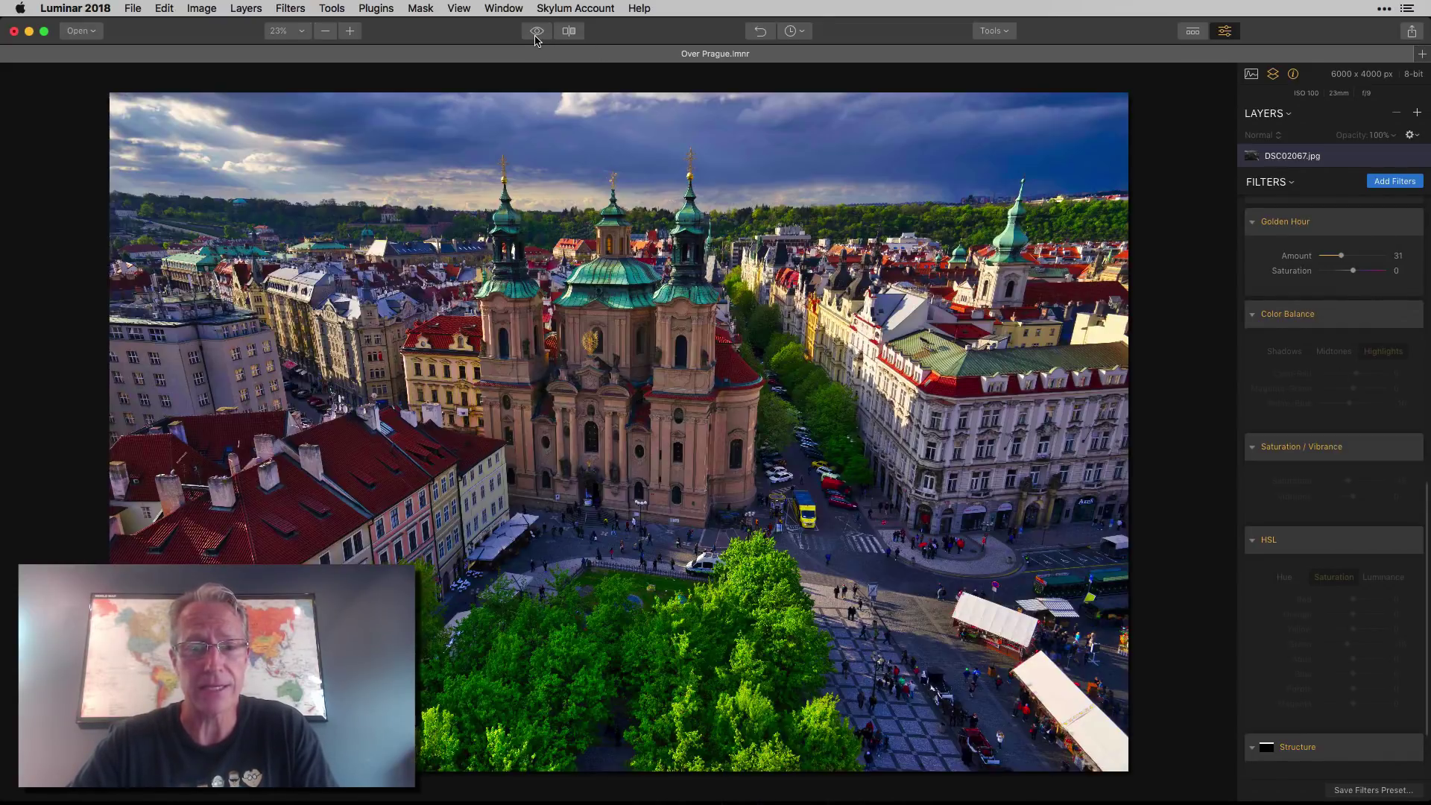
{"action": "mouse_move", "coordinate": [1375, 406]}
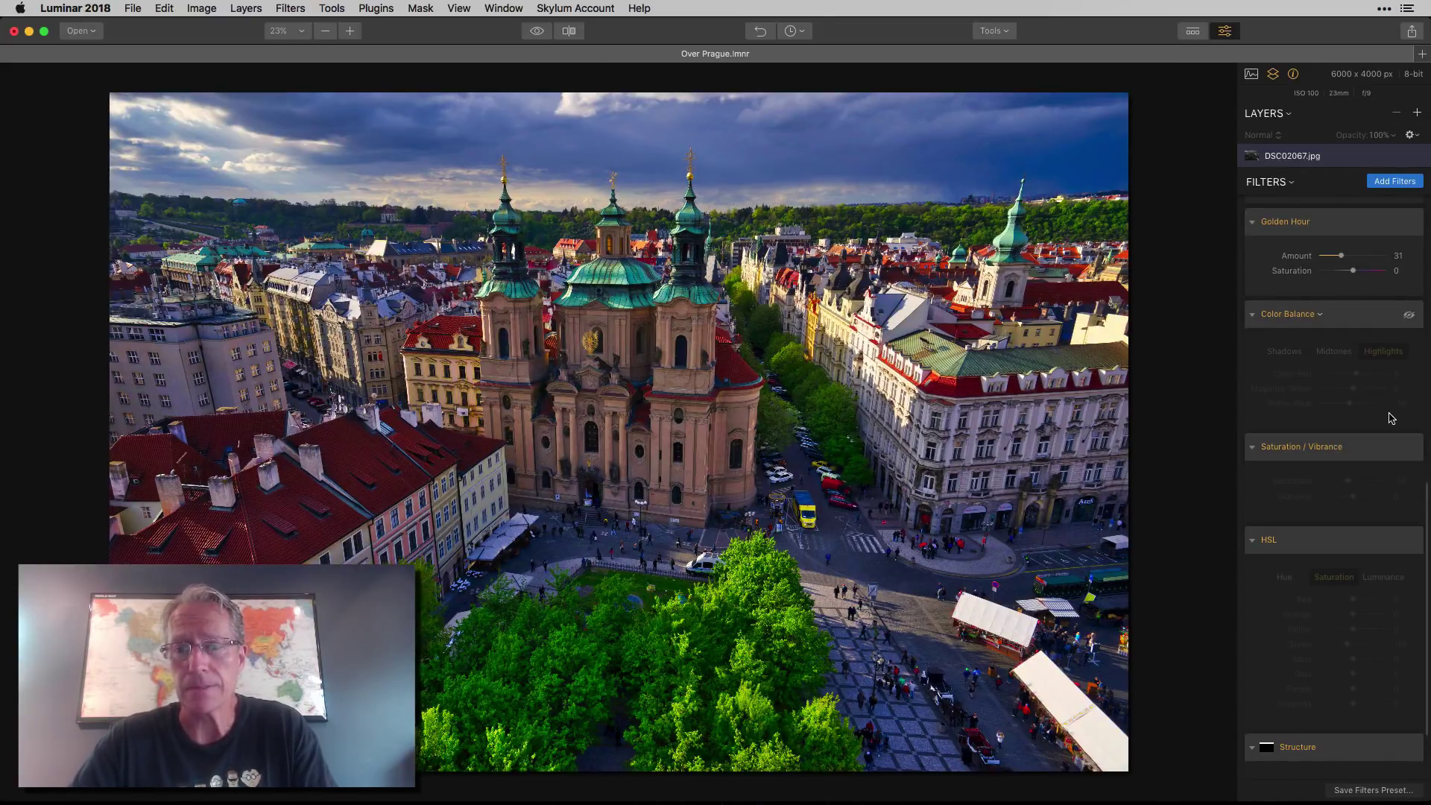
- Enable Color Balance with midtone Yellow-Blue -8 and highlights at Cyan-Red 1, Yellow-Blue -5
{"action": "left_click", "coordinate": [1409, 316]}
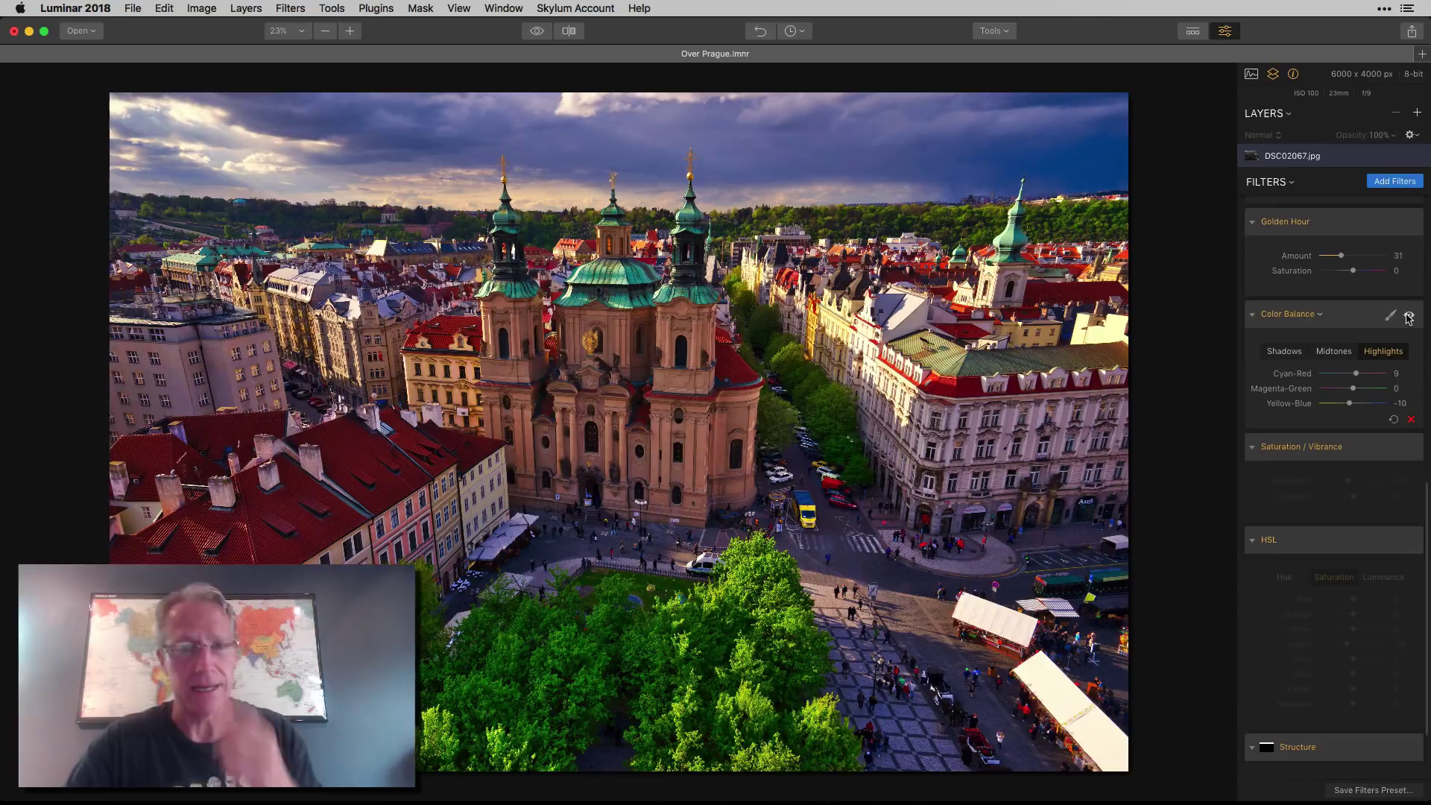
{"action": "left_click", "coordinate": [1283, 356]}
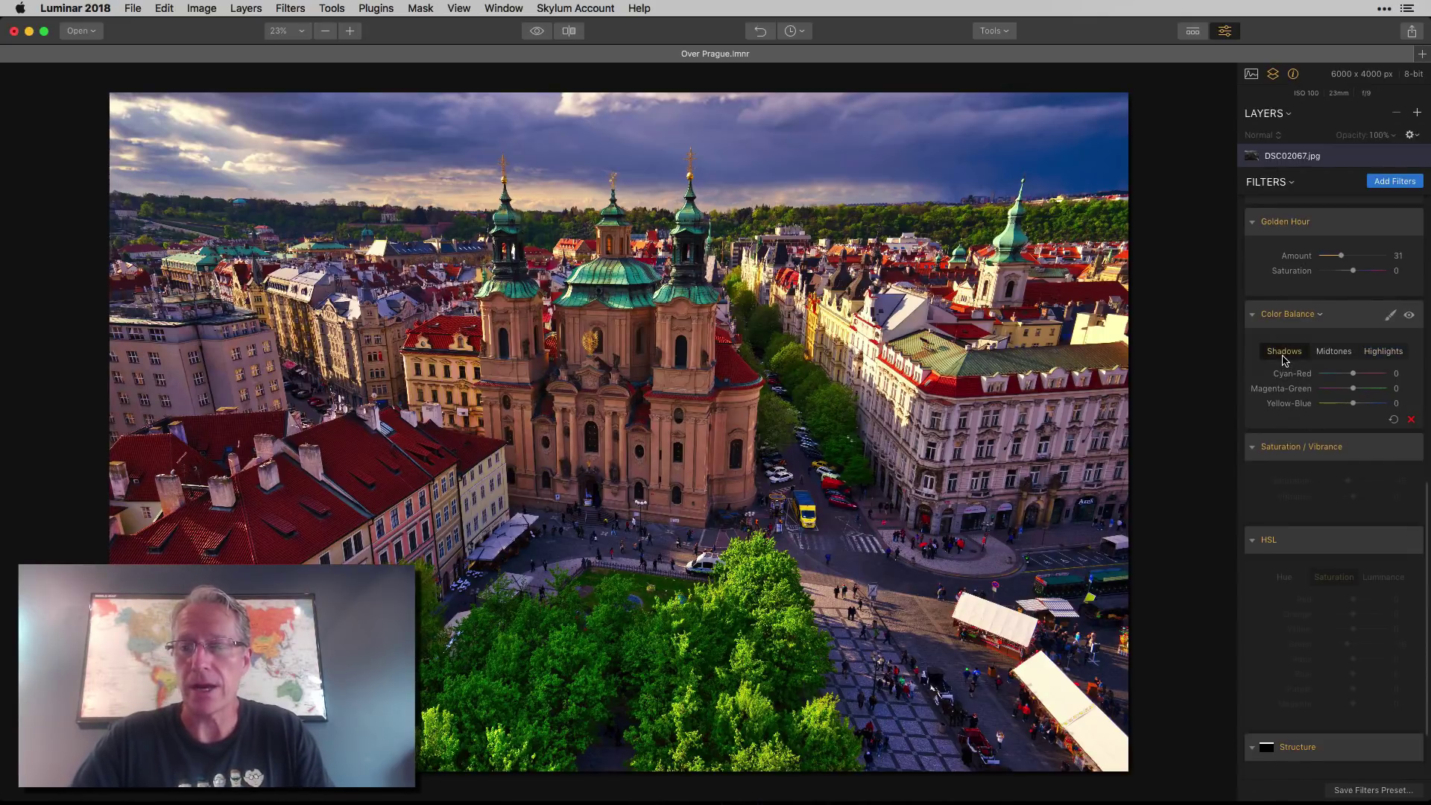
{"action": "left_click", "coordinate": [1338, 355]}
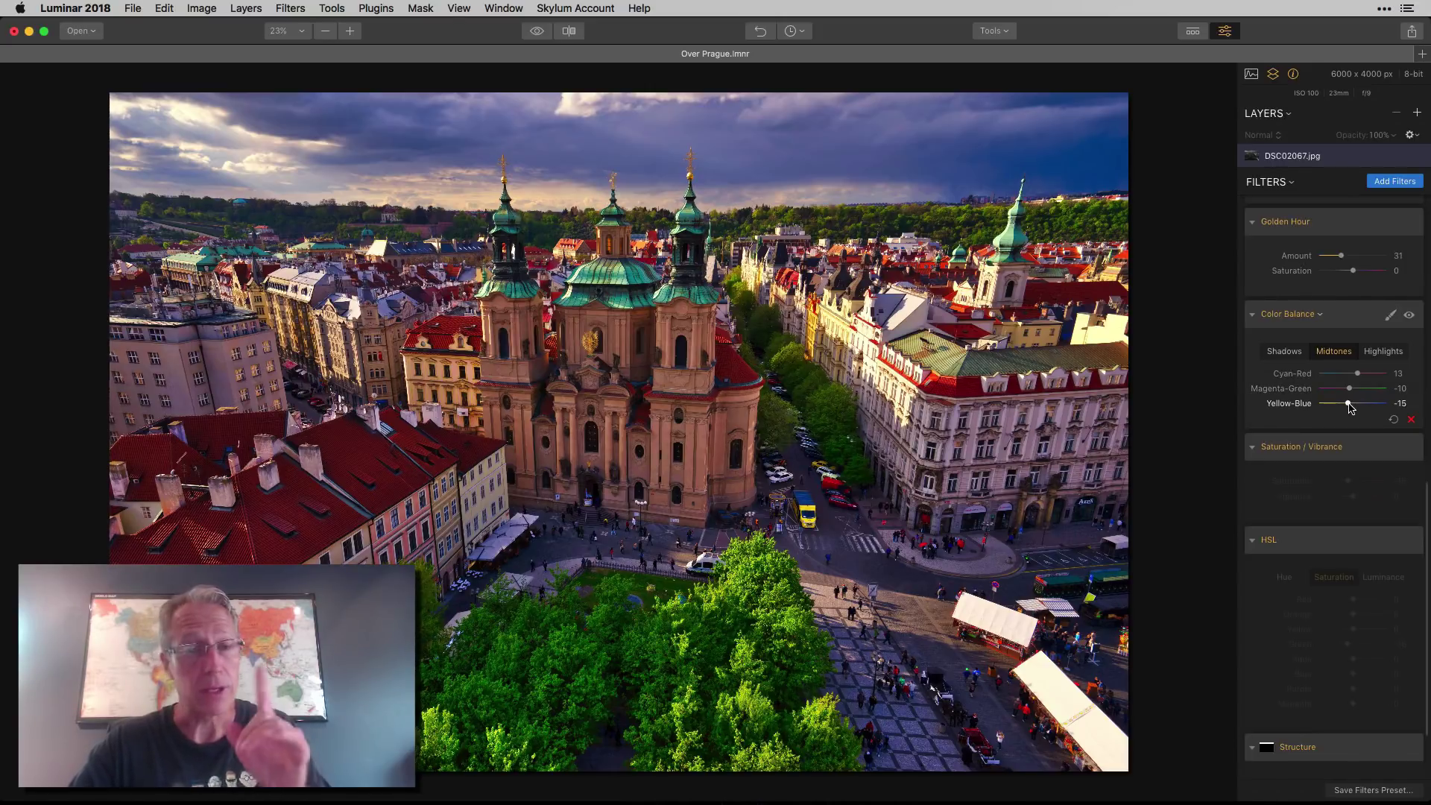
{"action": "left_click_drag", "start_coordinate": [1351, 407], "coordinate": [1353, 408]}
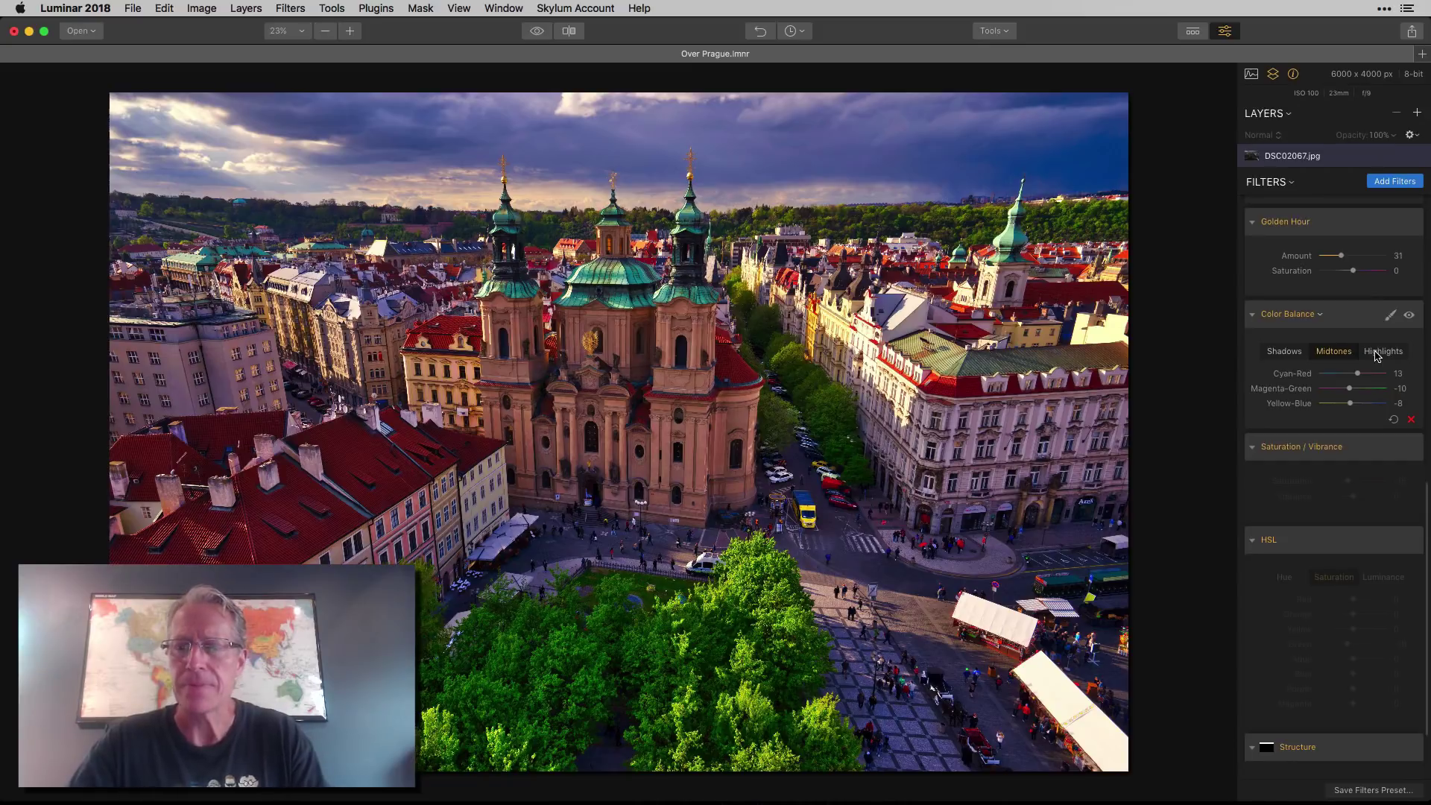
{"action": "left_click", "coordinate": [1377, 356]}
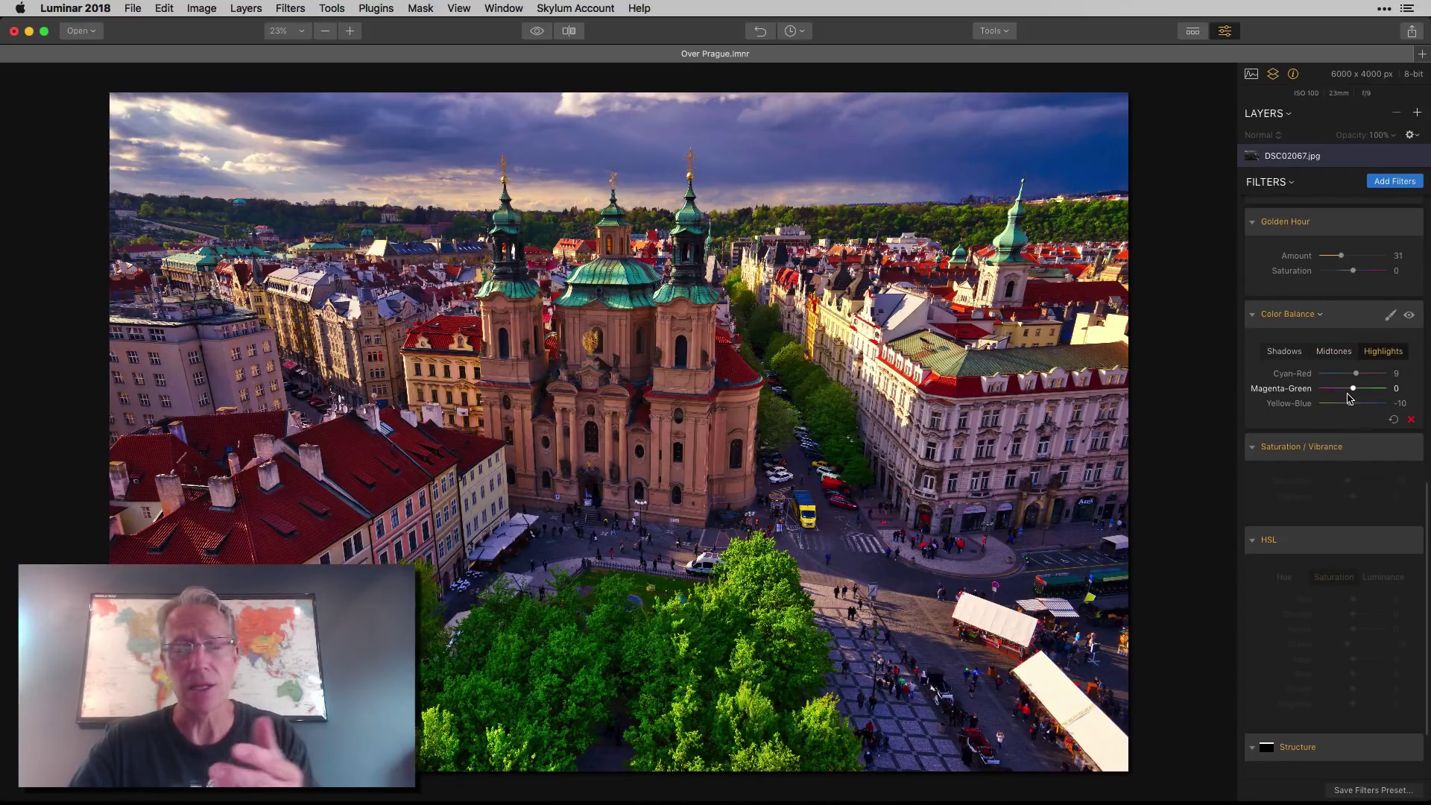
{"action": "left_click_drag", "start_coordinate": [1356, 375], "coordinate": [1353, 407]}
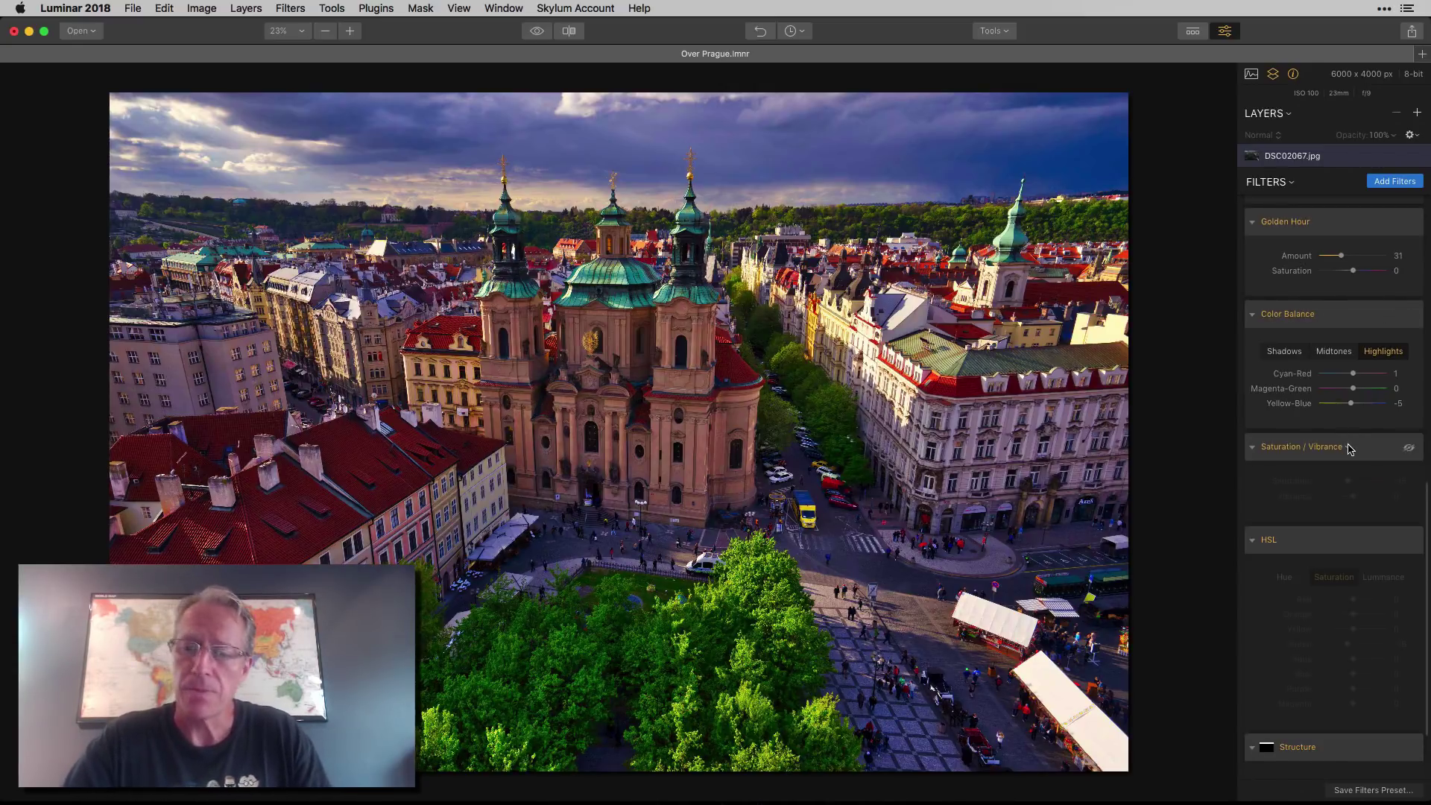
- Enable Saturation / Vibrance at Saturation -15, trying Vibrance 39 and 78 before resetting it to 0
{"action": "scroll", "coordinate": [1351, 440], "scroll_direction": "down", "scroll_amount": 2}
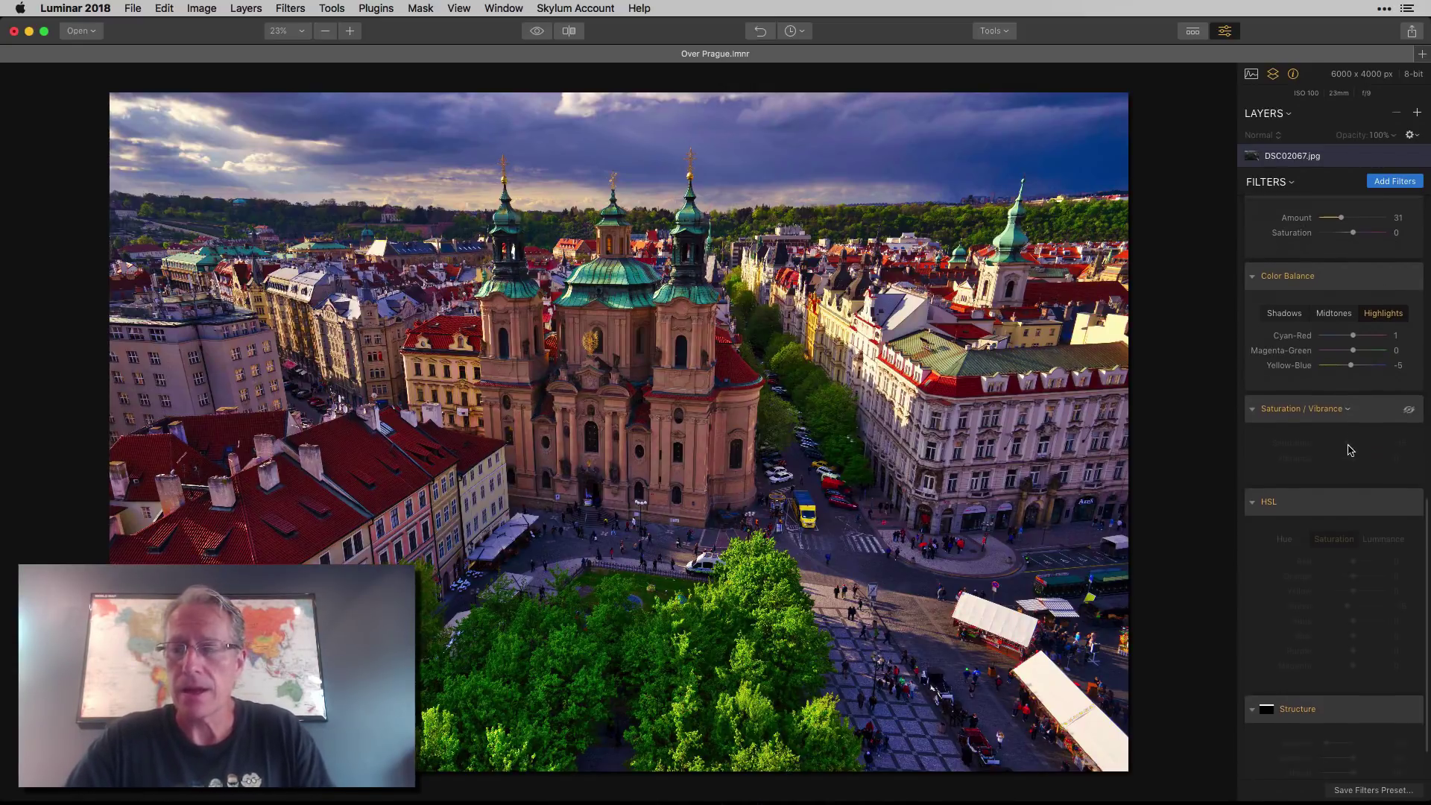
{"action": "left_click", "coordinate": [1408, 412]}
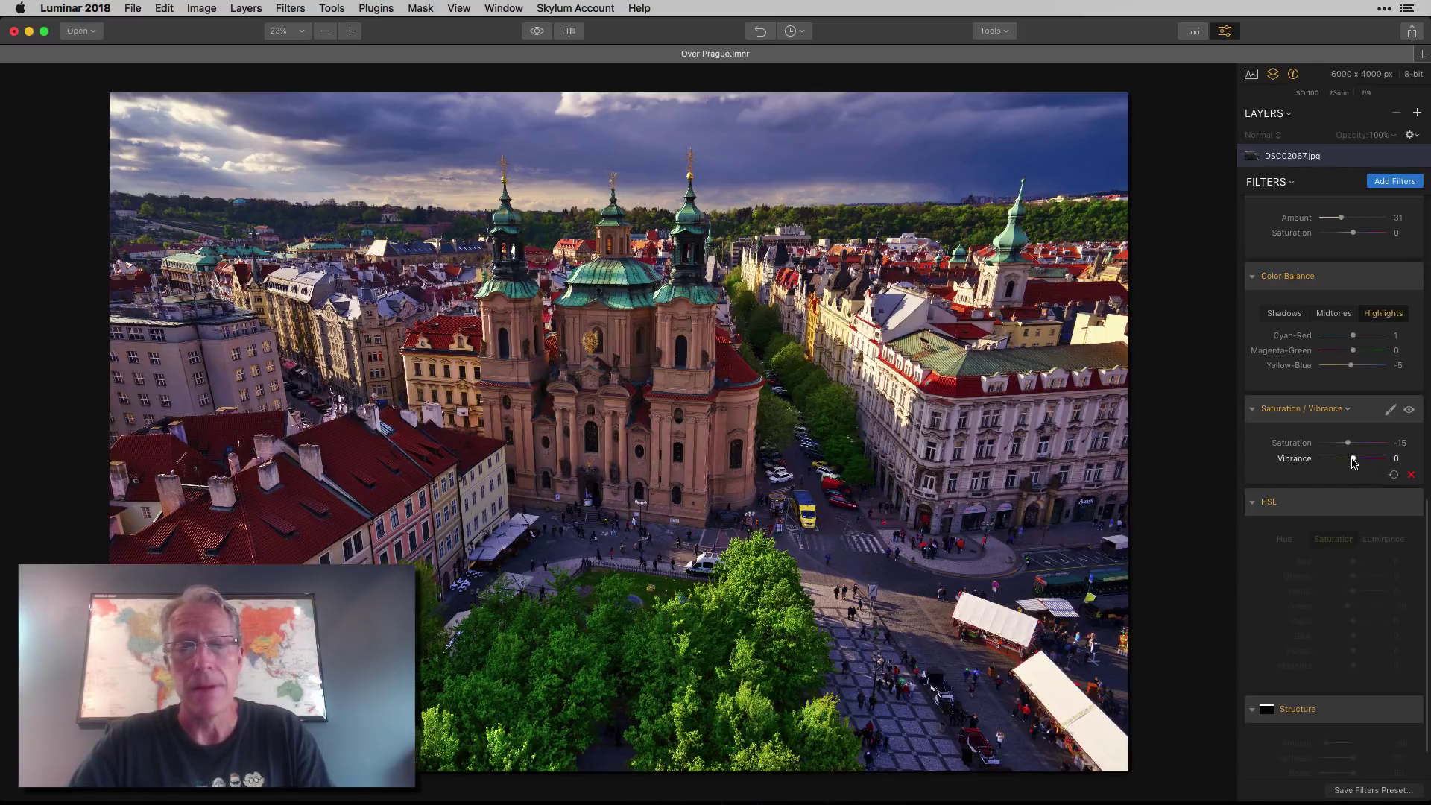
{"action": "left_click_drag", "start_coordinate": [1354, 462], "coordinate": [1368, 462]}
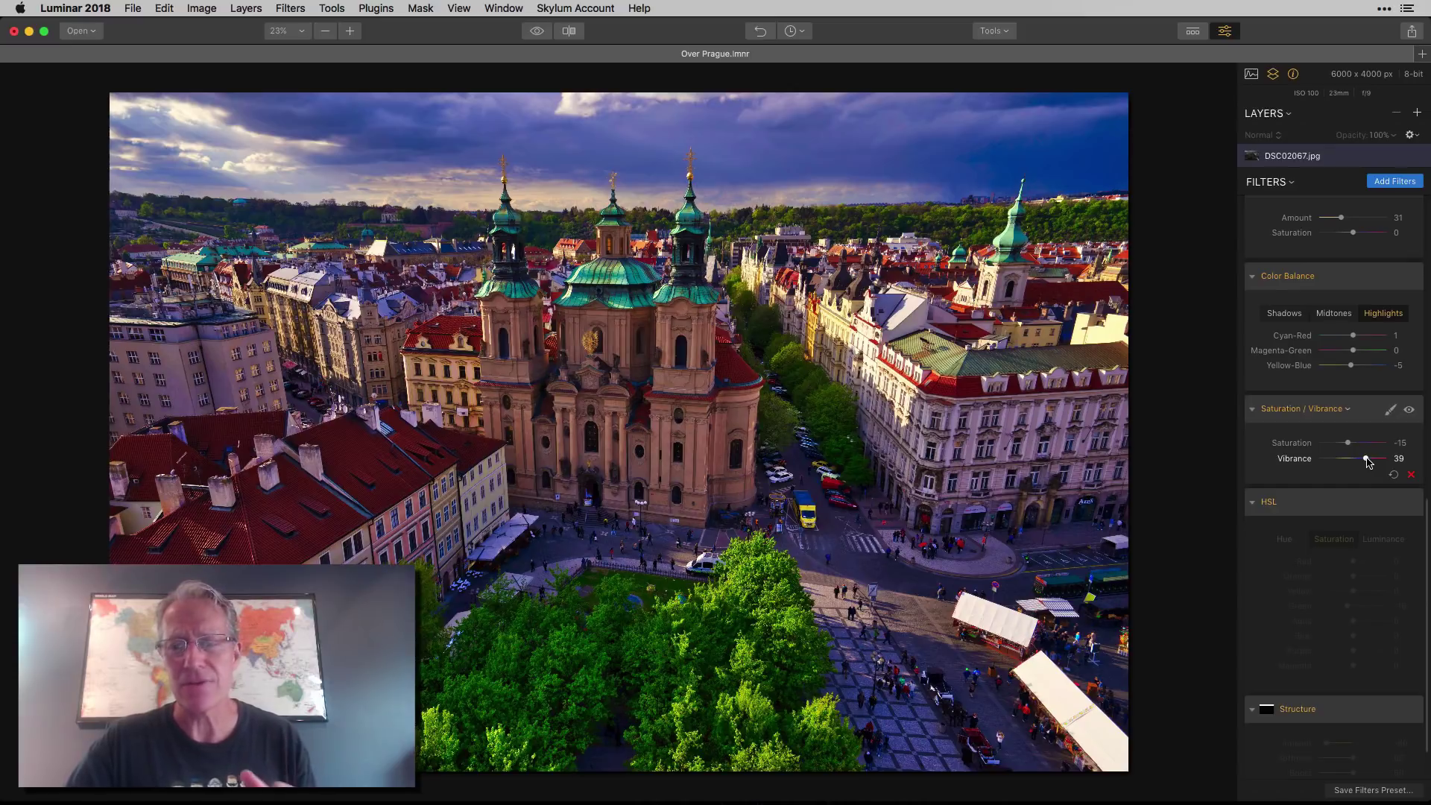
{"action": "mouse_move", "coordinate": [1368, 462]}
{"action": "left_mouse_down"}
{"action": "mouse_move", "coordinate": [1381, 462]}
{"action": "mouse_move", "coordinate": [1332, 461]}
{"action": "mouse_move", "coordinate": [1379, 461]}
{"action": "mouse_move", "coordinate": [1350, 463]}
{"action": "left_mouse_up"}
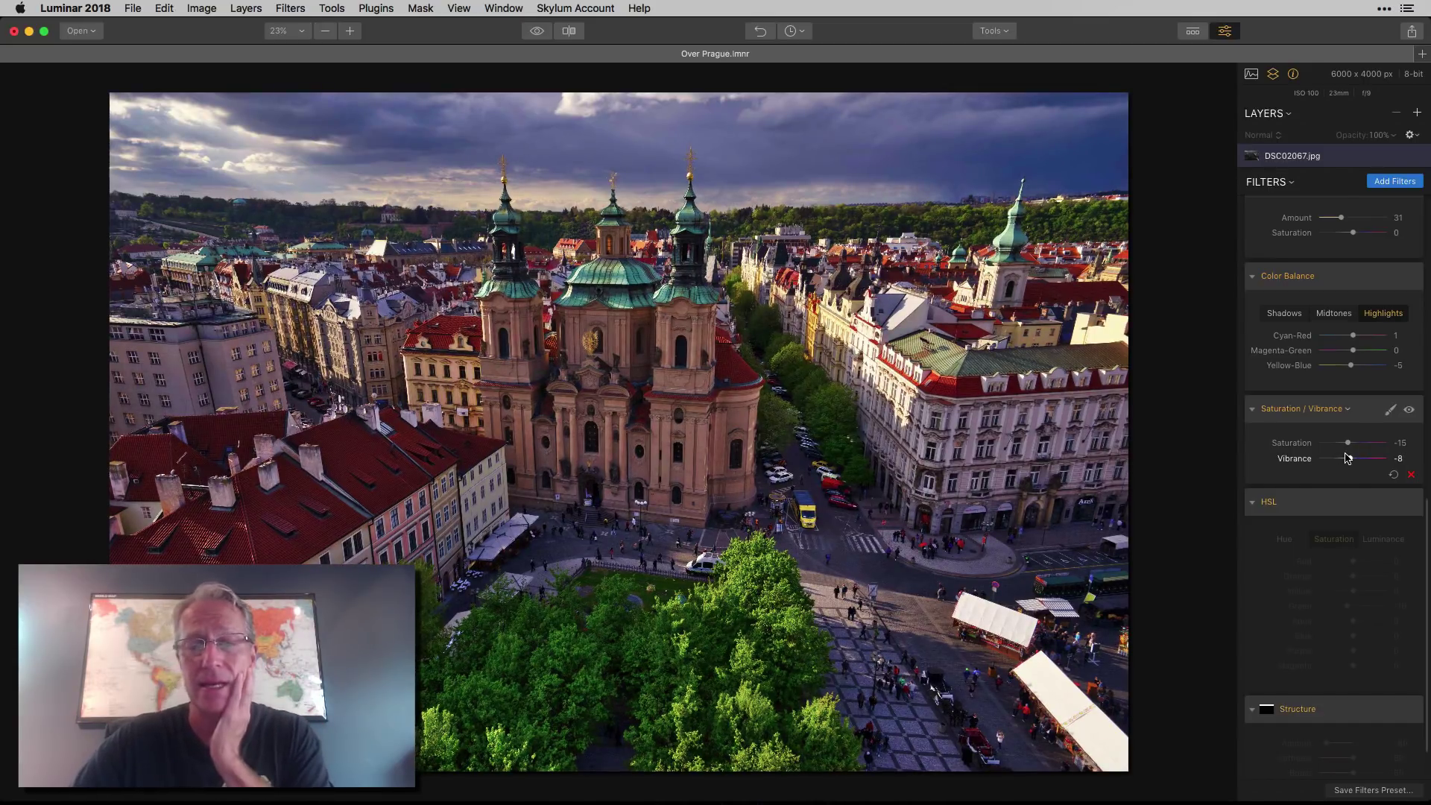
{"action": "double_click", "coordinate": [1353, 459]}
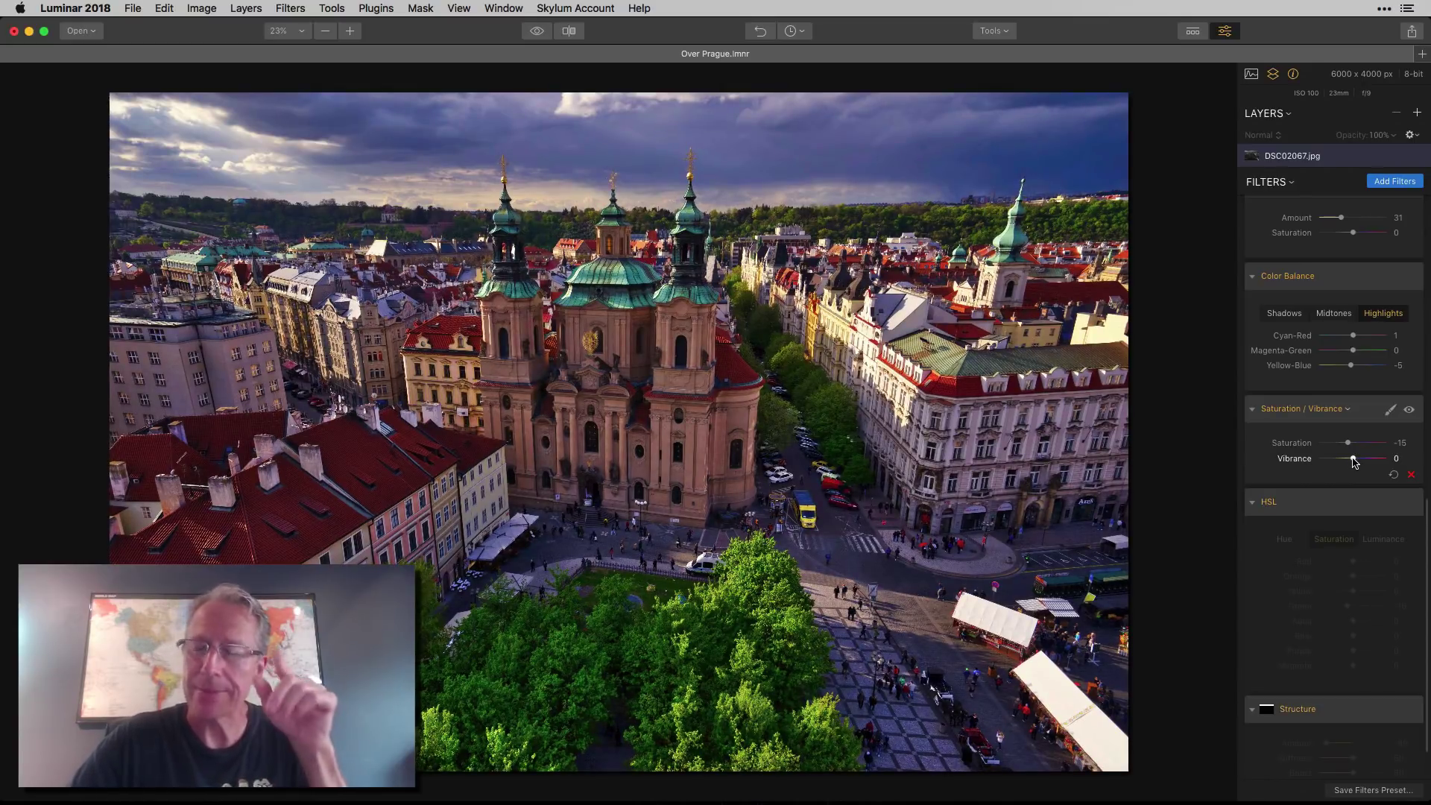
{"action": "scroll", "coordinate": [1304, 542], "scroll_direction": "down", "scroll_amount": 2}
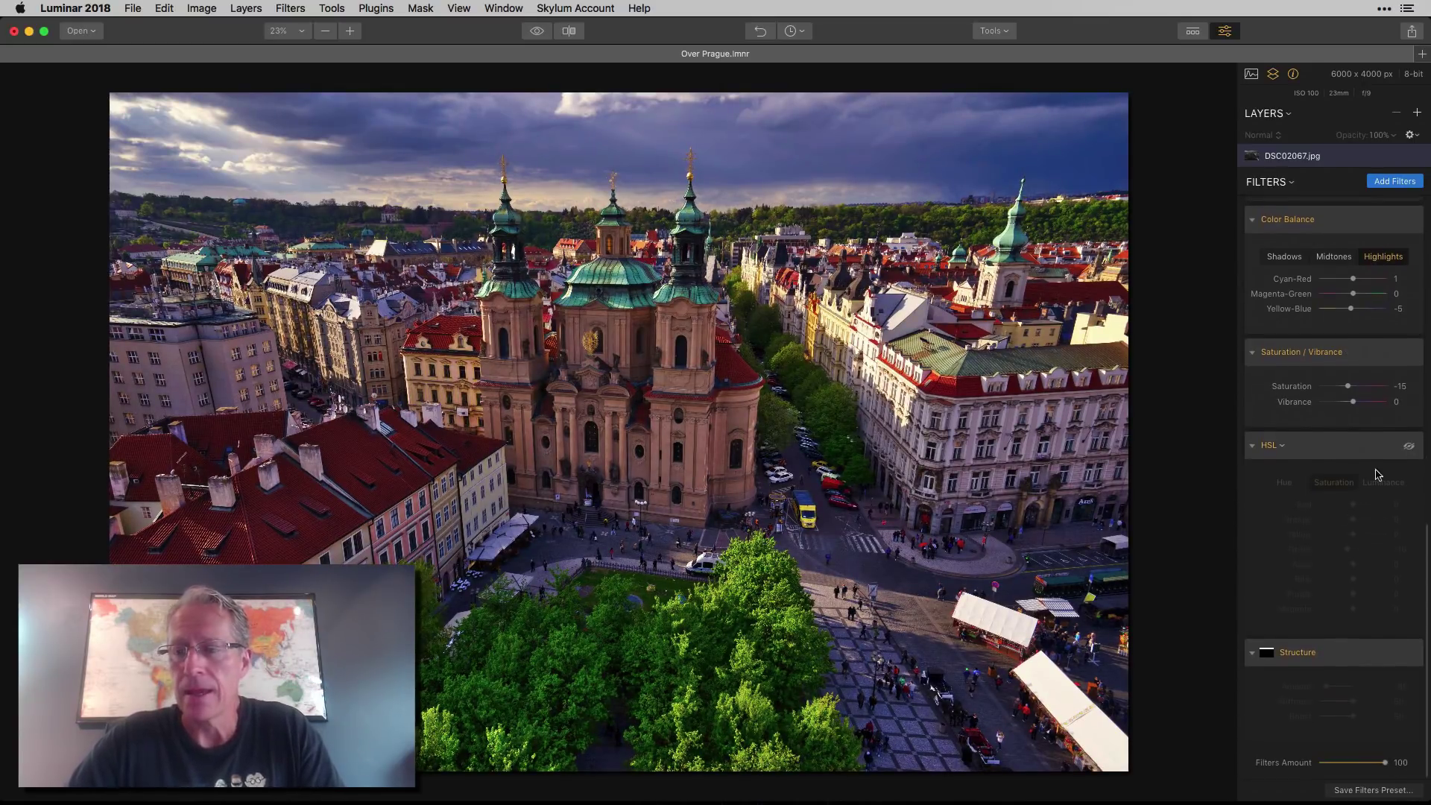
{"action": "left_click", "coordinate": [1410, 448]}
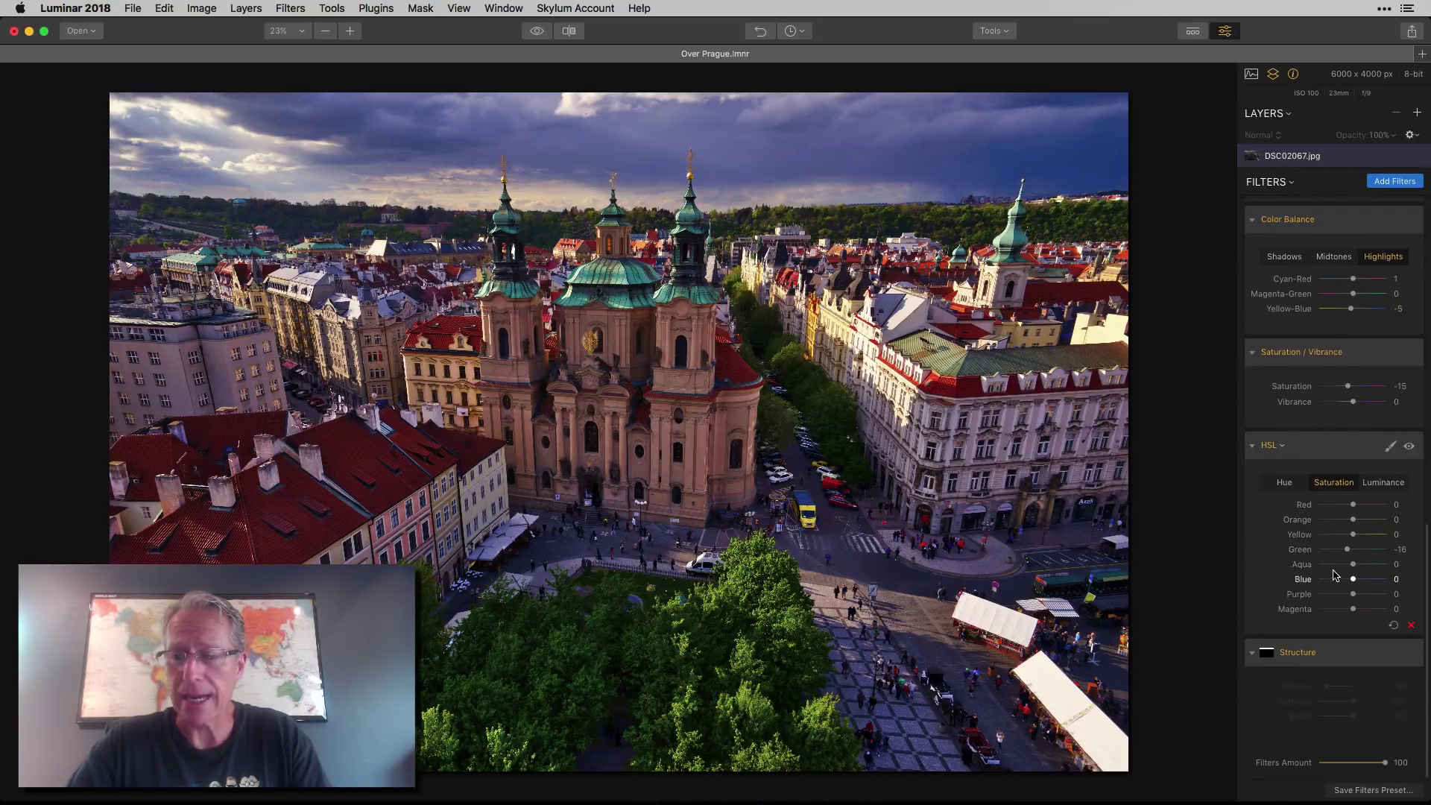
{"action": "left_click", "coordinate": [1384, 483]}
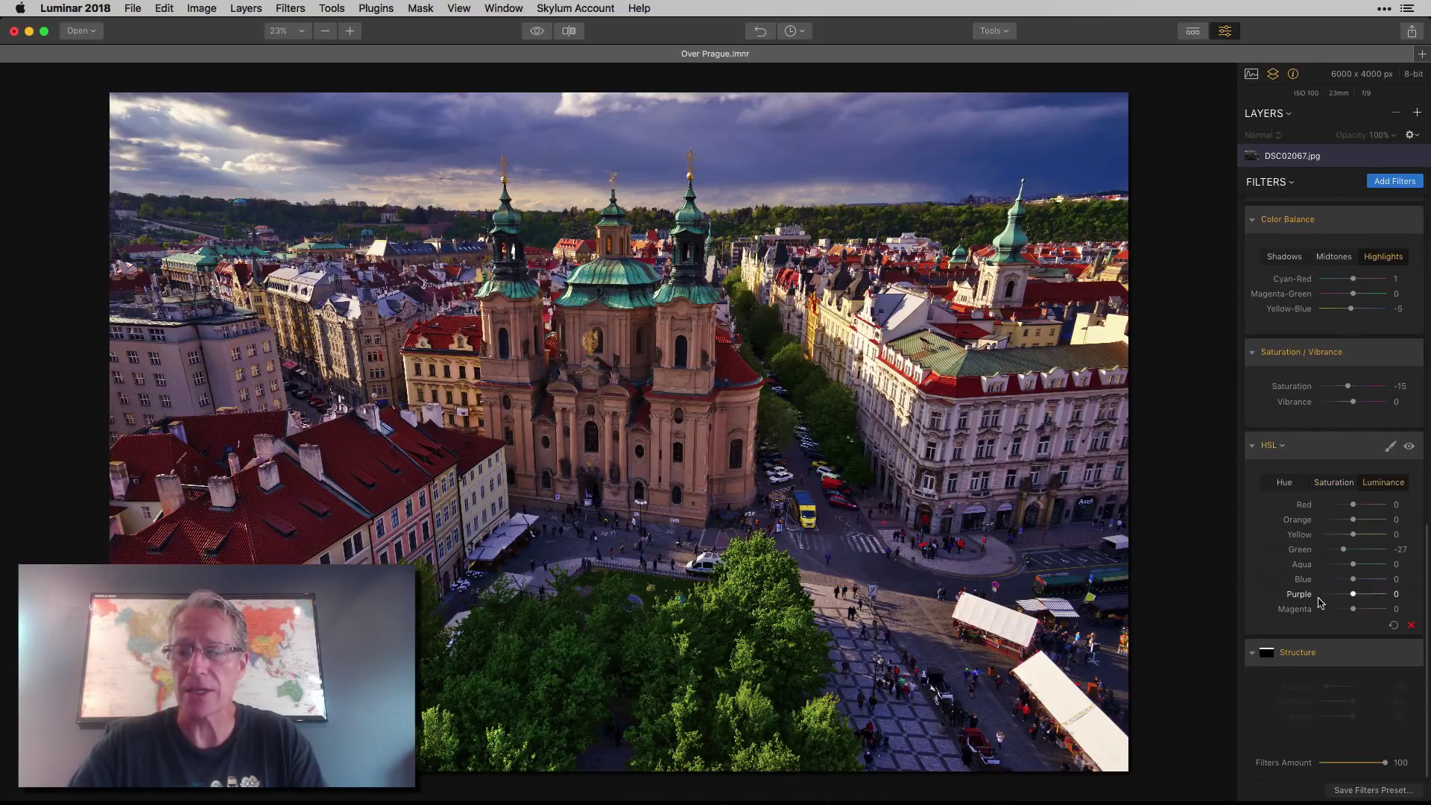
{"action": "left_click", "coordinate": [1335, 483]}
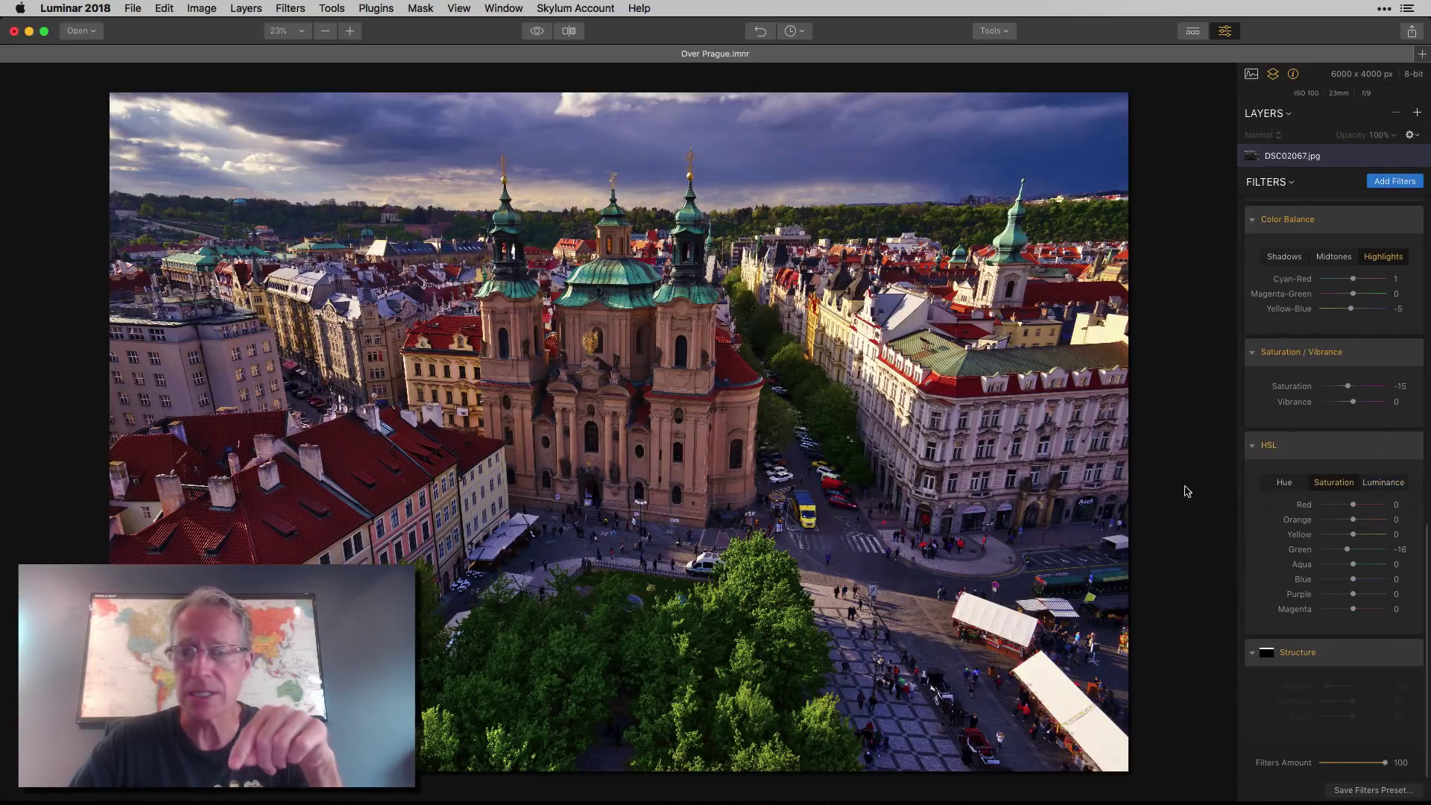
{"action": "left_click", "coordinate": [1409, 446]}
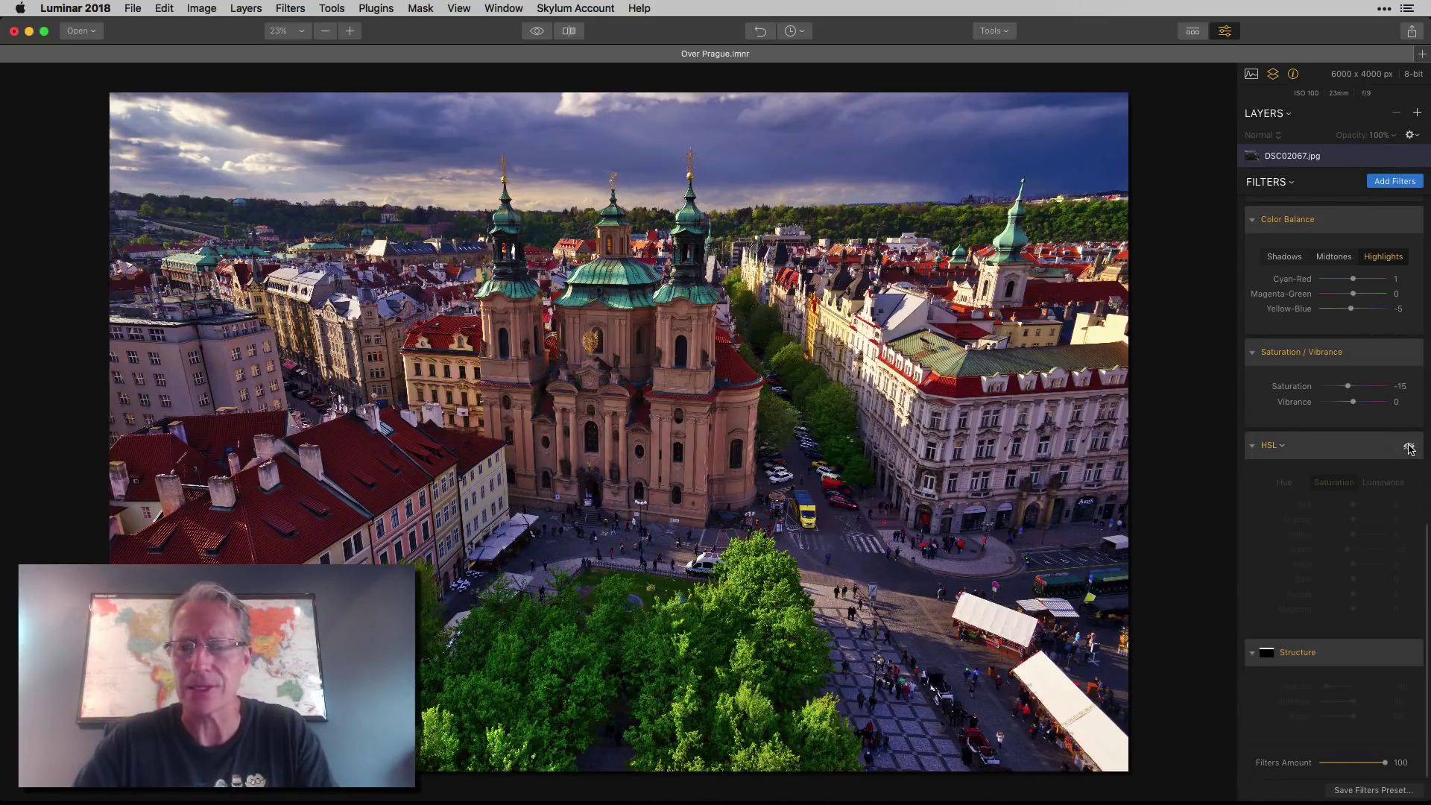
{"action": "left_click", "coordinate": [1409, 448]}
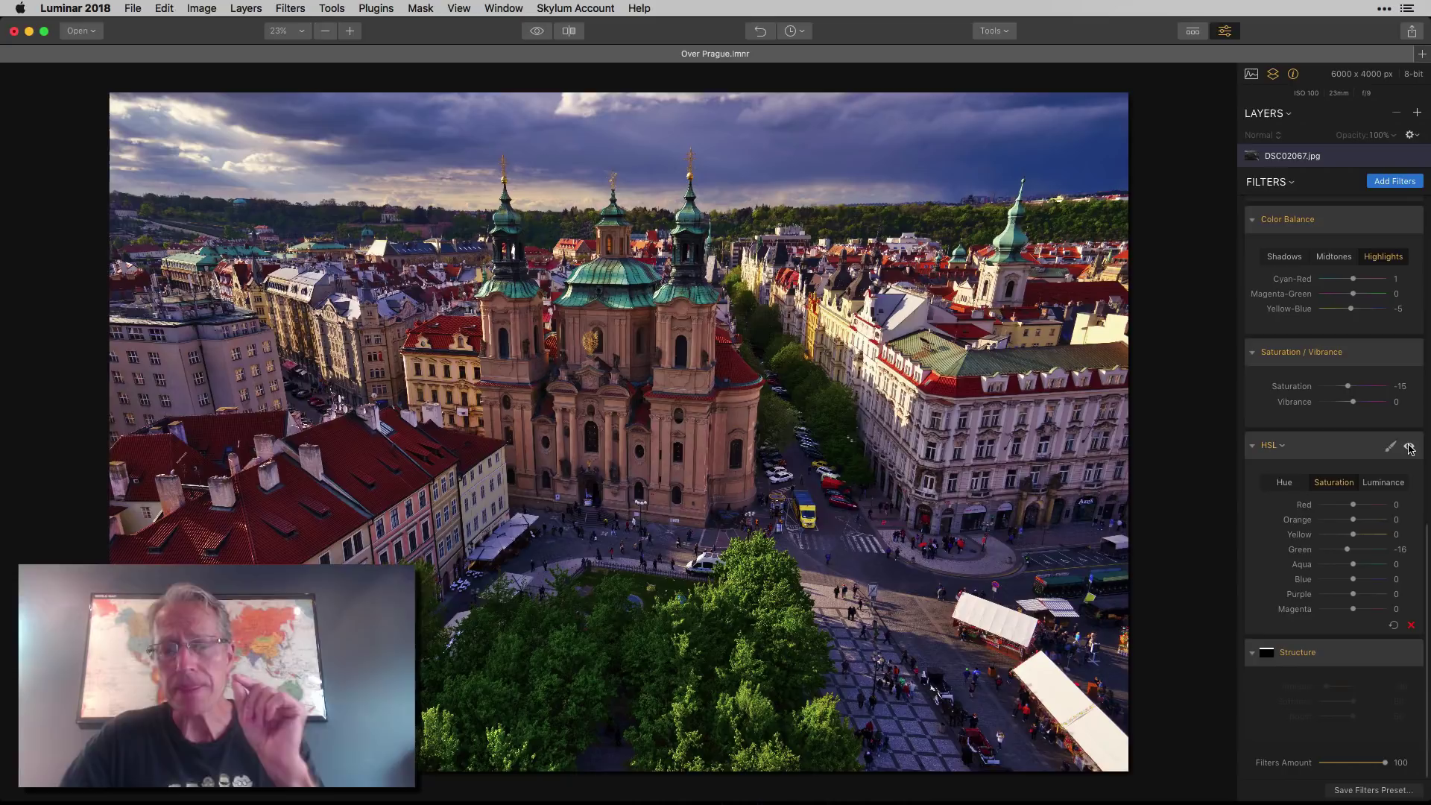
{"action": "left_click", "coordinate": [1410, 447]}
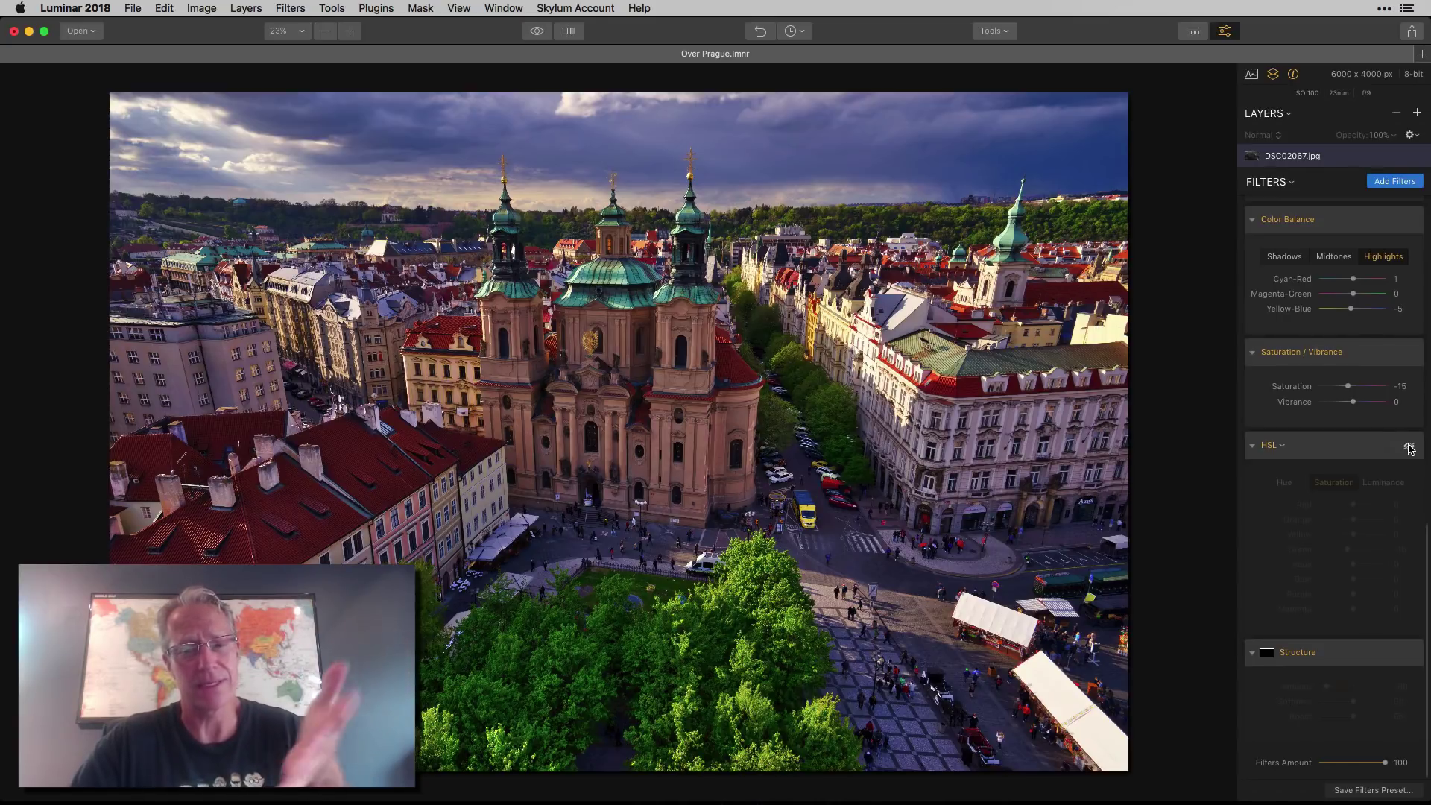
{"action": "left_click", "coordinate": [1409, 448]}
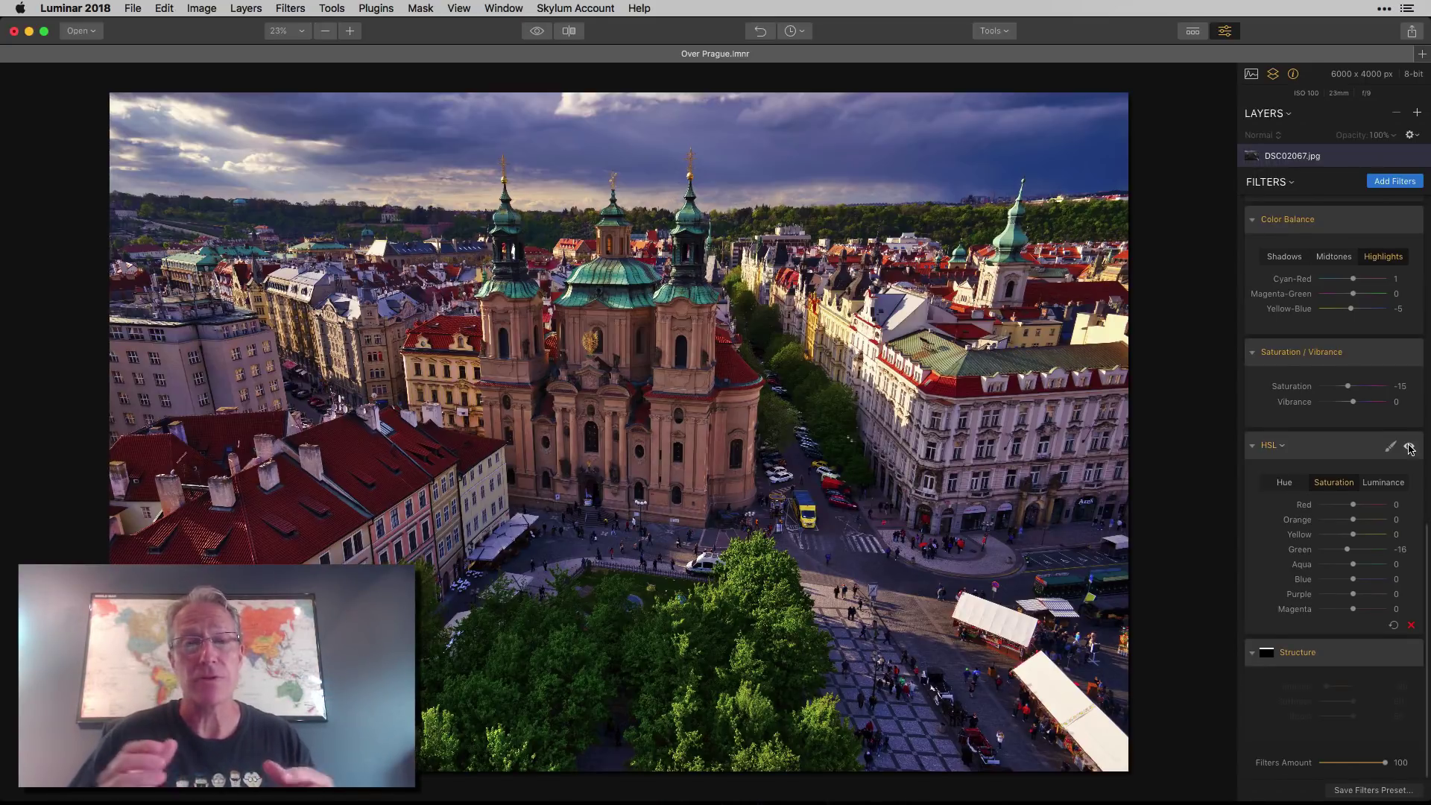
{"action": "left_click", "coordinate": [1409, 448]}
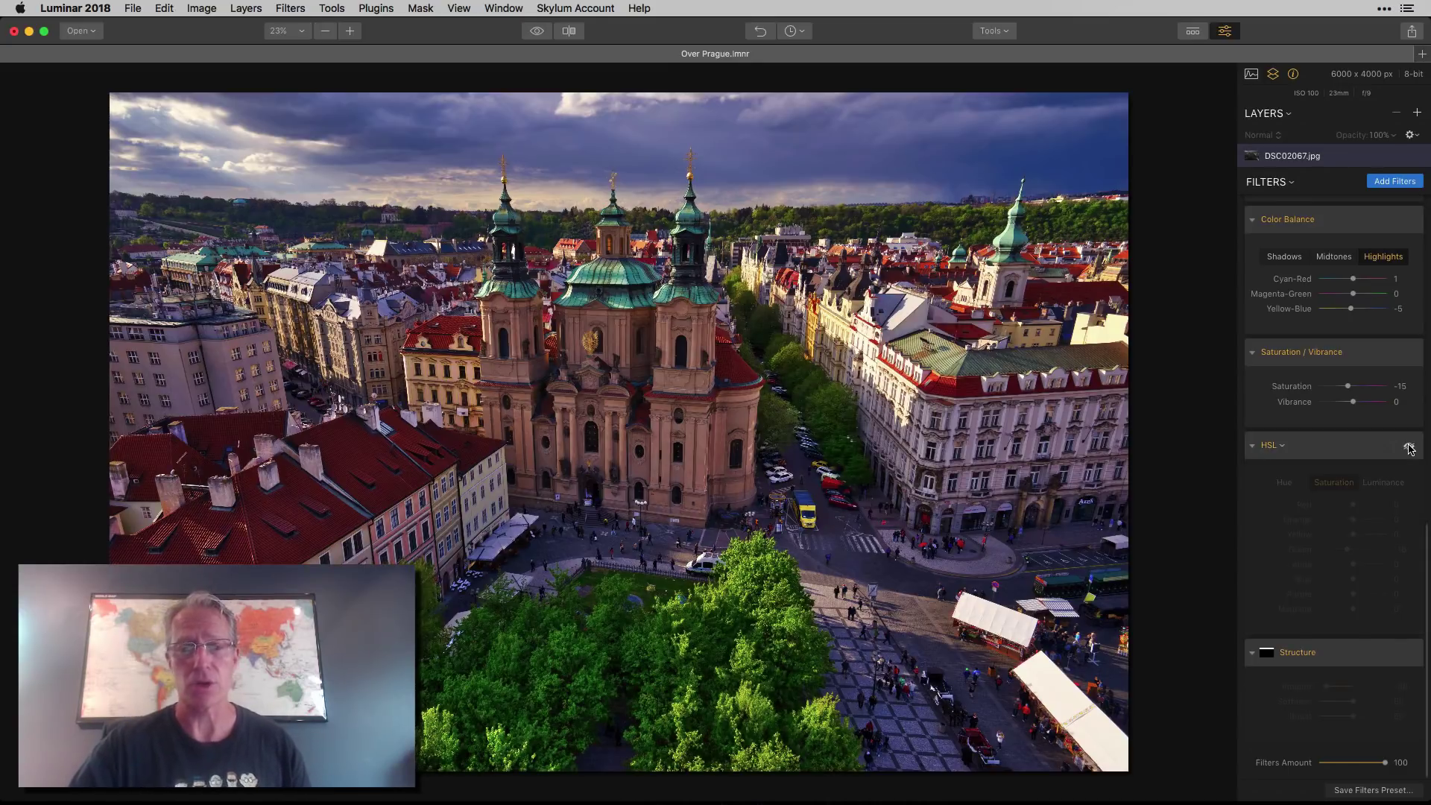
{"action": "left_click", "coordinate": [1409, 447]}
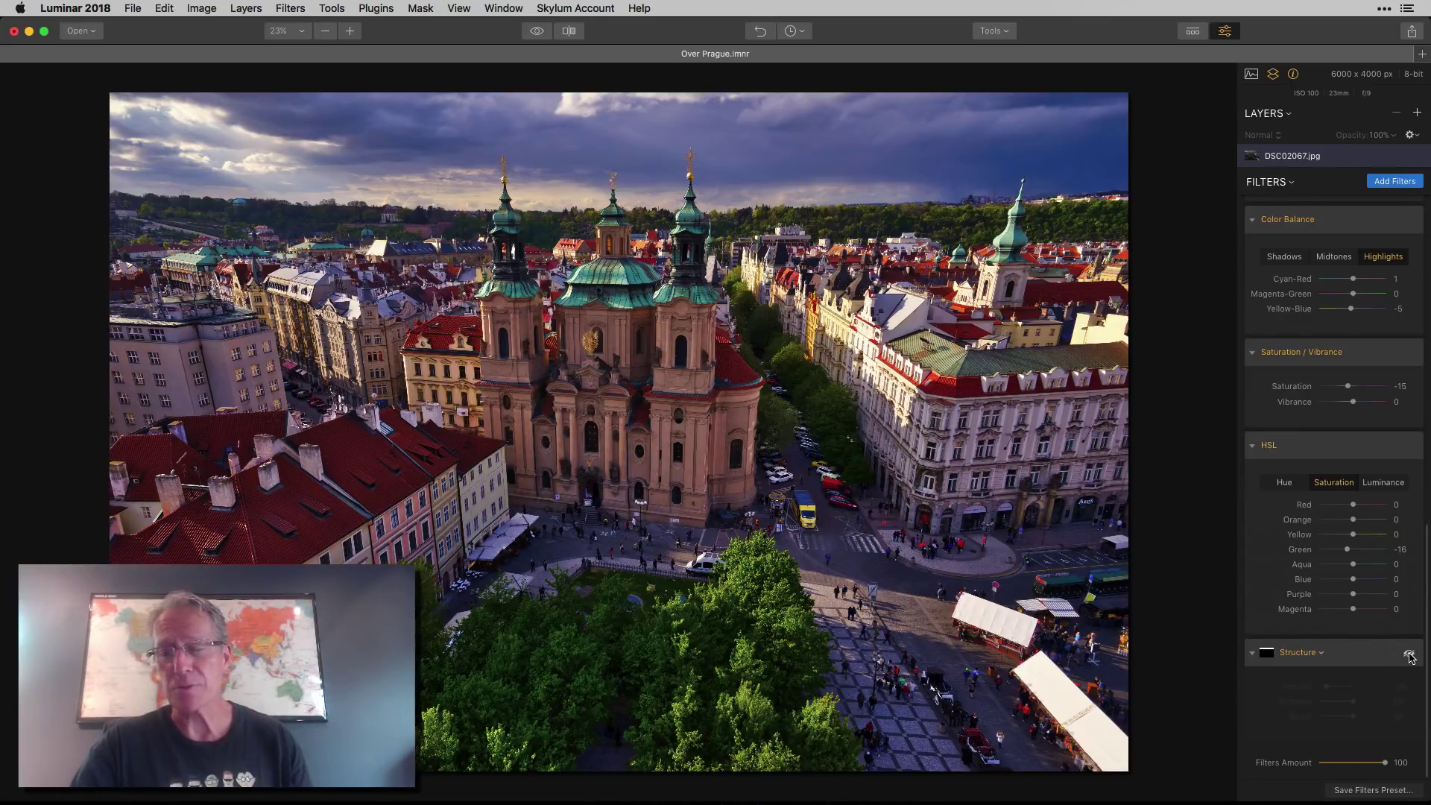
- Enable Structure at Amount -80, Softness 50, Boost 50, comparing detail at 50% zoom, then fit to screen
{"action": "left_click", "coordinate": [1410, 654]}
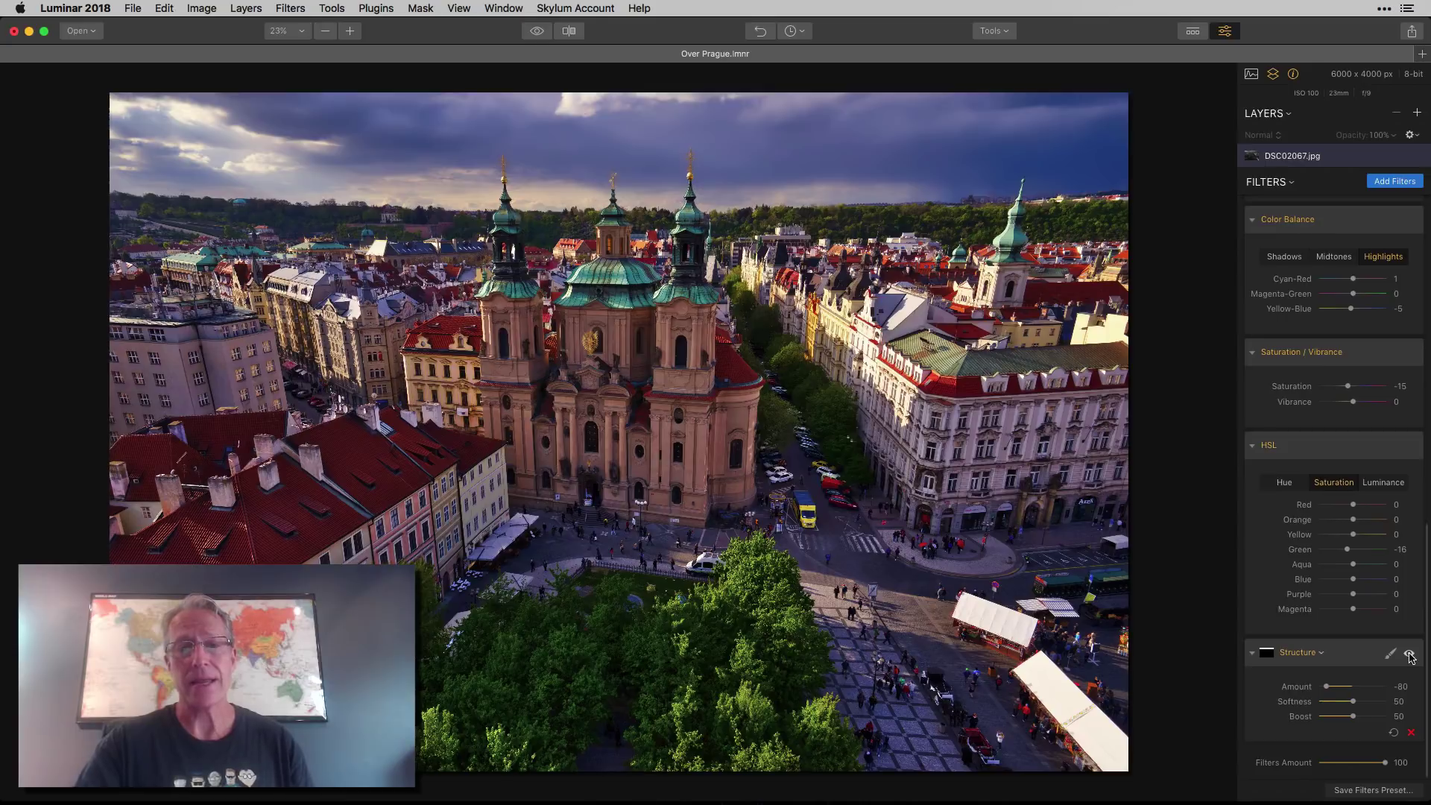
{"action": "left_click", "coordinate": [350, 30]}
{"action": "scroll", "coordinate": [384, 69], "scroll_direction": "up", "scroll_amount": 10}
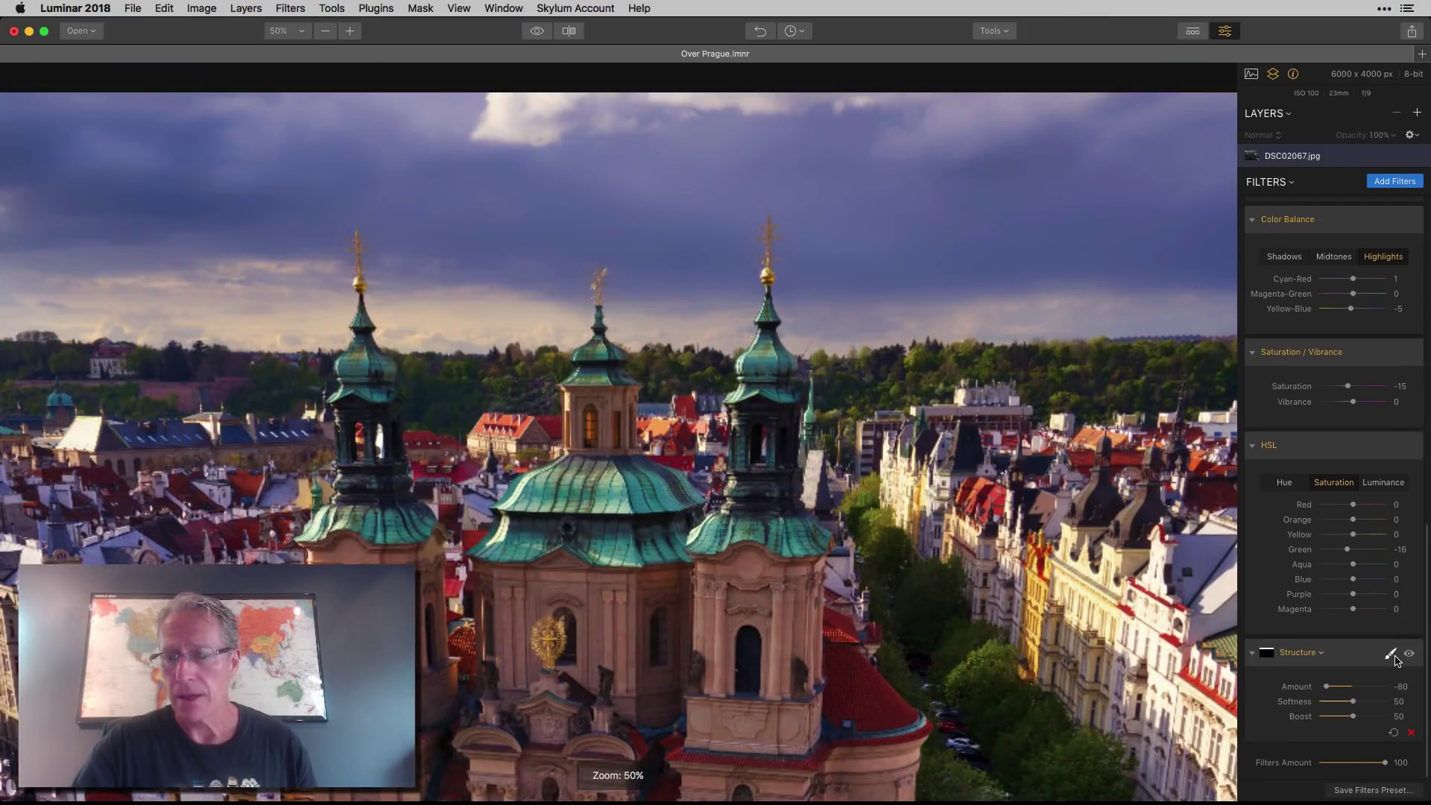
{"action": "left_click", "coordinate": [1407, 654]}
{"action": "left_click", "coordinate": [1407, 654]}
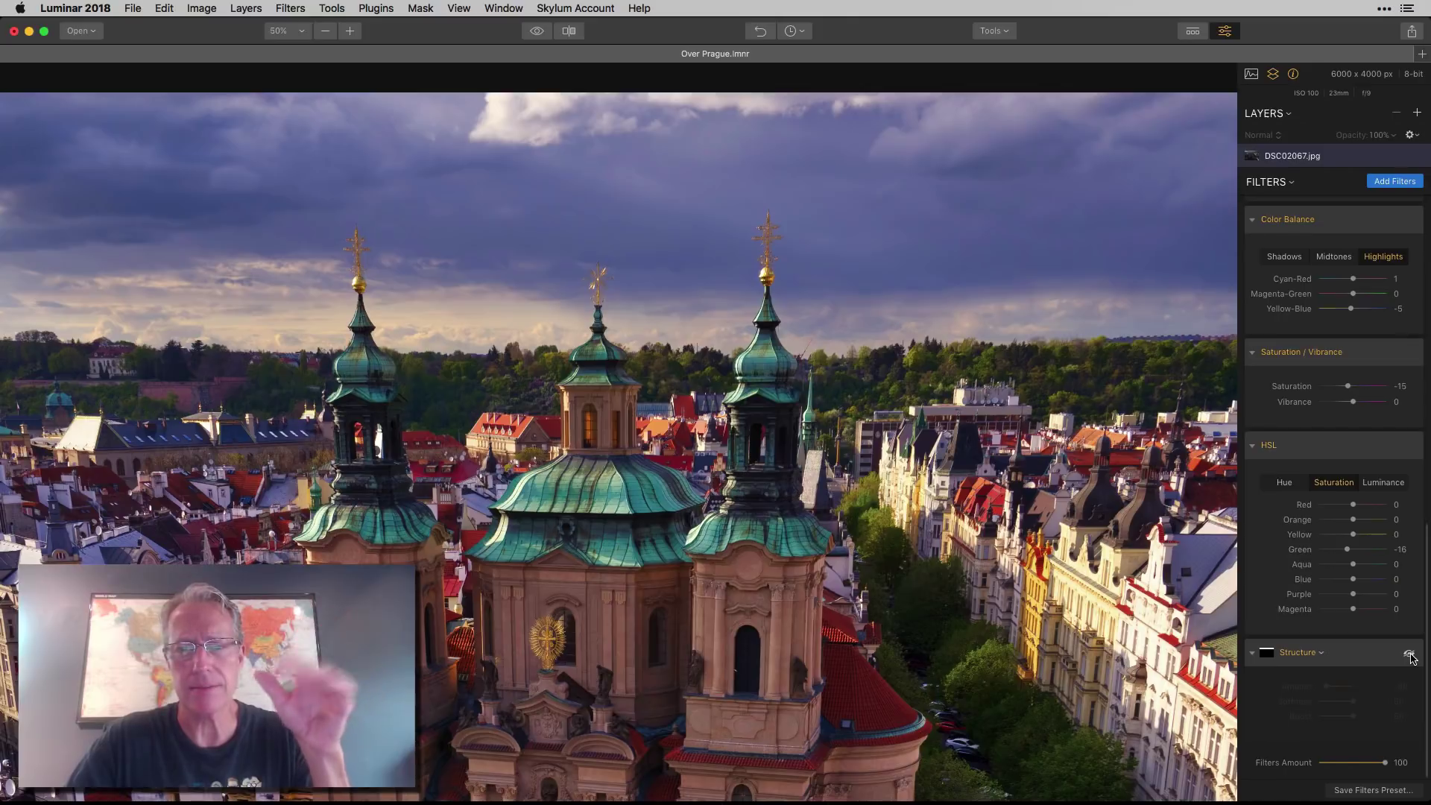
{"action": "left_click", "coordinate": [1409, 655]}
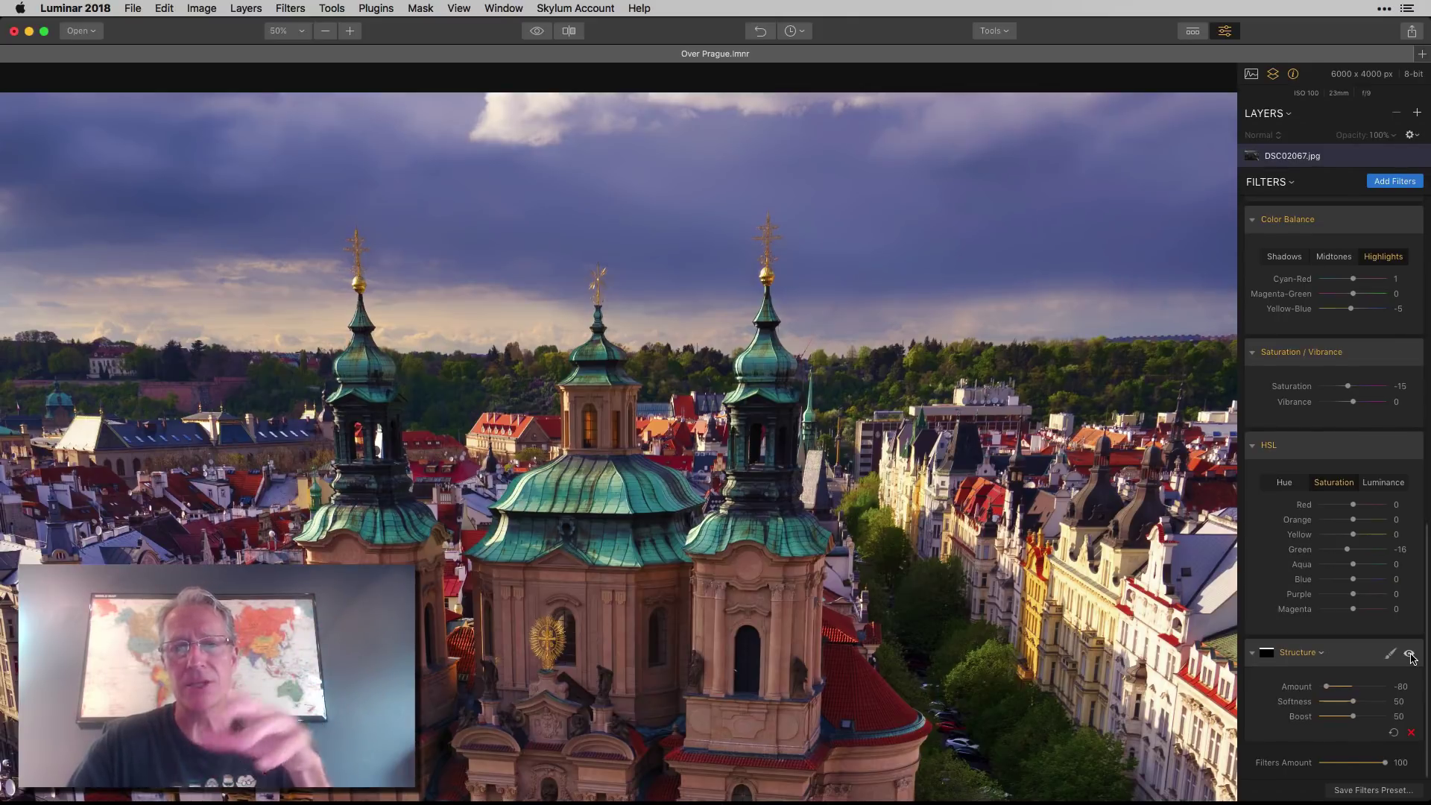
{"action": "left_click", "coordinate": [1410, 655]}
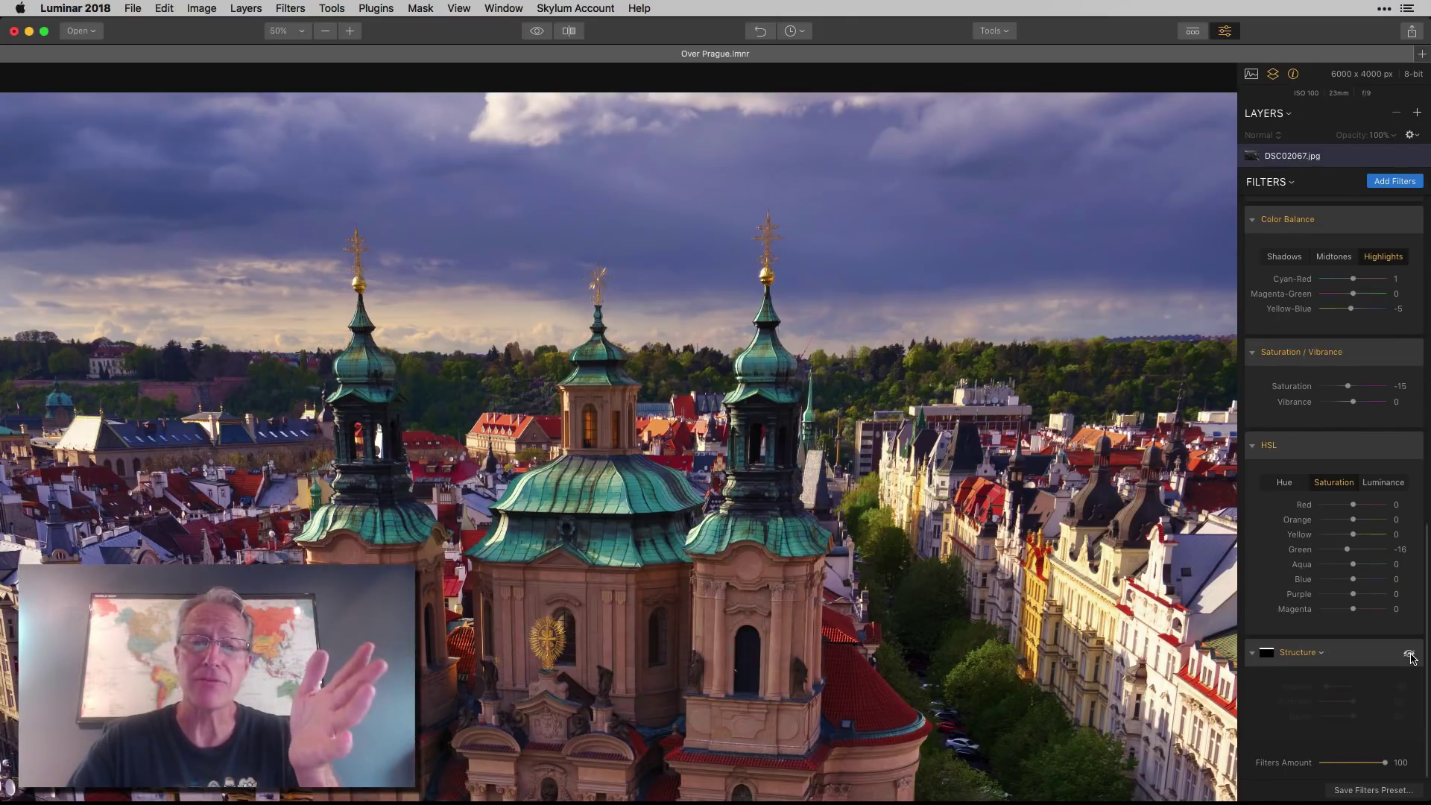
{"action": "left_click", "coordinate": [1409, 655]}
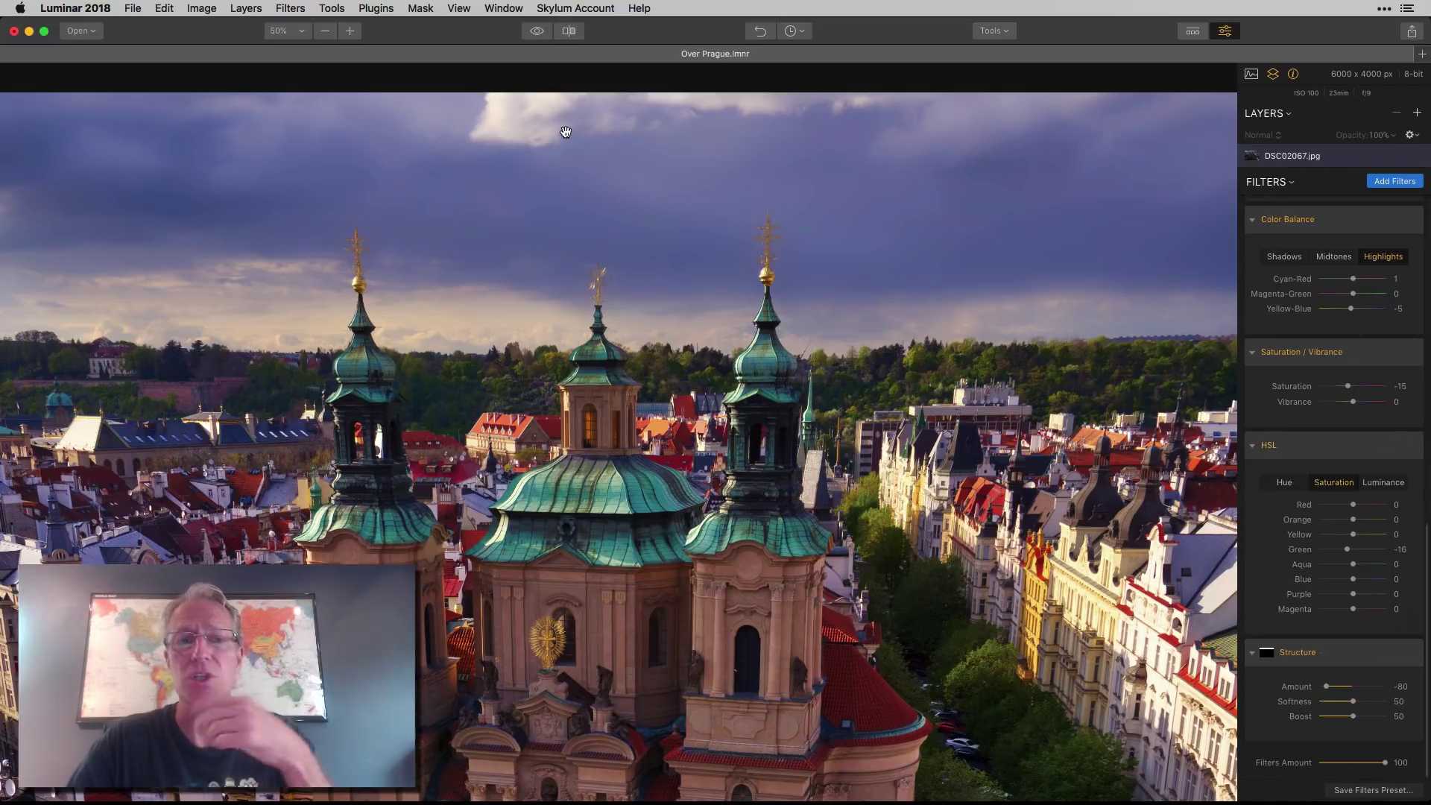
{"action": "left_click", "coordinate": [298, 33]}
{"action": "left_click", "coordinate": [292, 51]}
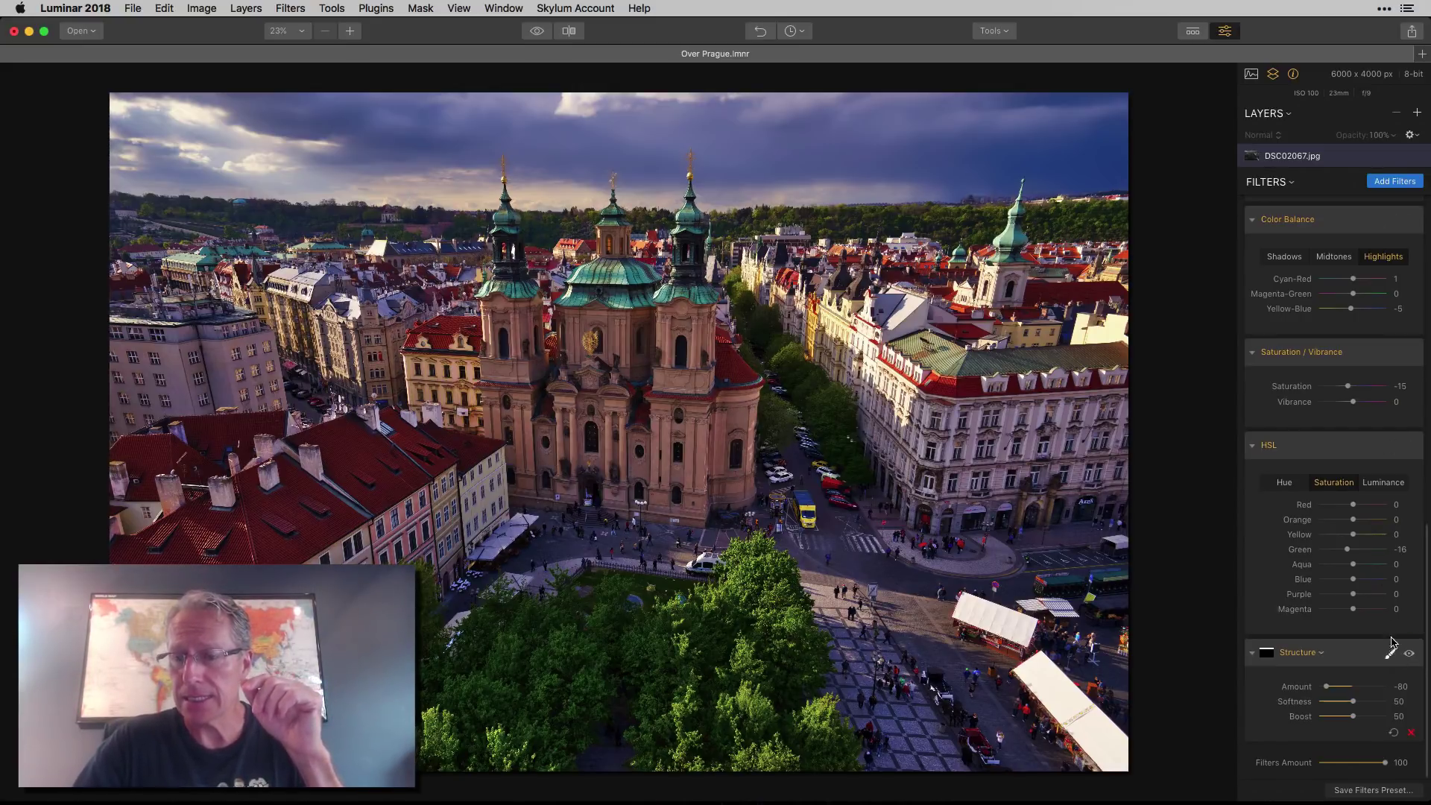
- Open the Structure filter's brush mask, preview the mask overlay, and finish with Done
{"action": "left_click", "coordinate": [1390, 655]}
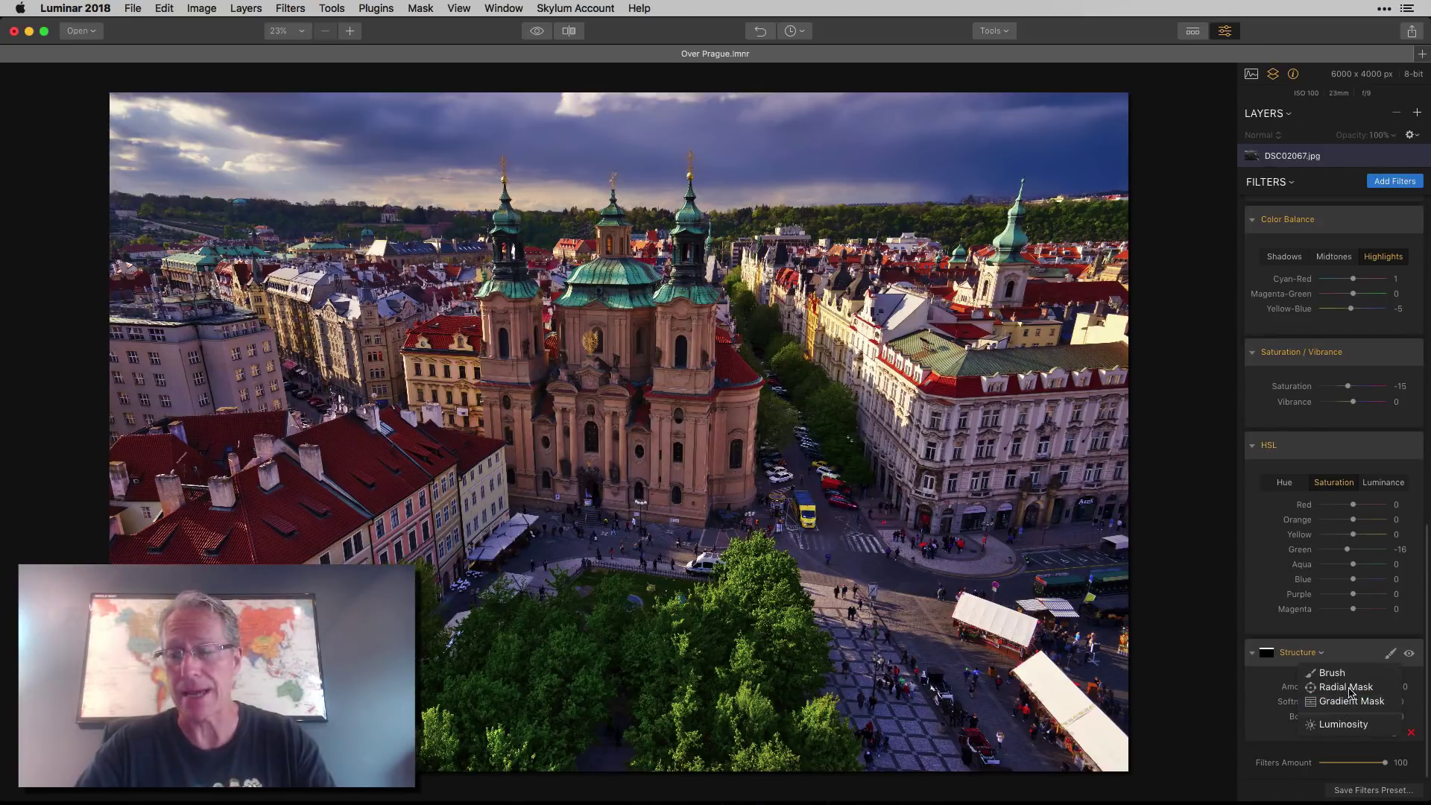
{"action": "left_click", "coordinate": [1390, 655]}
{"action": "left_click", "coordinate": [1390, 655]}
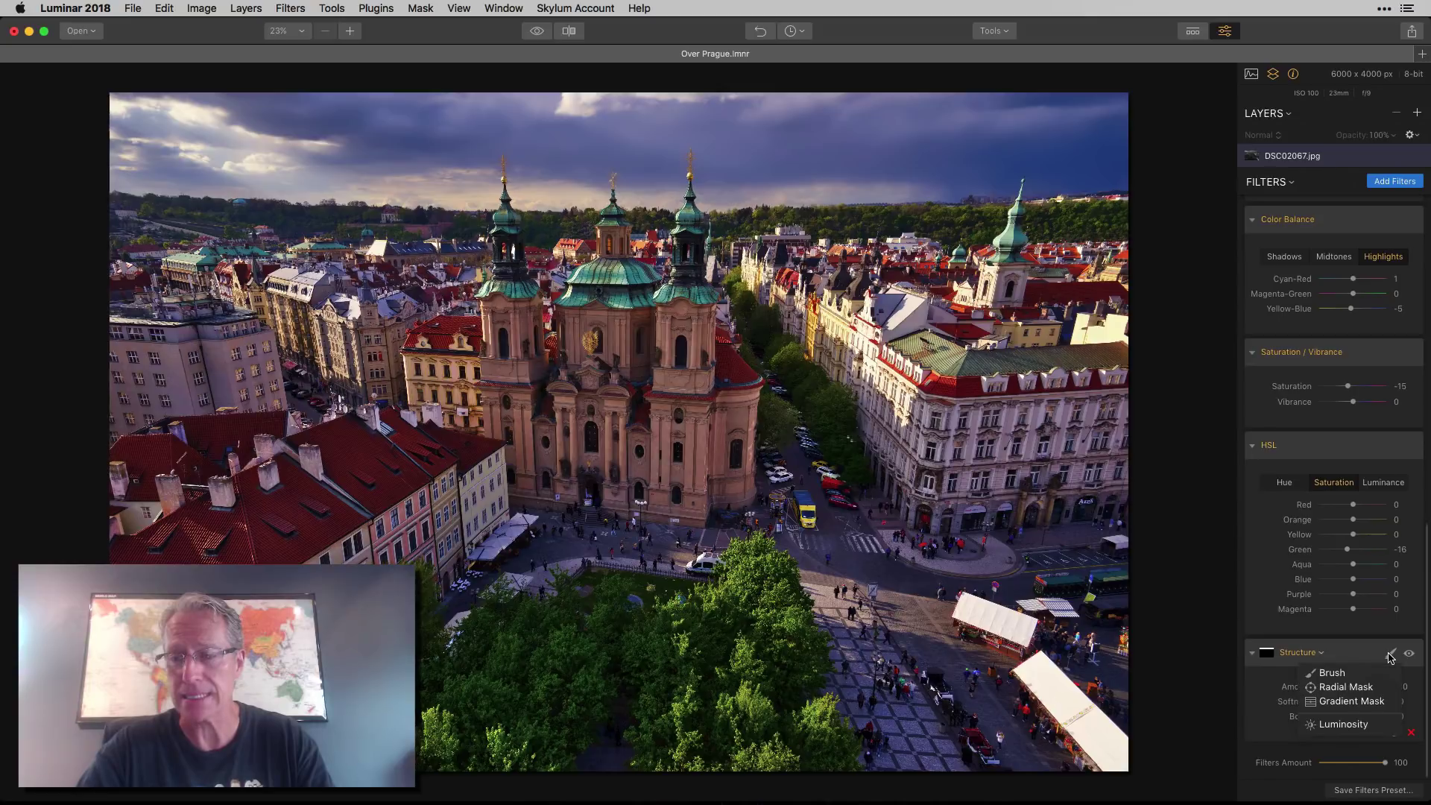
{"action": "left_click", "coordinate": [1331, 672]}
{"action": "left_click", "coordinate": [138, 73]}
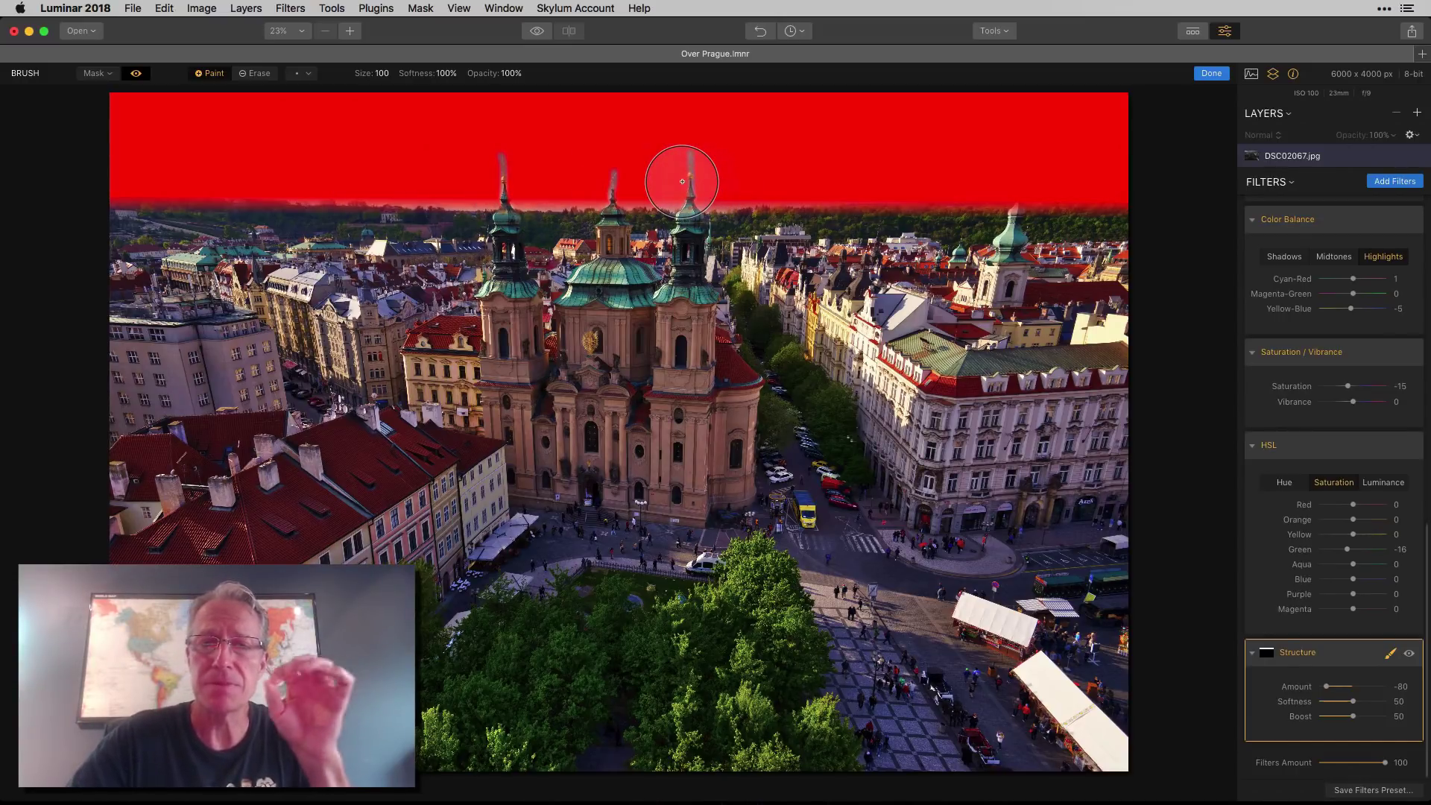
{"action": "left_click", "coordinate": [136, 74]}
{"action": "left_click", "coordinate": [1211, 73]}
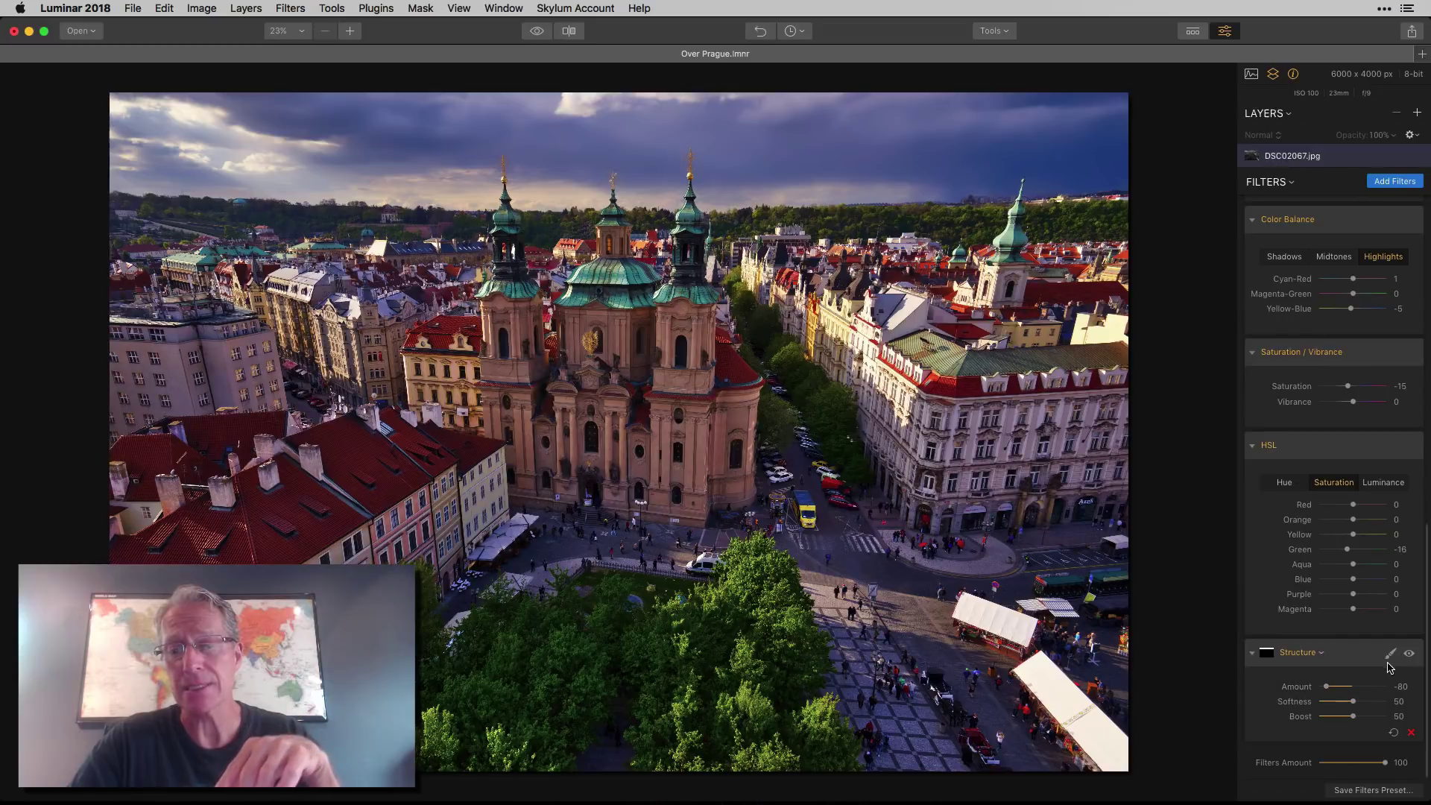
{"action": "left_click", "coordinate": [1390, 654]}
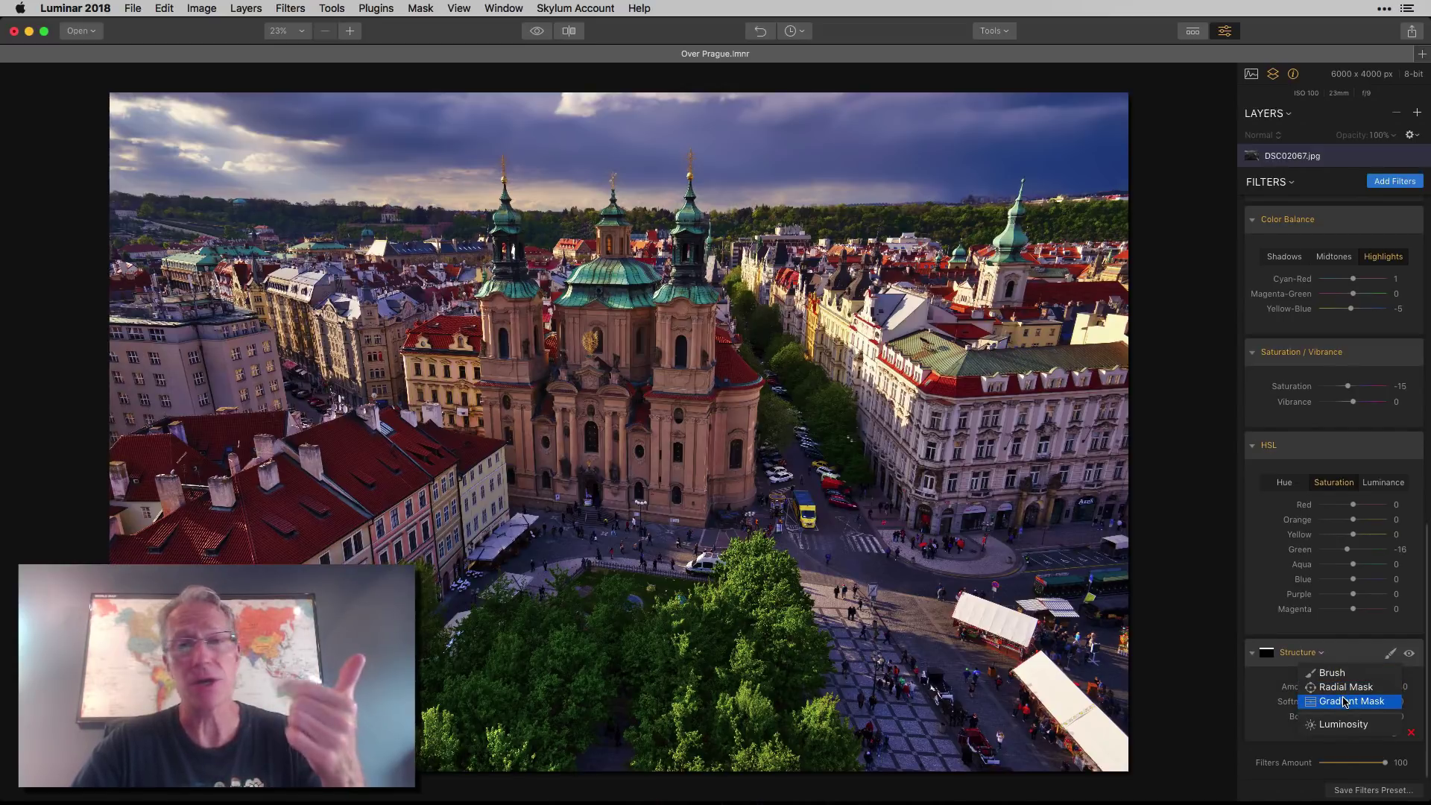
{"action": "left_click", "coordinate": [1349, 654]}
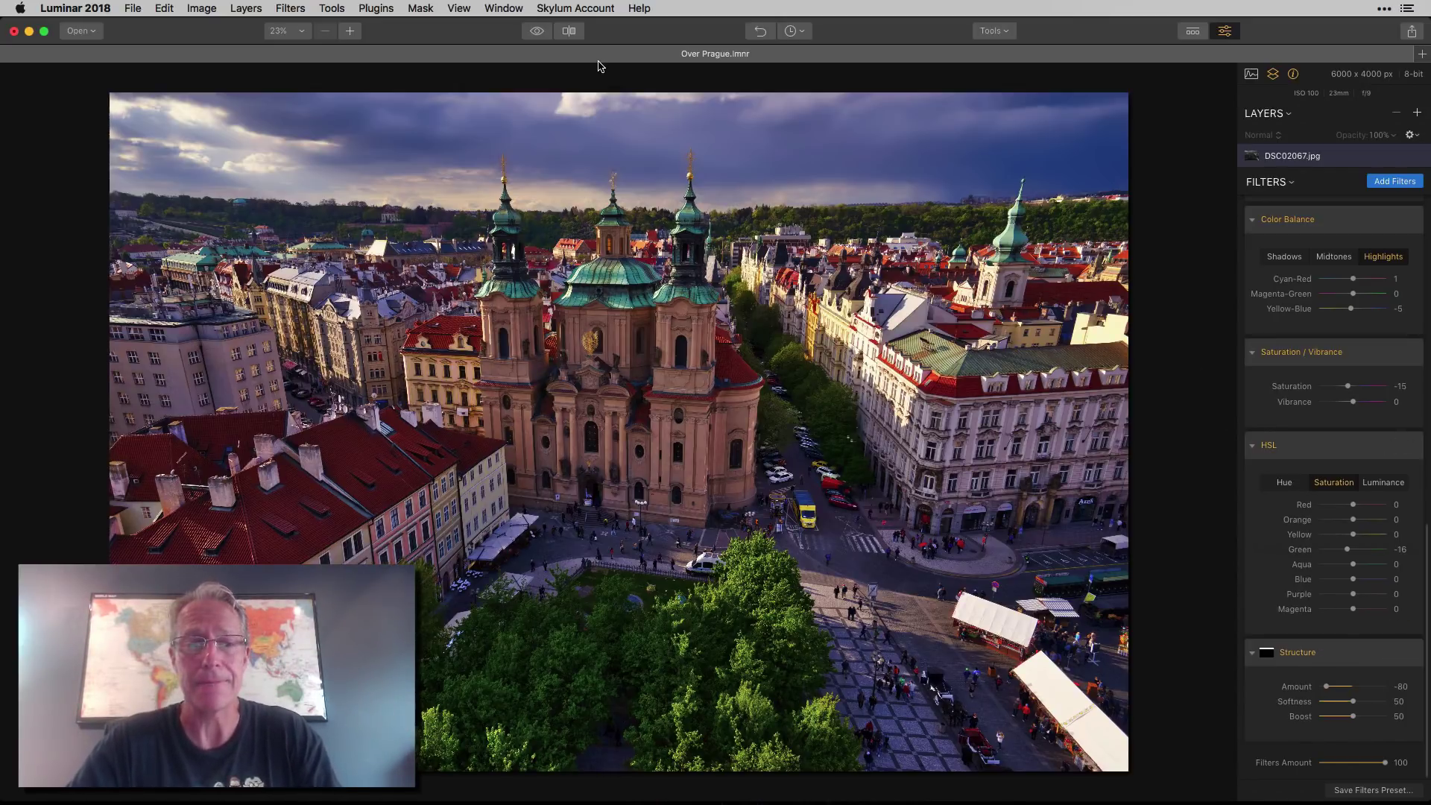
{"action": "scroll", "coordinate": [1312, 372], "scroll_direction": "up", "scroll_amount": 5}
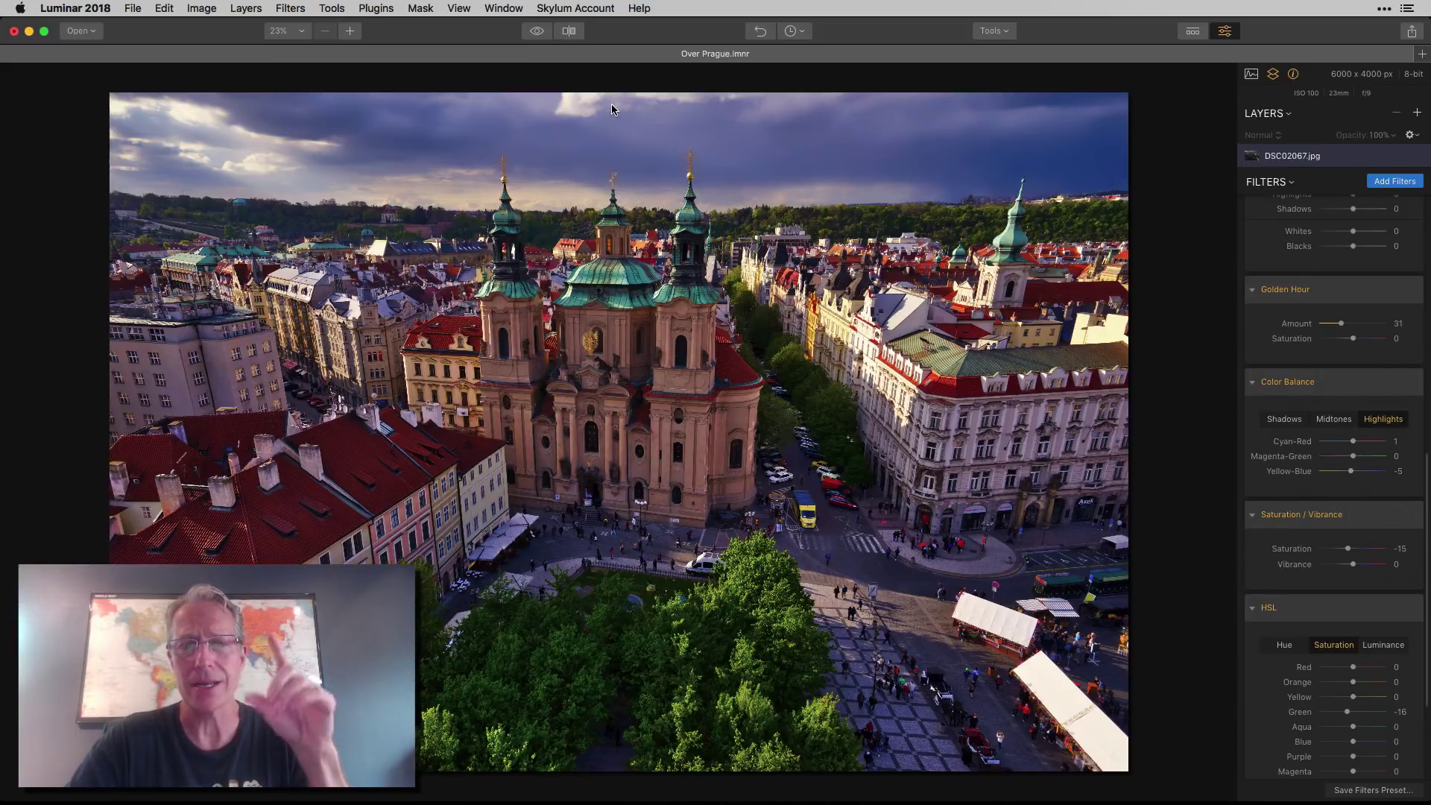
- Compare edit and original, sweep a before/after split across the photo, then turn the split off
{"action": "left_click", "coordinate": [536, 31]}
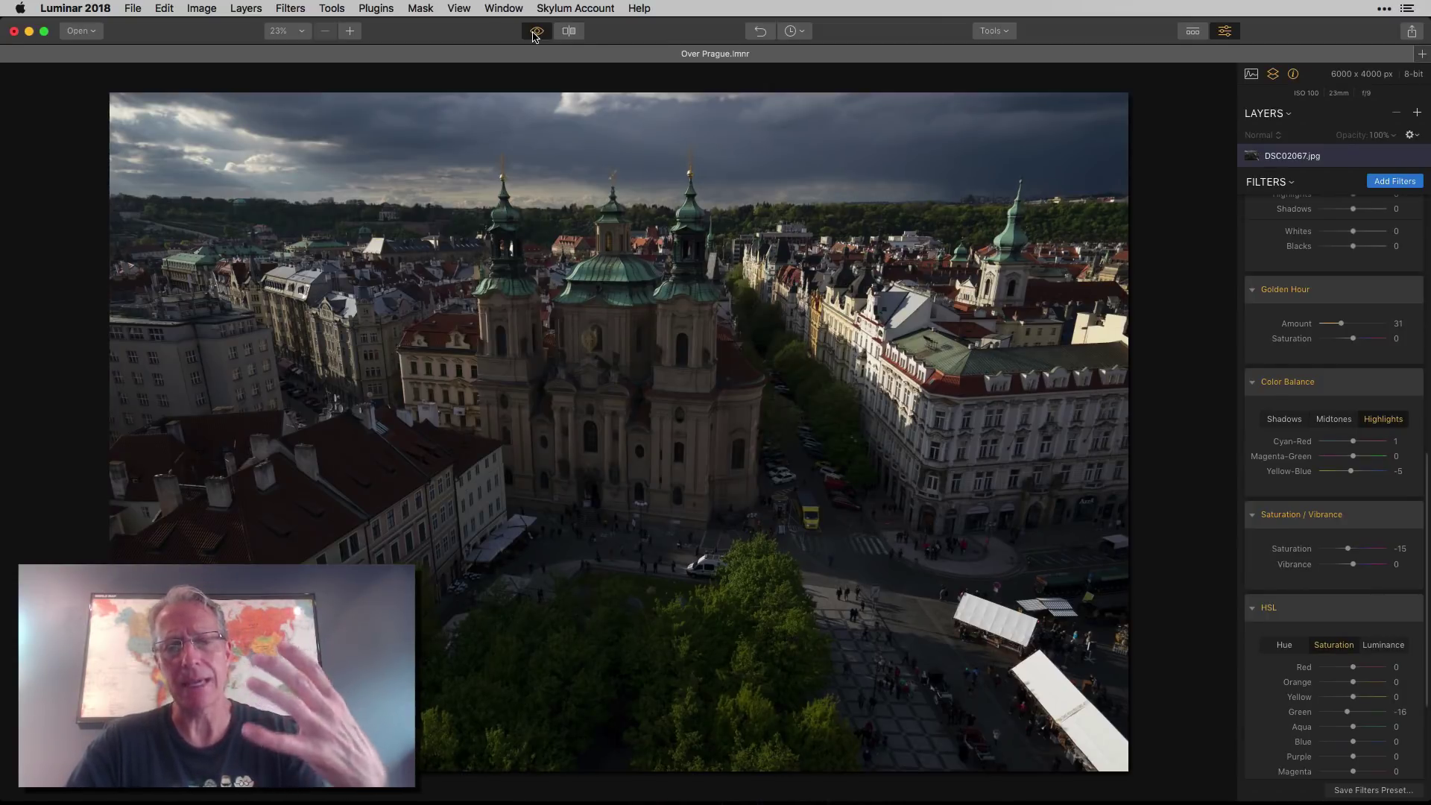
{"action": "left_click", "coordinate": [533, 35]}
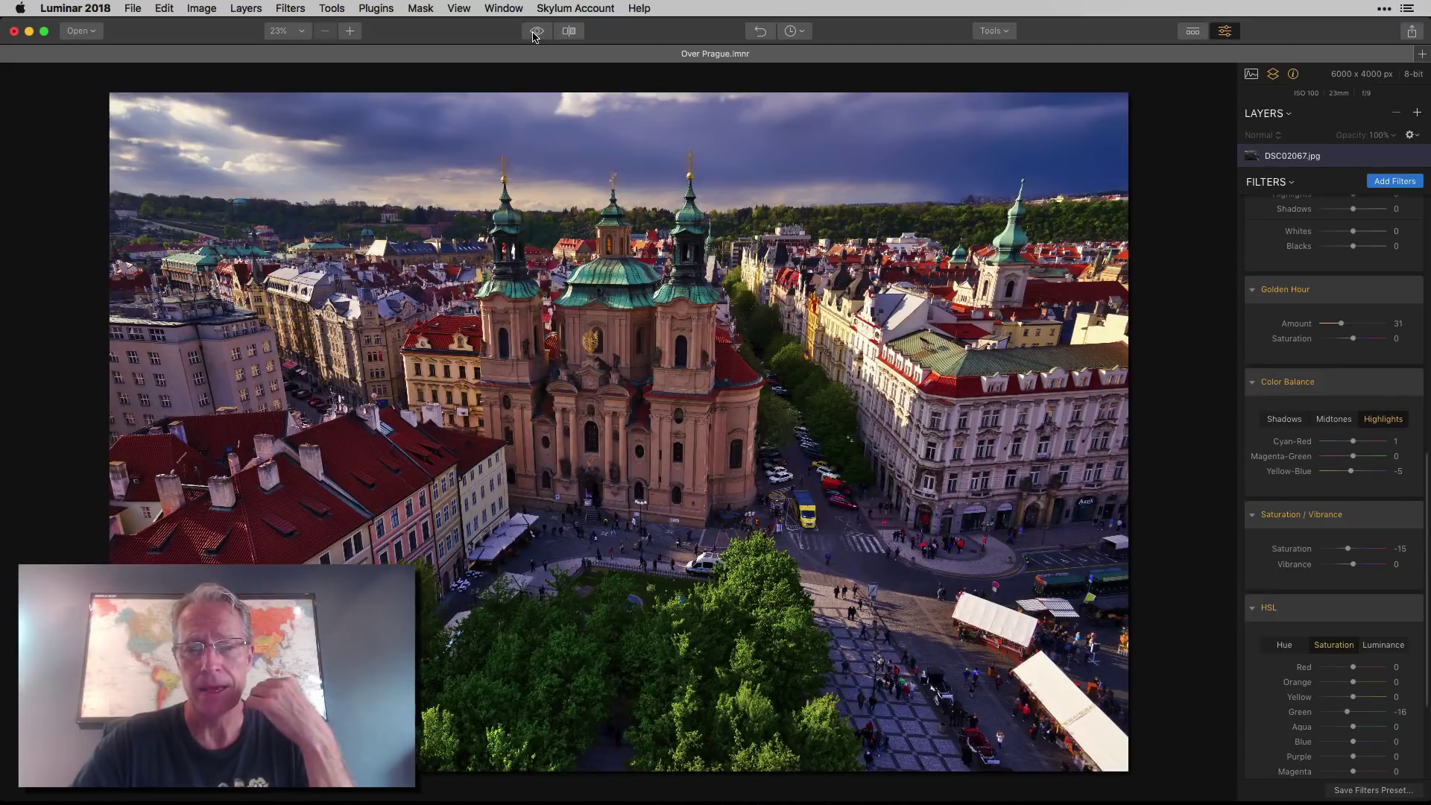
{"action": "left_click", "coordinate": [568, 30]}
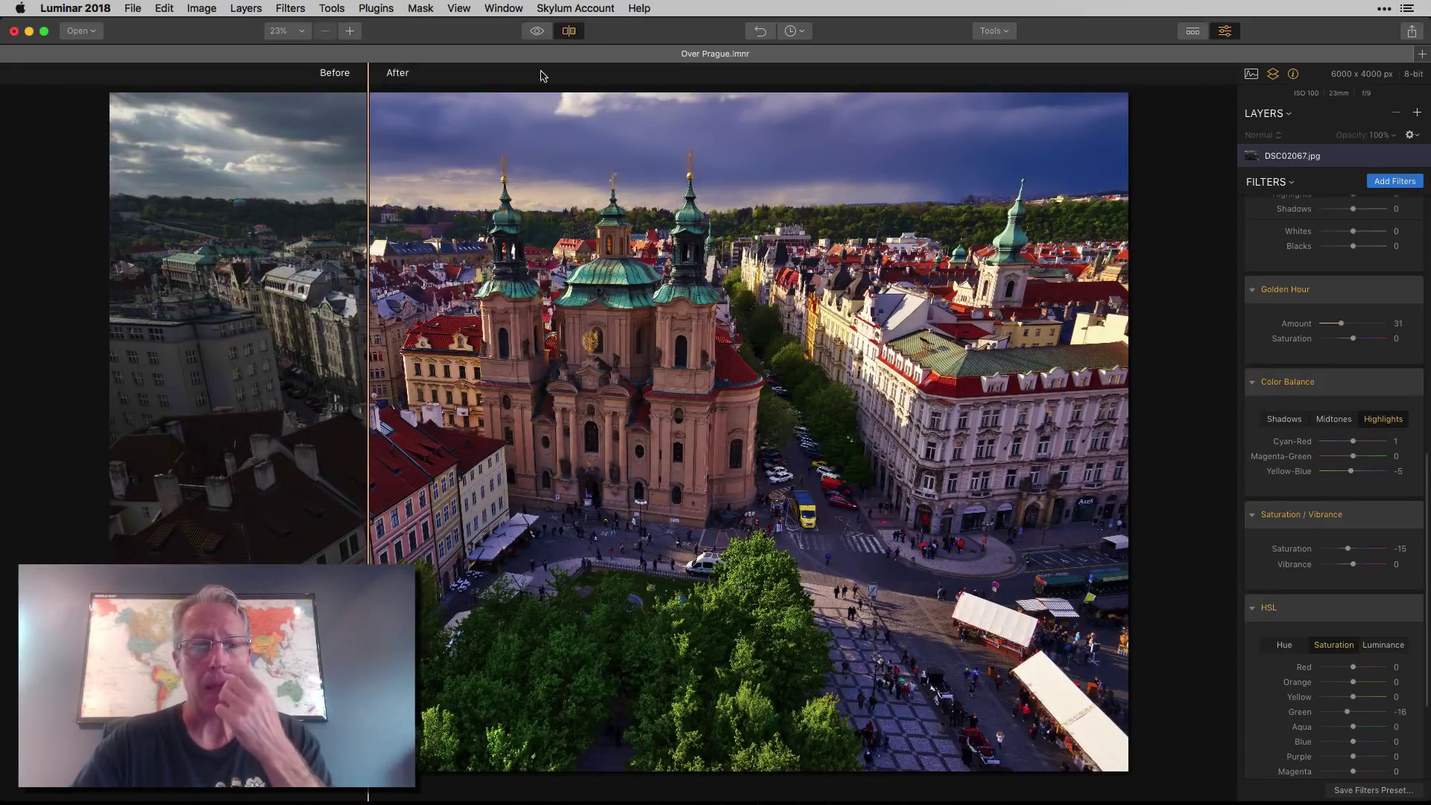
{"action": "left_click_drag", "start_coordinate": [365, 236], "coordinate": [403, 287]}
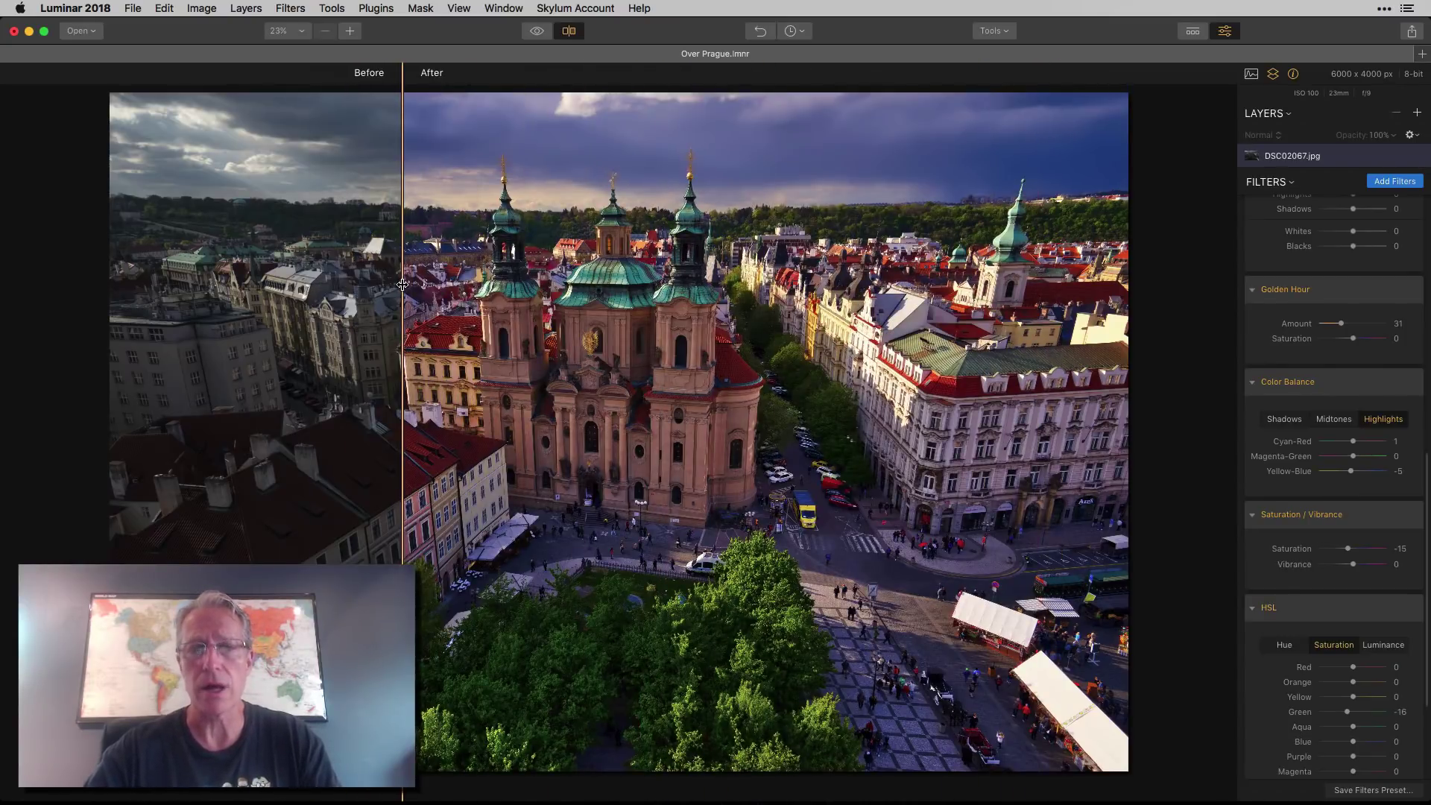
{"action": "left_click", "coordinate": [569, 30]}
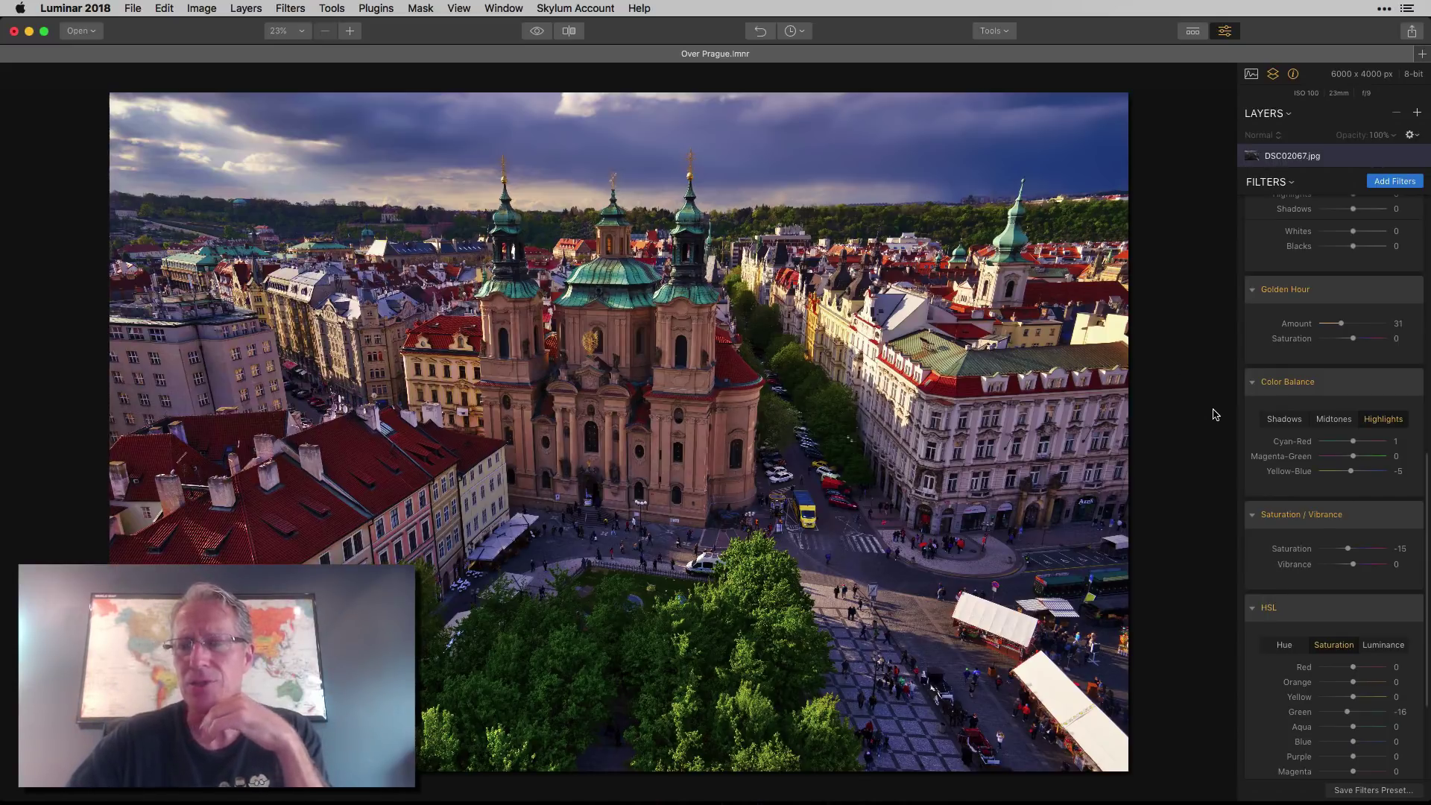
- Add a new Structure filter from the catalog and raise its Amount to 28
{"action": "left_click", "coordinate": [1386, 183]}
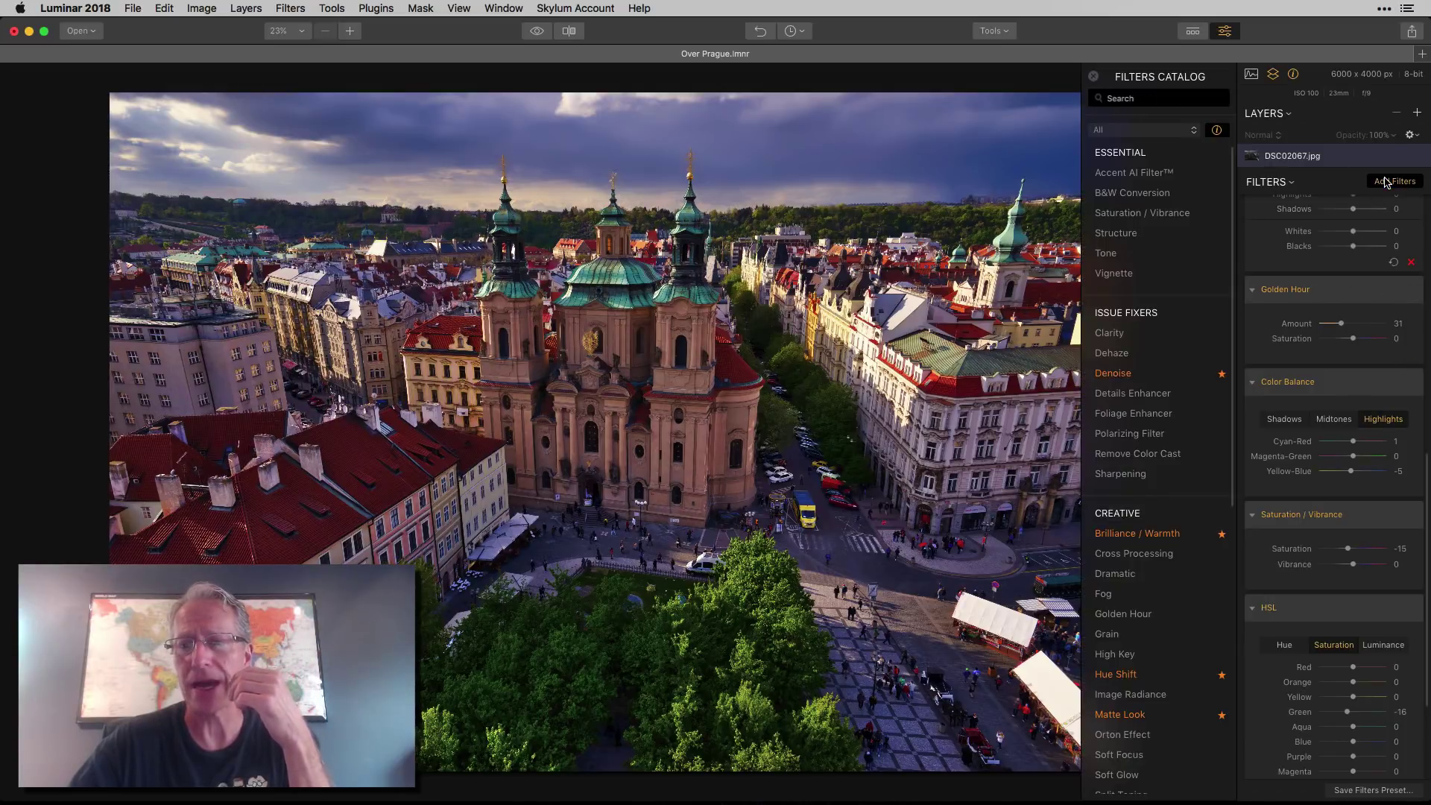
{"action": "left_click", "coordinate": [1139, 234]}
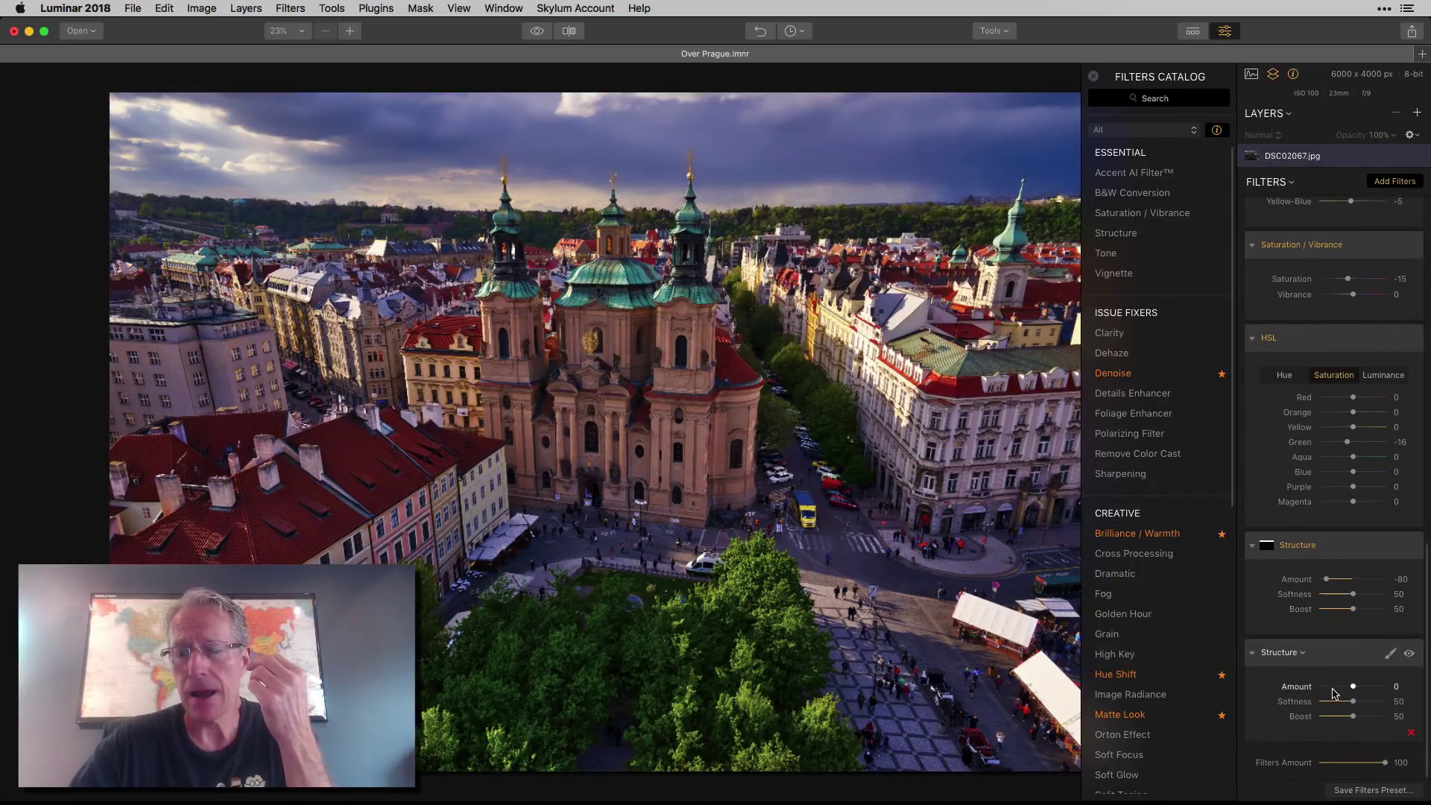
{"action": "left_click", "coordinate": [1093, 78]}
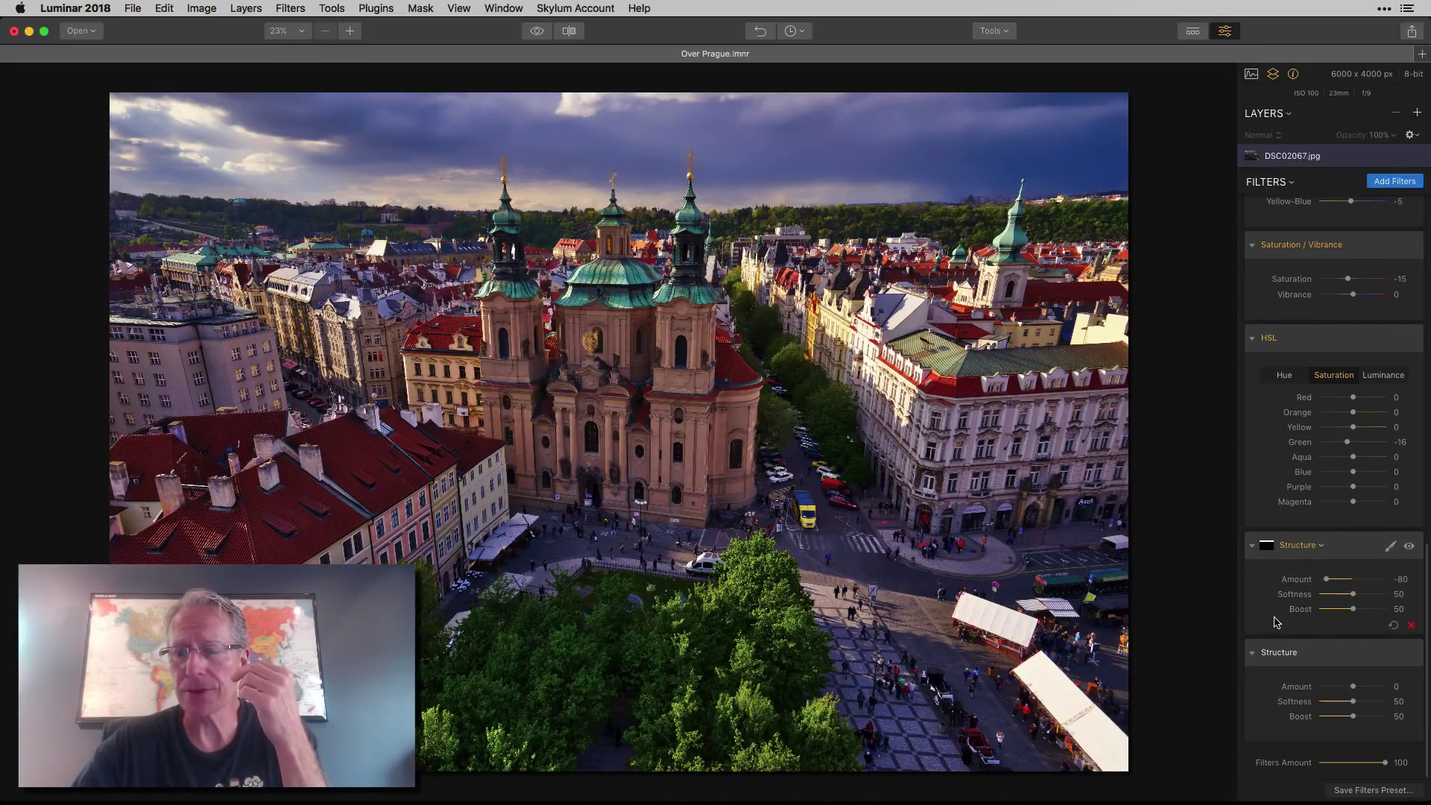
{"action": "left_click_drag", "start_coordinate": [1355, 689], "coordinate": [1360, 689]}
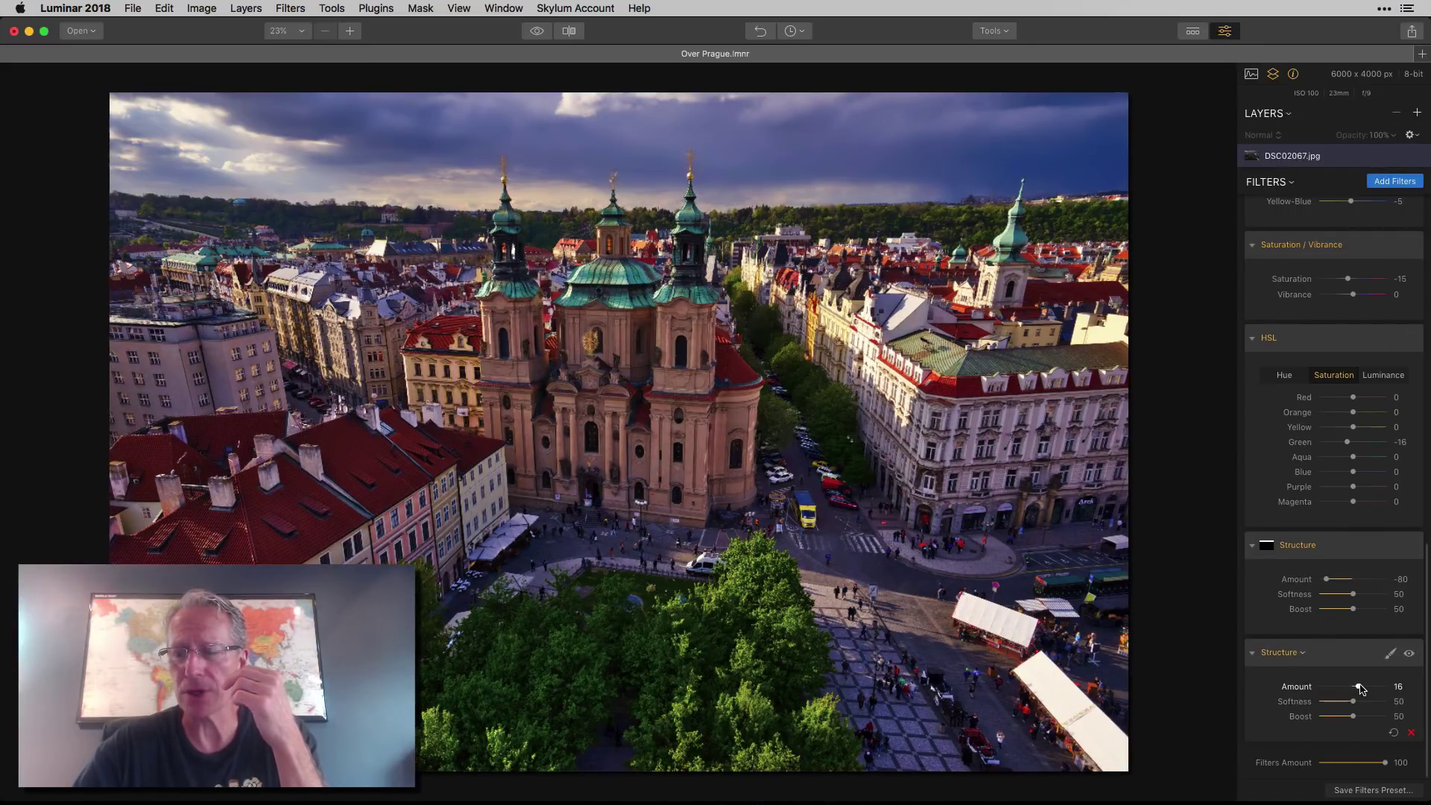
- Brush the new Structure onto the church and left rooftops with a size 148 brush
{"action": "left_click", "coordinate": [1390, 653]}
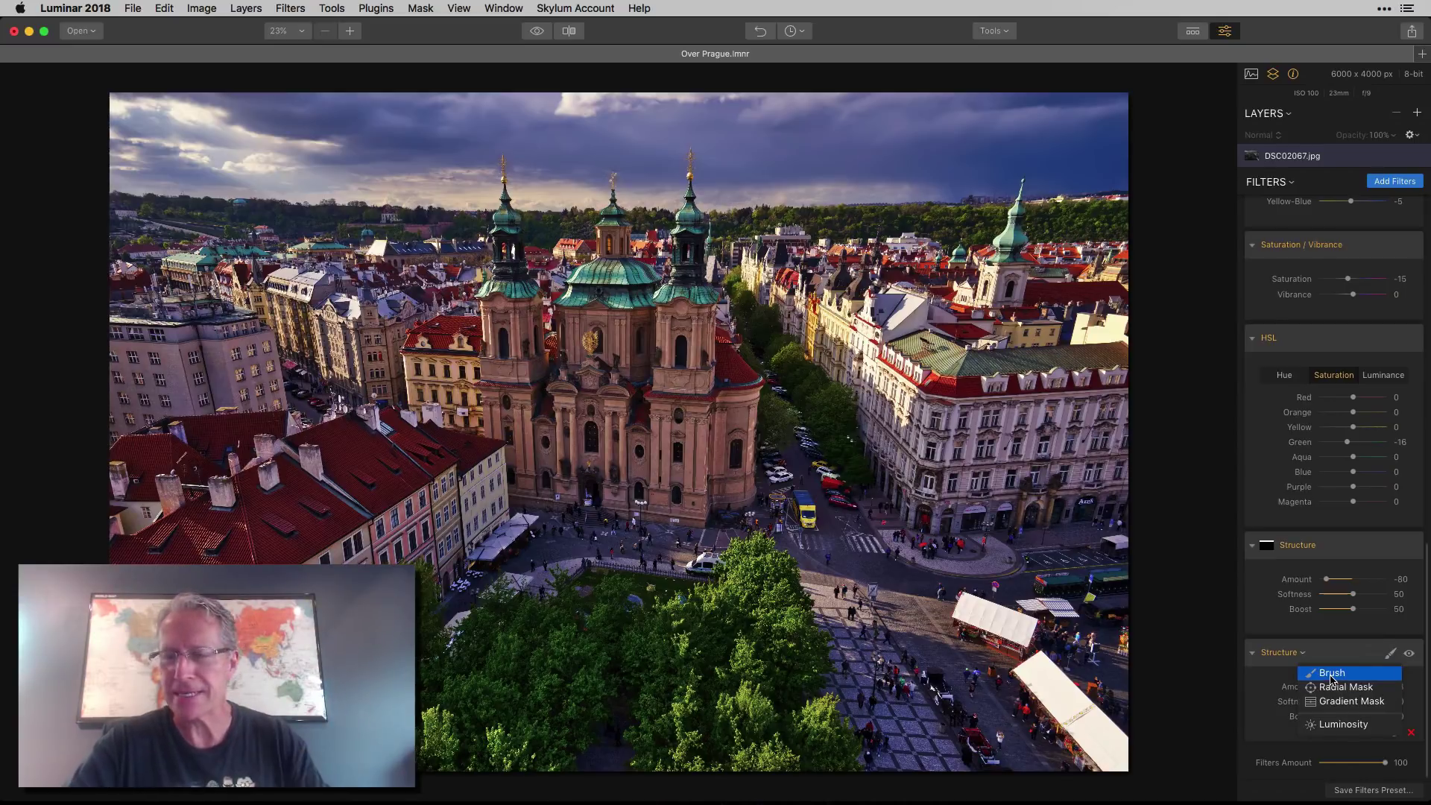
{"action": "left_click", "coordinate": [1332, 674]}
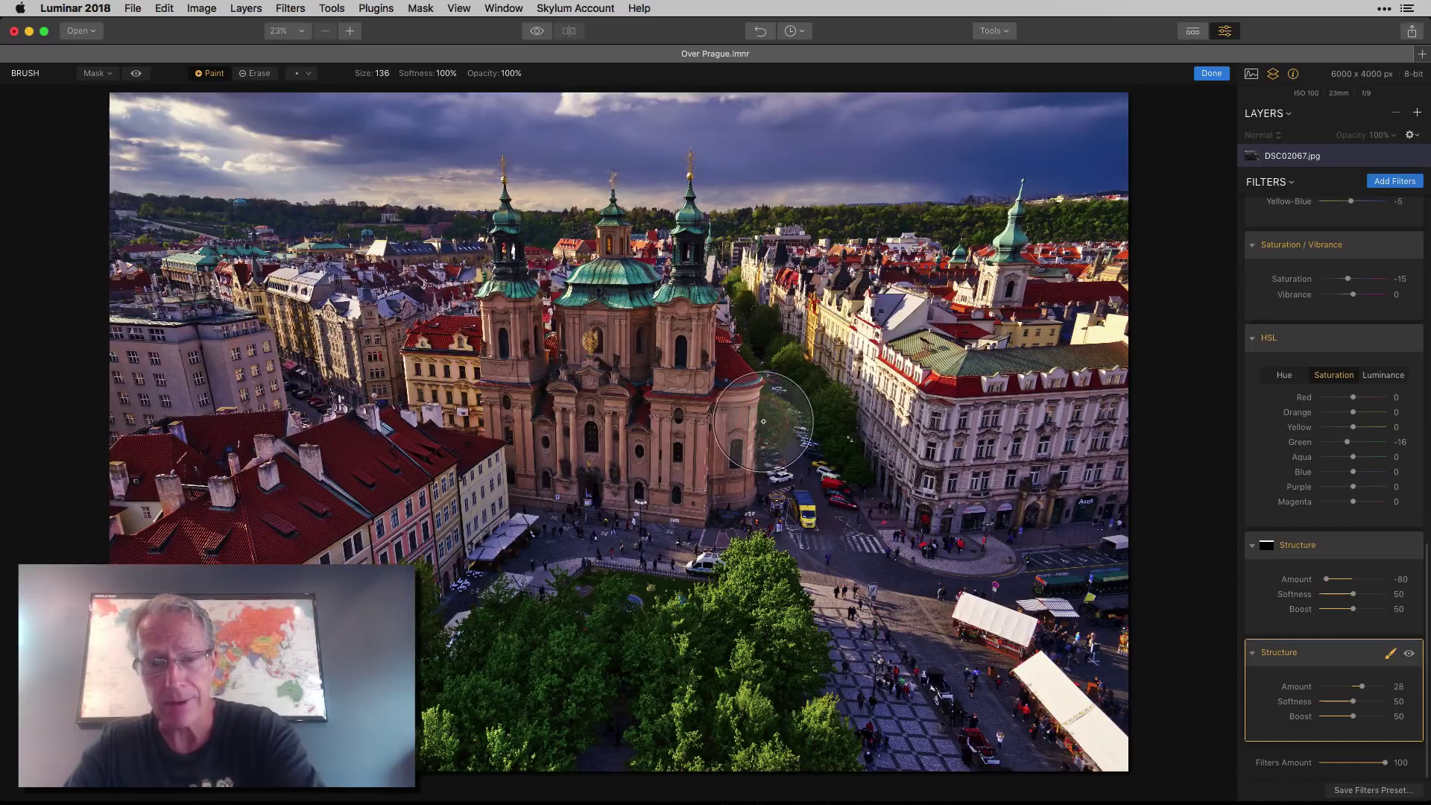
{"action": "key", "text": "bracketright"}
{"action": "key", "text": "bracketright"}
{"action": "key", "text": "bracketright"}
{"action": "key", "text": "bracketright"}
{"action": "mouse_move", "coordinate": [552, 301]}
{"action": "left_mouse_down"}
{"action": "mouse_move", "coordinate": [668, 400]}
{"action": "mouse_move", "coordinate": [651, 452]}
{"action": "mouse_move", "coordinate": [495, 404]}
{"action": "mouse_move", "coordinate": [336, 535]}
{"action": "mouse_move", "coordinate": [248, 523]}
{"action": "mouse_move", "coordinate": [248, 481]}
{"action": "mouse_move", "coordinate": [484, 452]}
{"action": "mouse_move", "coordinate": [579, 335]}
{"action": "mouse_move", "coordinate": [676, 383]}
{"action": "mouse_move", "coordinate": [802, 378]}
{"action": "mouse_move", "coordinate": [983, 302]}
{"action": "mouse_move", "coordinate": [954, 433]}
{"action": "mouse_move", "coordinate": [1043, 447]}
{"action": "mouse_move", "coordinate": [1044, 350]}
{"action": "mouse_move", "coordinate": [1027, 501]}
{"action": "mouse_move", "coordinate": [944, 657]}
{"action": "mouse_move", "coordinate": [1058, 584]}
{"action": "mouse_move", "coordinate": [994, 423]}
{"action": "mouse_move", "coordinate": [855, 302]}
{"action": "mouse_move", "coordinate": [983, 346]}
{"action": "mouse_move", "coordinate": [664, 409]}
{"action": "mouse_move", "coordinate": [589, 358]}
{"action": "left_mouse_up"}
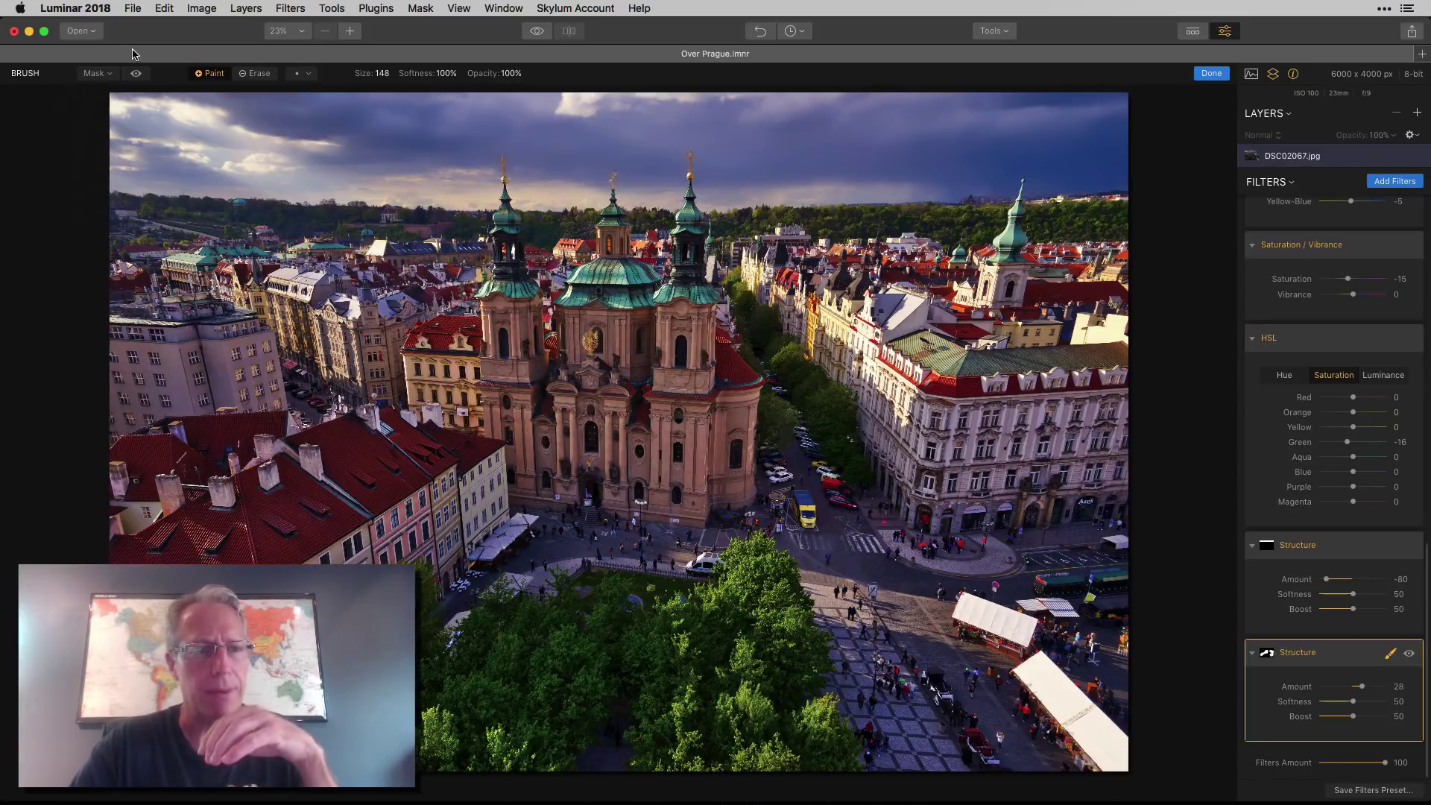
- With the red overlay shown, paint the mask over buildings left of the church and the lower-right street
{"action": "left_click", "coordinate": [135, 73]}
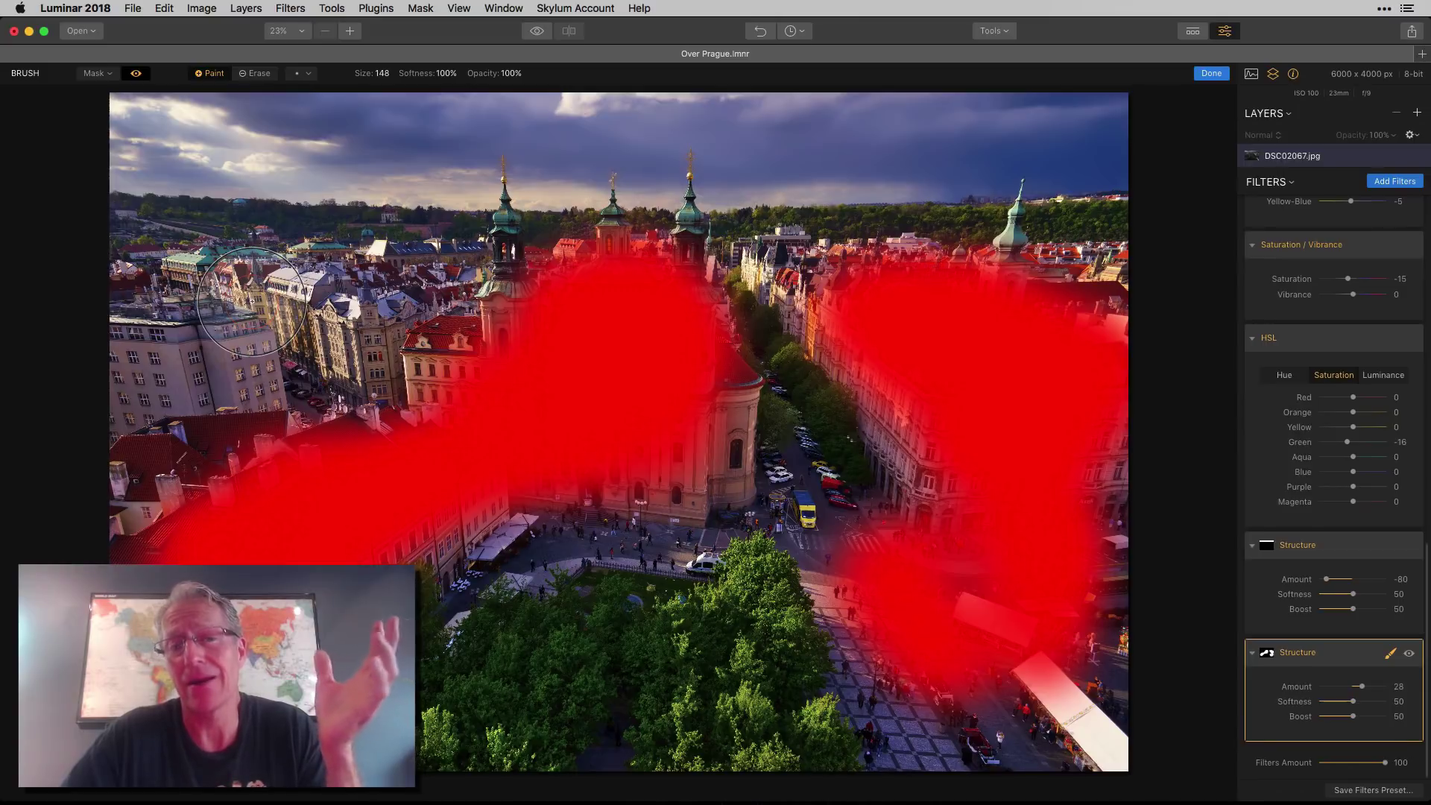
{"action": "mouse_move", "coordinate": [468, 331]}
{"action": "left_mouse_down"}
{"action": "mouse_move", "coordinate": [447, 373]}
{"action": "mouse_move", "coordinate": [517, 303]}
{"action": "mouse_move", "coordinate": [696, 361]}
{"action": "mouse_move", "coordinate": [590, 490]}
{"action": "mouse_move", "coordinate": [447, 514]}
{"action": "left_mouse_up"}
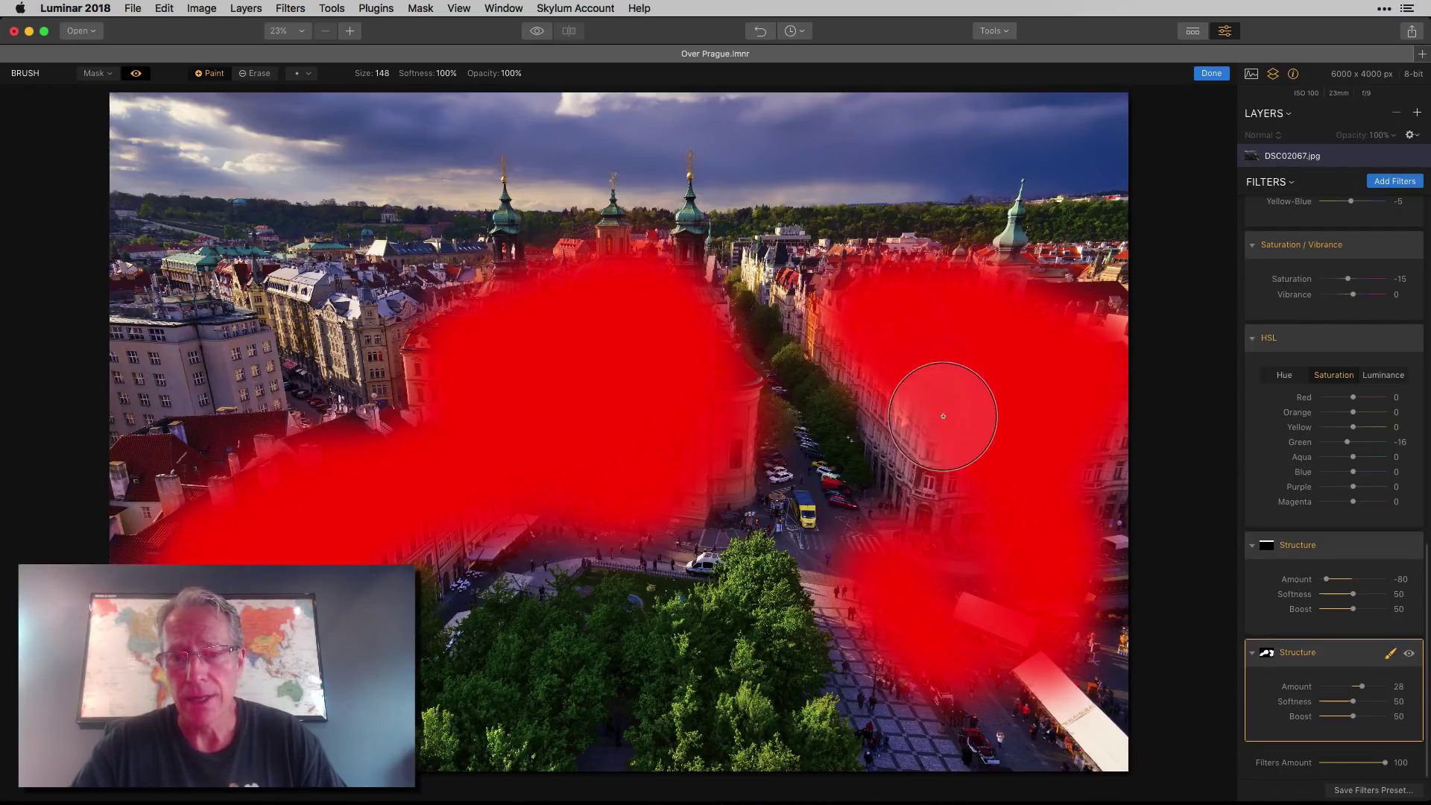
{"action": "mouse_move", "coordinate": [1126, 499]}
{"action": "left_mouse_down"}
{"action": "mouse_move", "coordinate": [984, 597]}
{"action": "mouse_move", "coordinate": [1016, 750]}
{"action": "mouse_move", "coordinate": [936, 670]}
{"action": "mouse_move", "coordinate": [1099, 673]}
{"action": "mouse_move", "coordinate": [1006, 671]}
{"action": "mouse_move", "coordinate": [968, 489]}
{"action": "mouse_move", "coordinate": [1086, 281]}
{"action": "mouse_move", "coordinate": [963, 331]}
{"action": "left_mouse_up"}
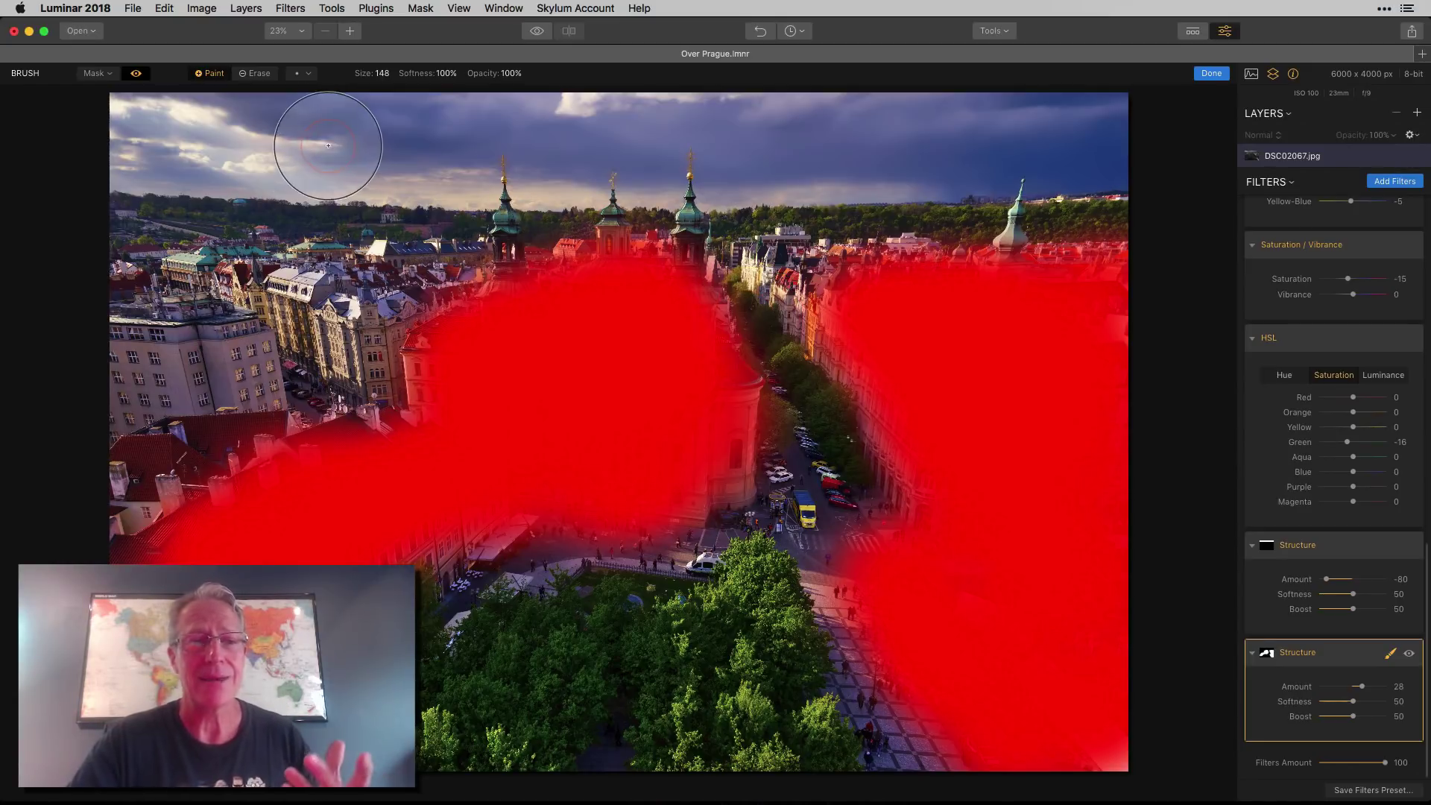
{"action": "left_click", "coordinate": [134, 74]}
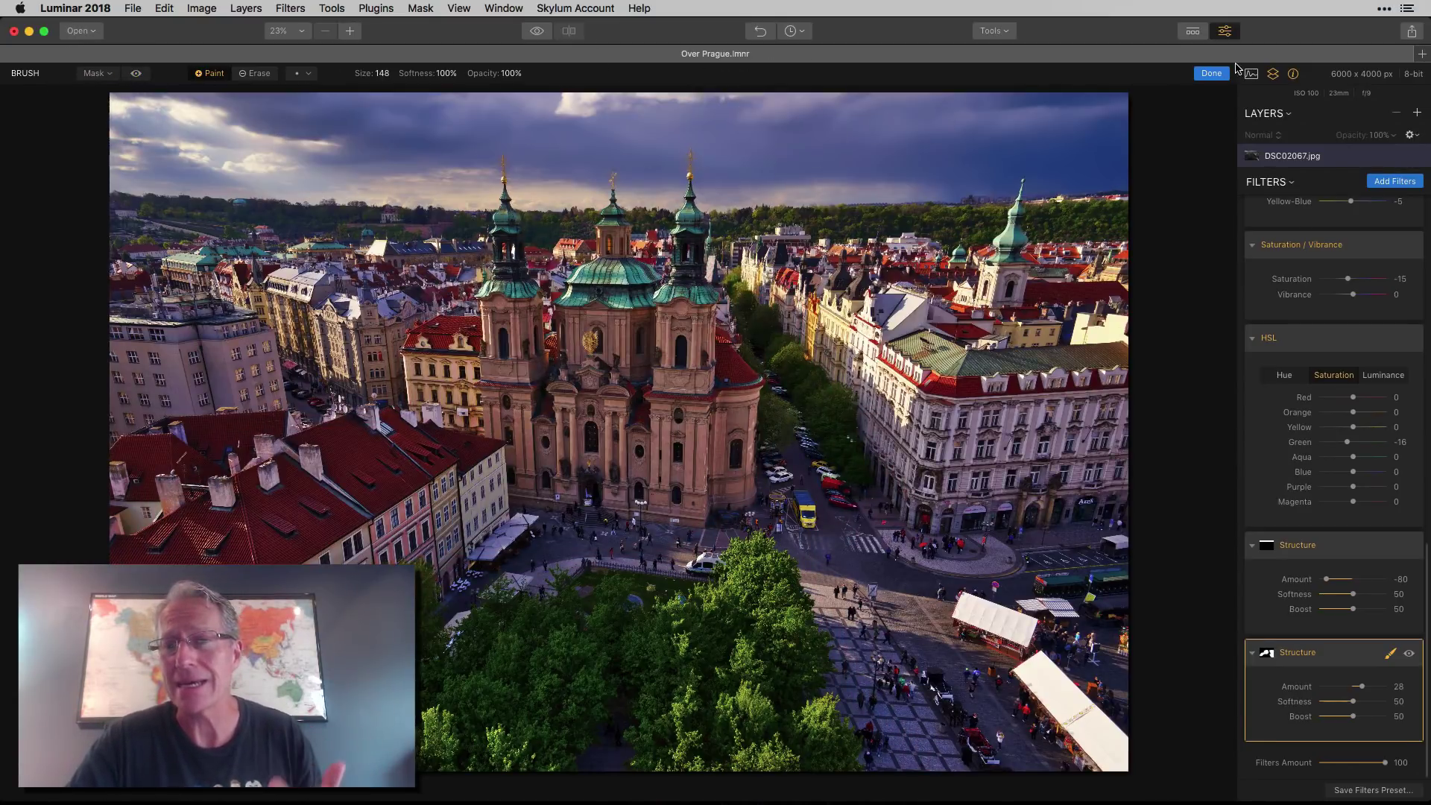
- Finish the brushed Structure mask so the Amount 28 effect stays on the painted buildings
{"action": "left_click", "coordinate": [1212, 73]}
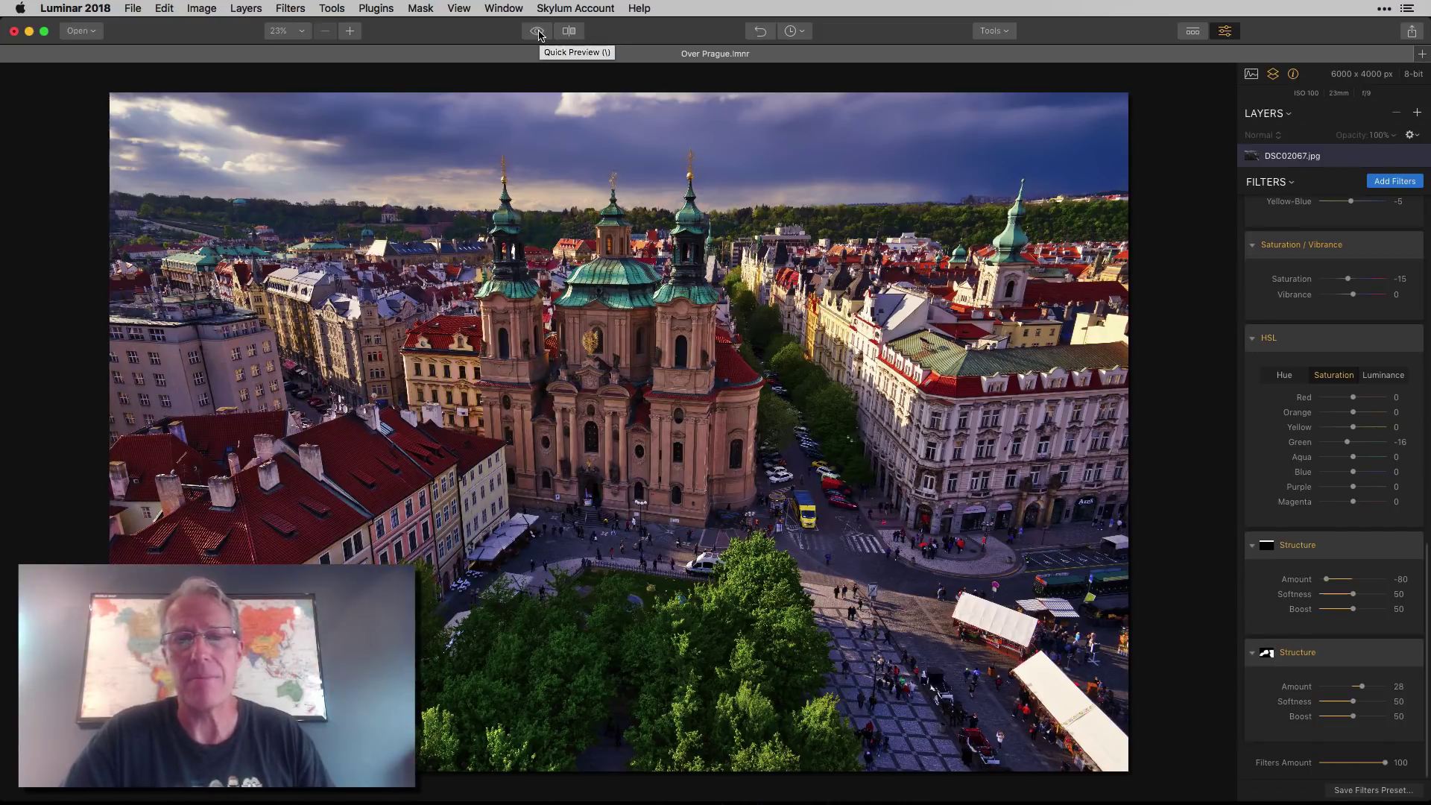
{"action": "left_click", "coordinate": [537, 31]}
{"action": "left_click", "coordinate": [538, 31]}
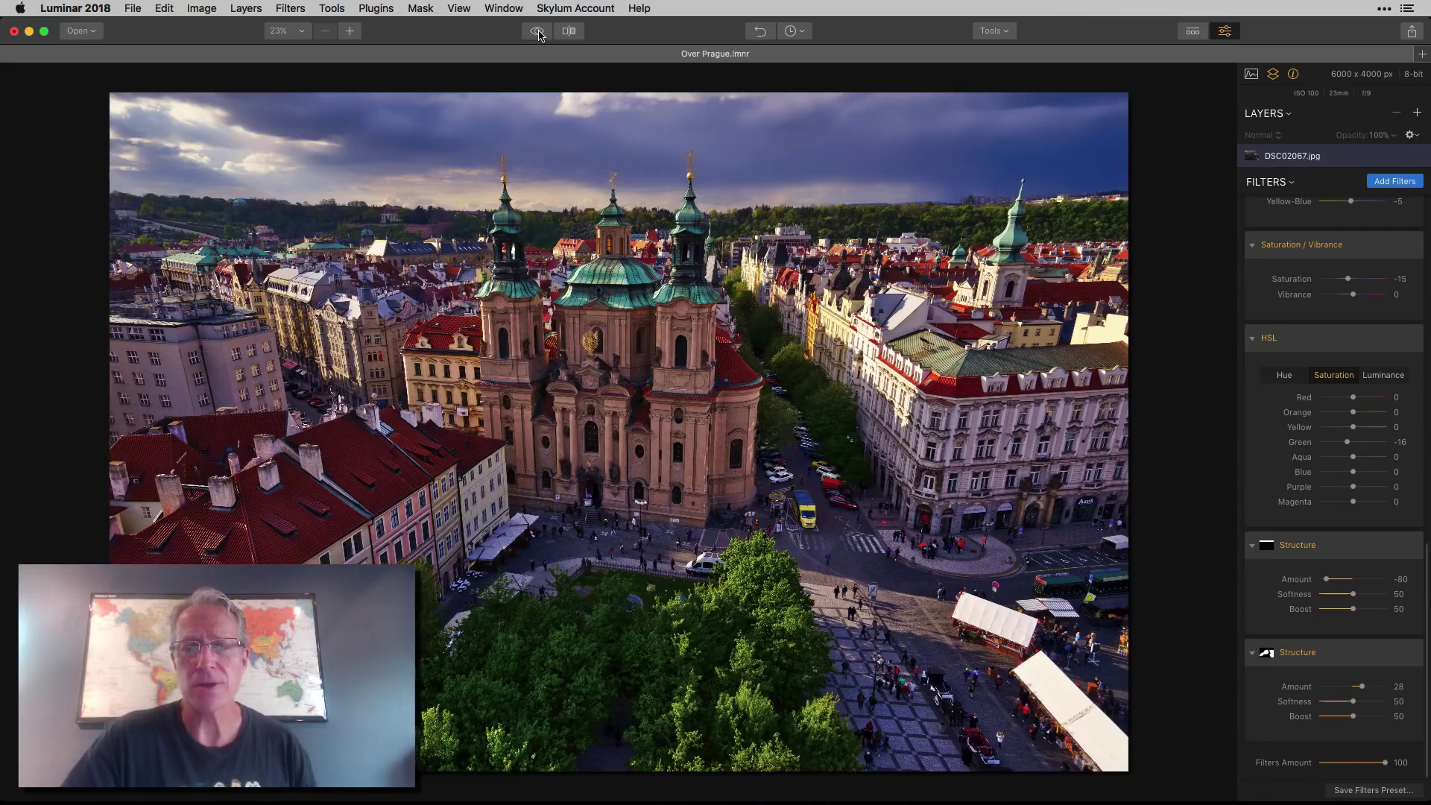
{"action": "left_click", "coordinate": [1409, 655]}
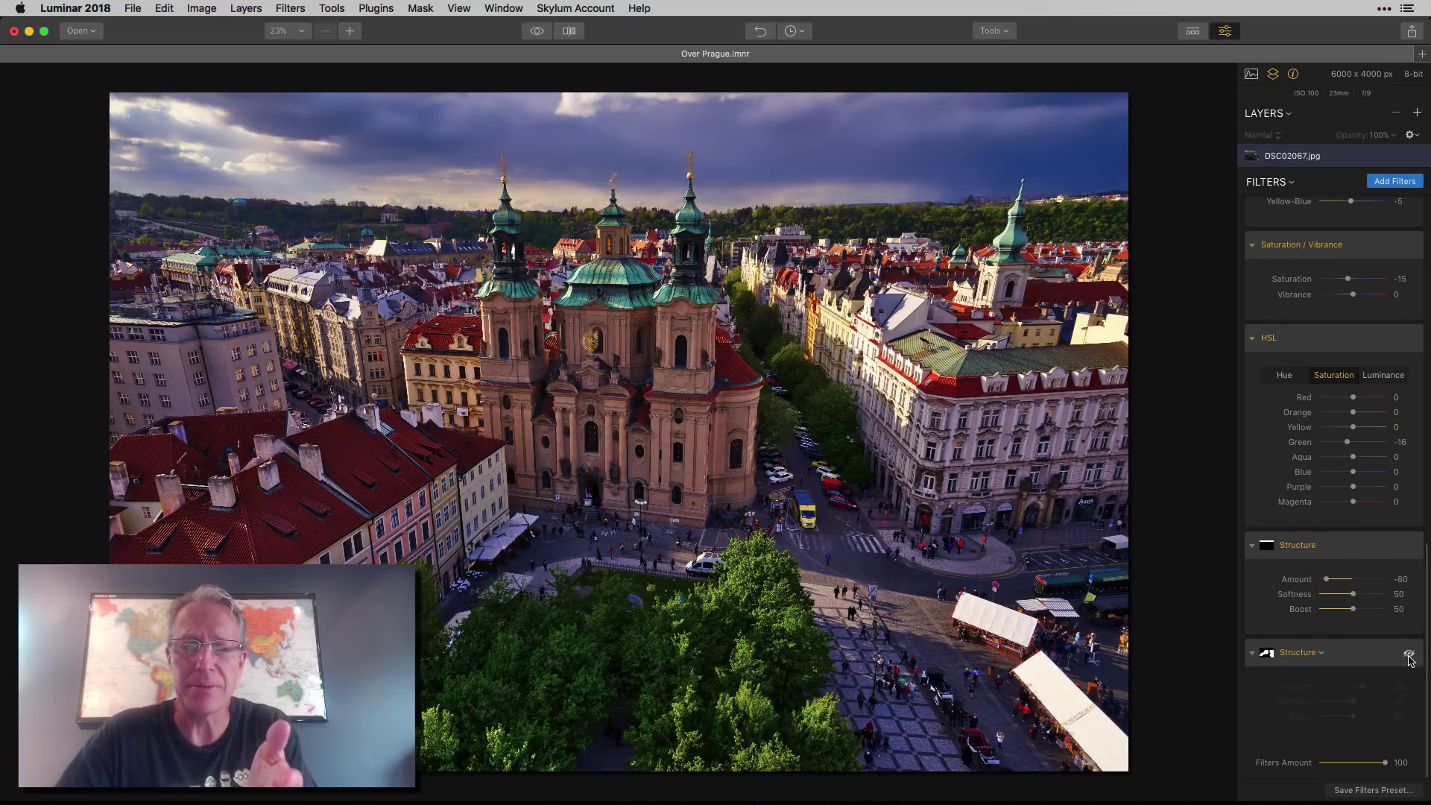
{"action": "left_click", "coordinate": [1410, 655]}
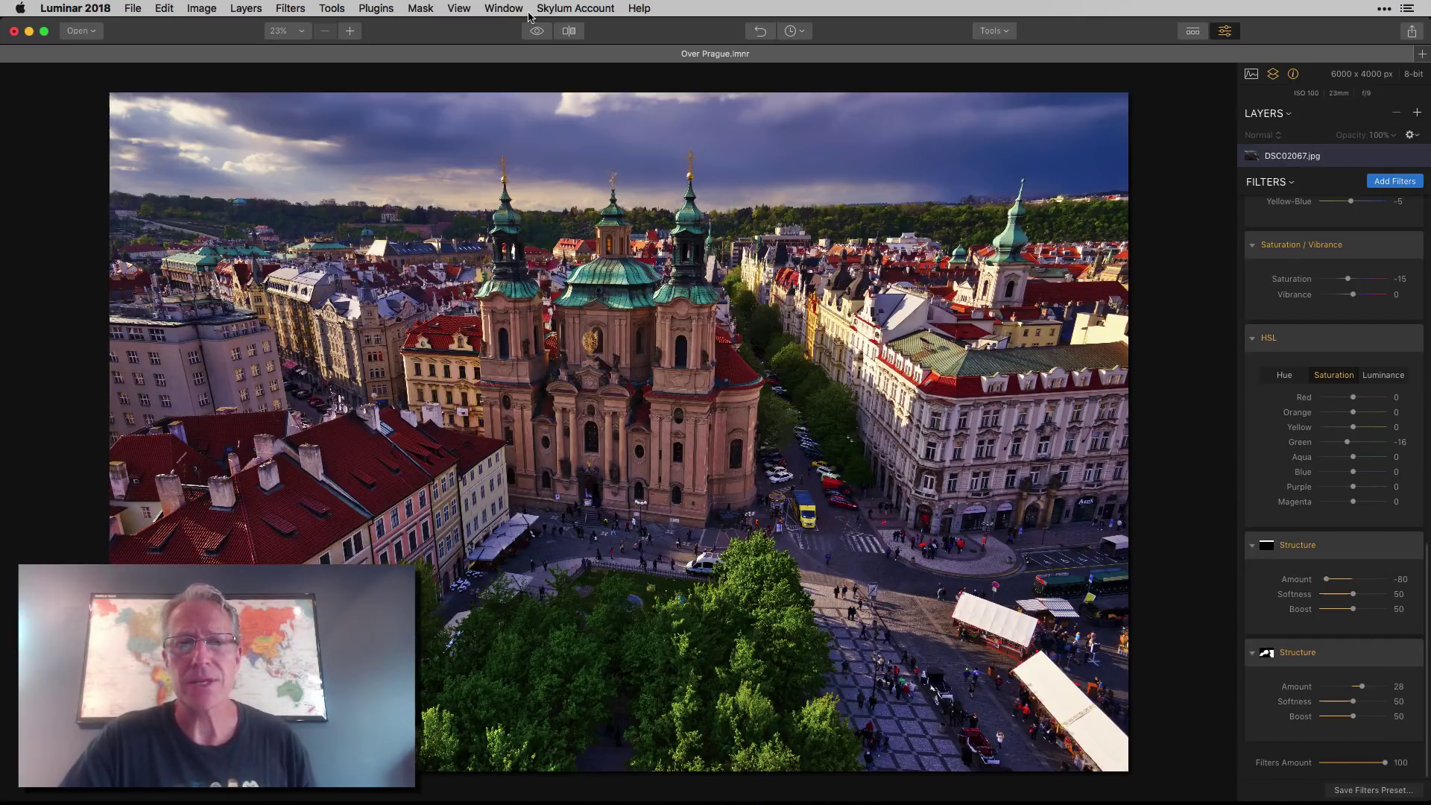
{"action": "left_click", "coordinate": [537, 35]}
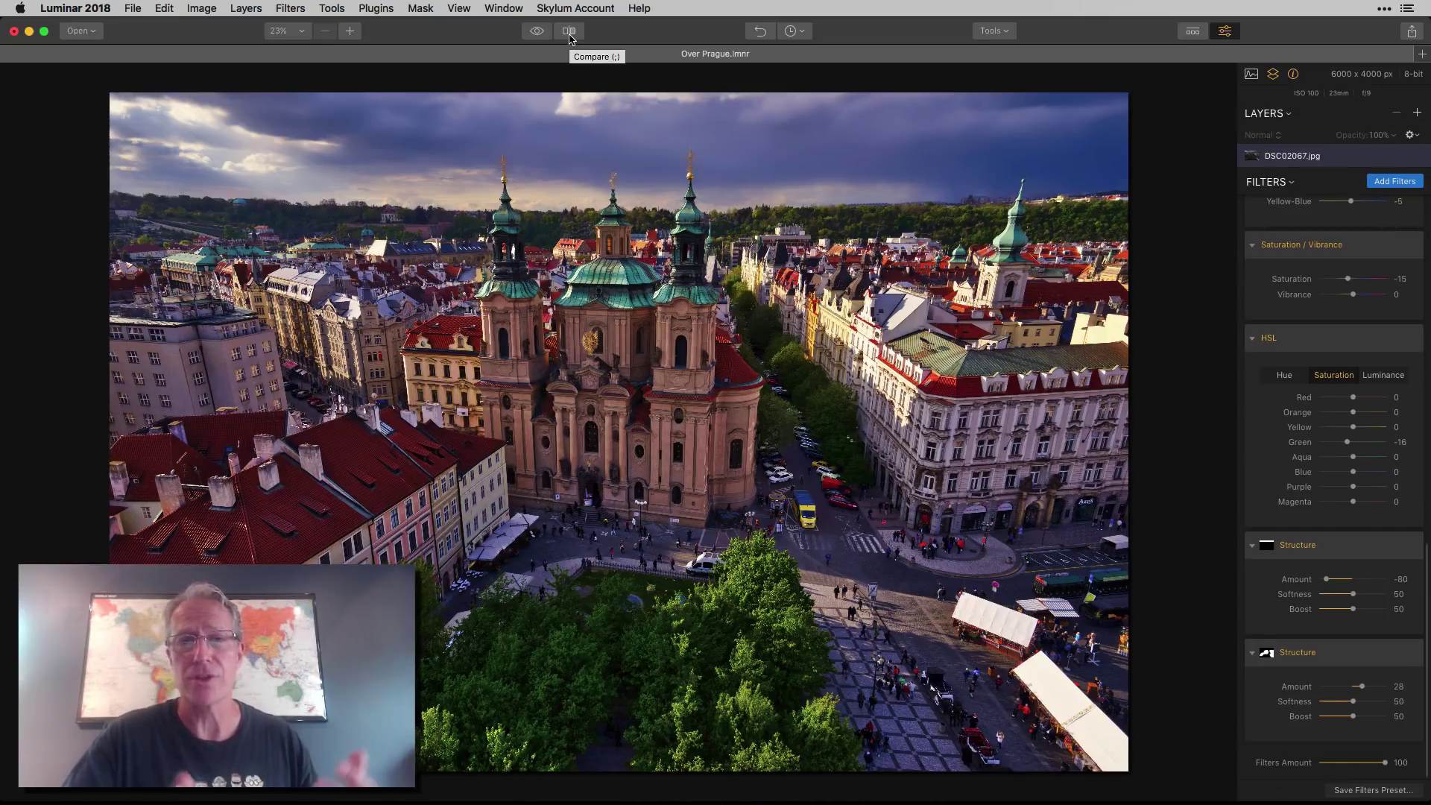
{"action": "left_click", "coordinate": [569, 33]}
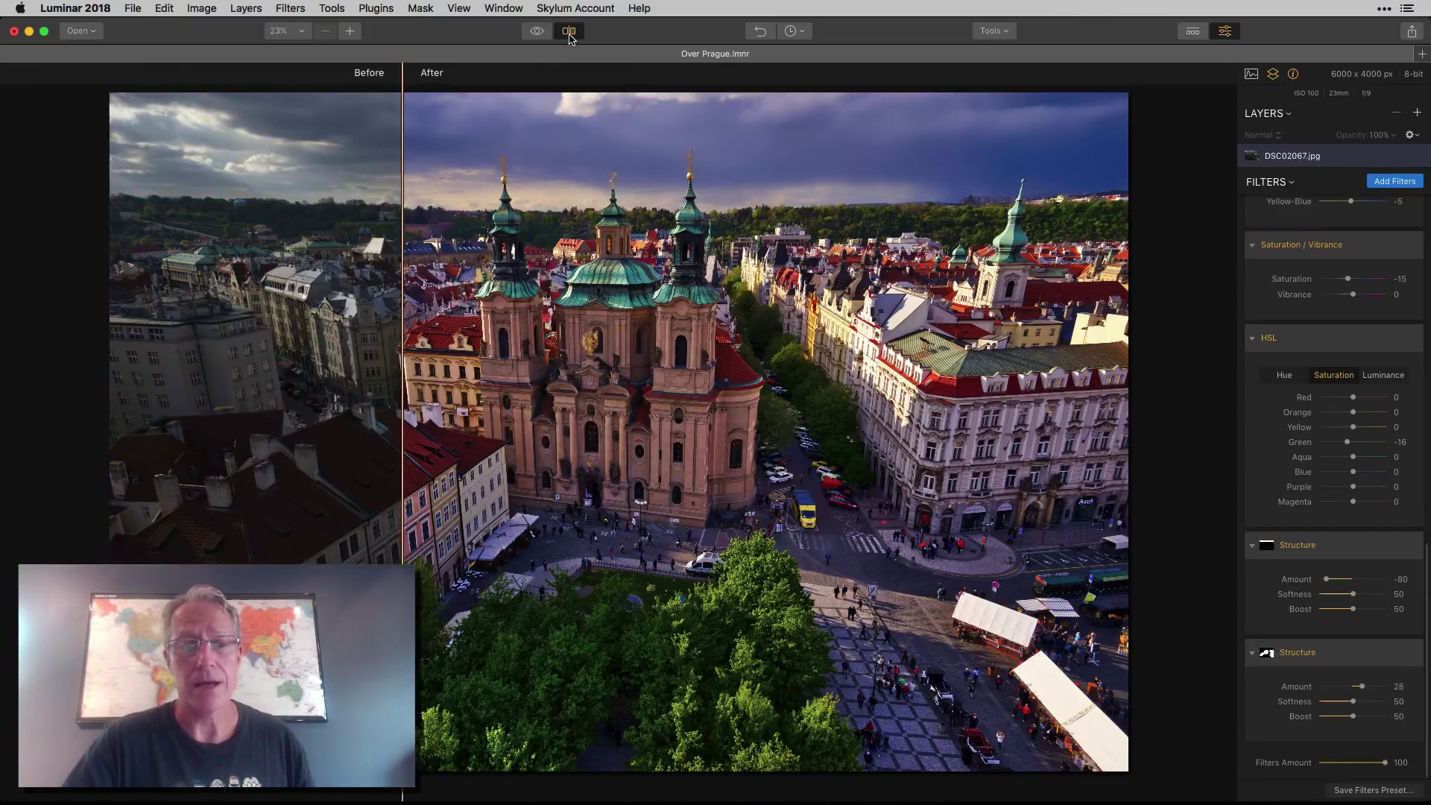
{"action": "left_click_drag", "start_coordinate": [501, 215], "coordinate": [512, 127]}
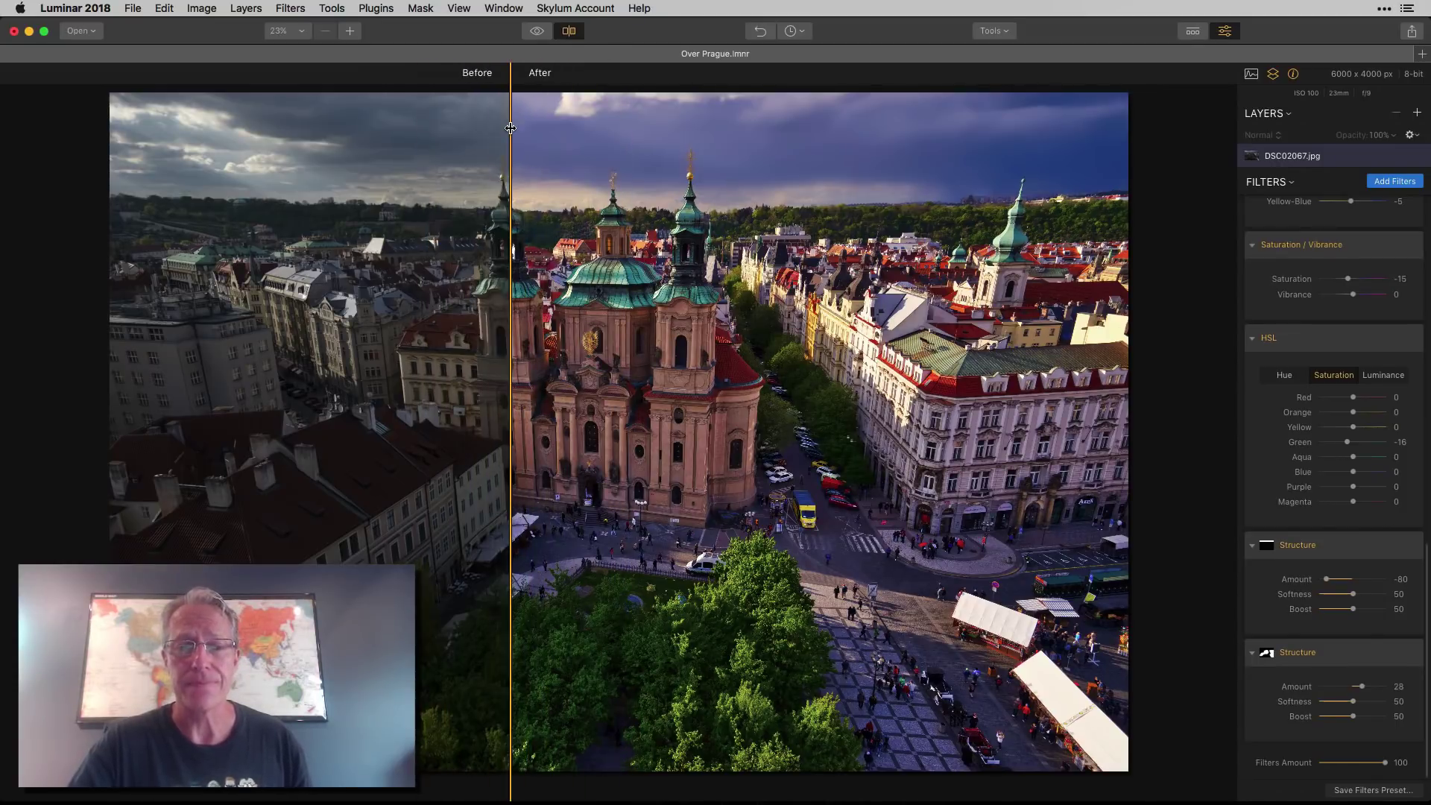
{"action": "left_click", "coordinate": [569, 32]}
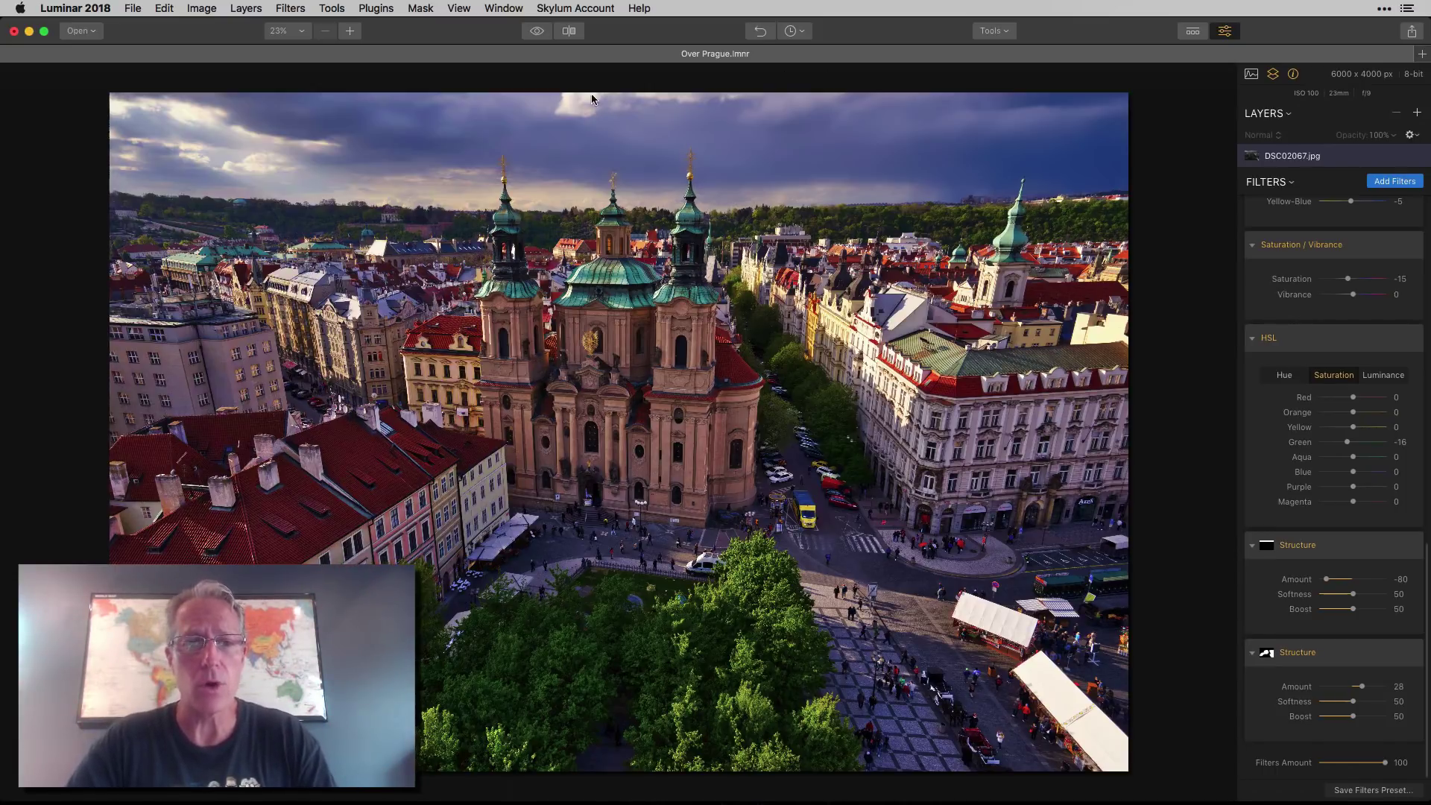
{"action": "left_click", "coordinate": [536, 32]}
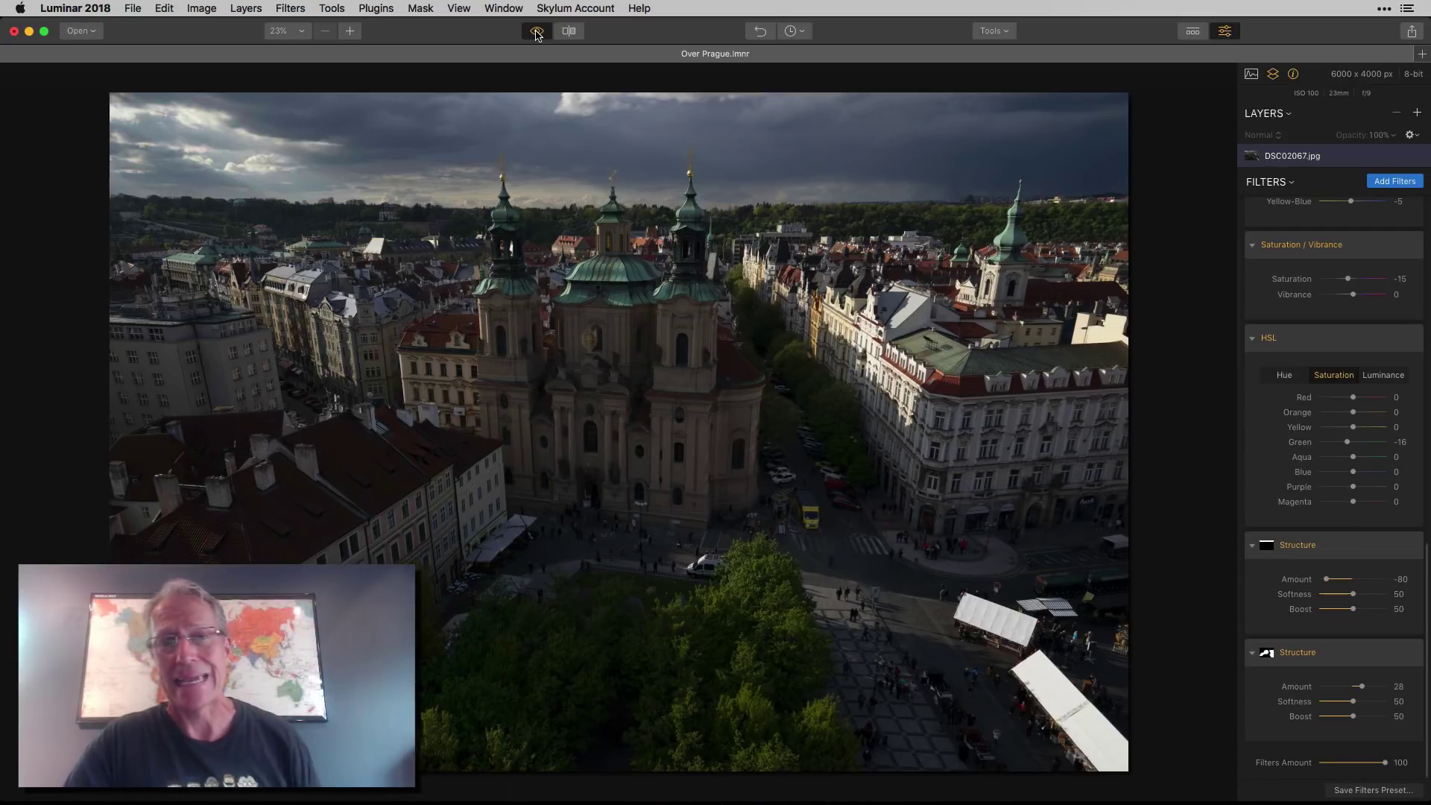
{"action": "left_click", "coordinate": [536, 33]}
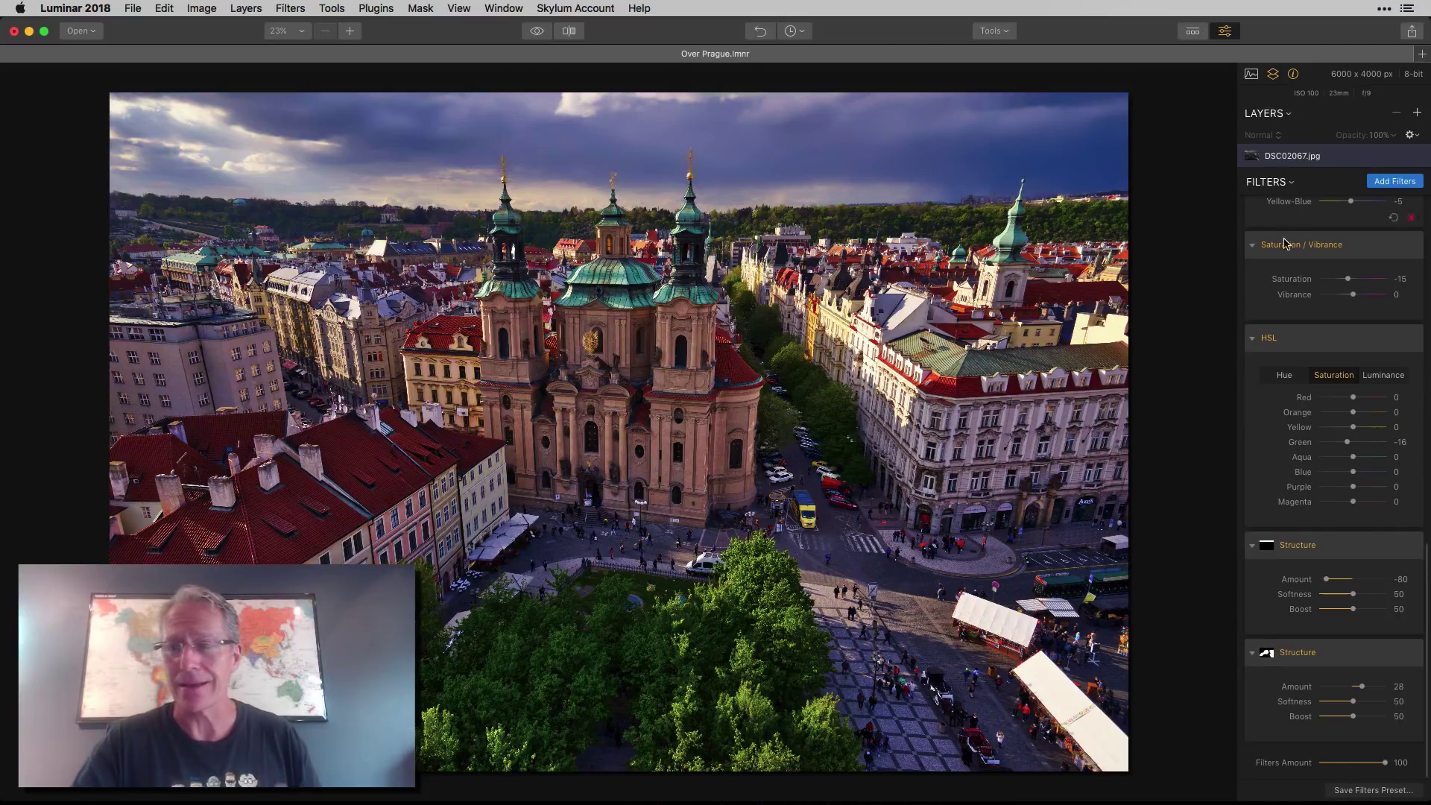
- Lower Saturation in the Saturation / Vibrance filter from -15 to -18
{"action": "left_click_drag", "start_coordinate": [1348, 279], "coordinate": [1348, 279]}
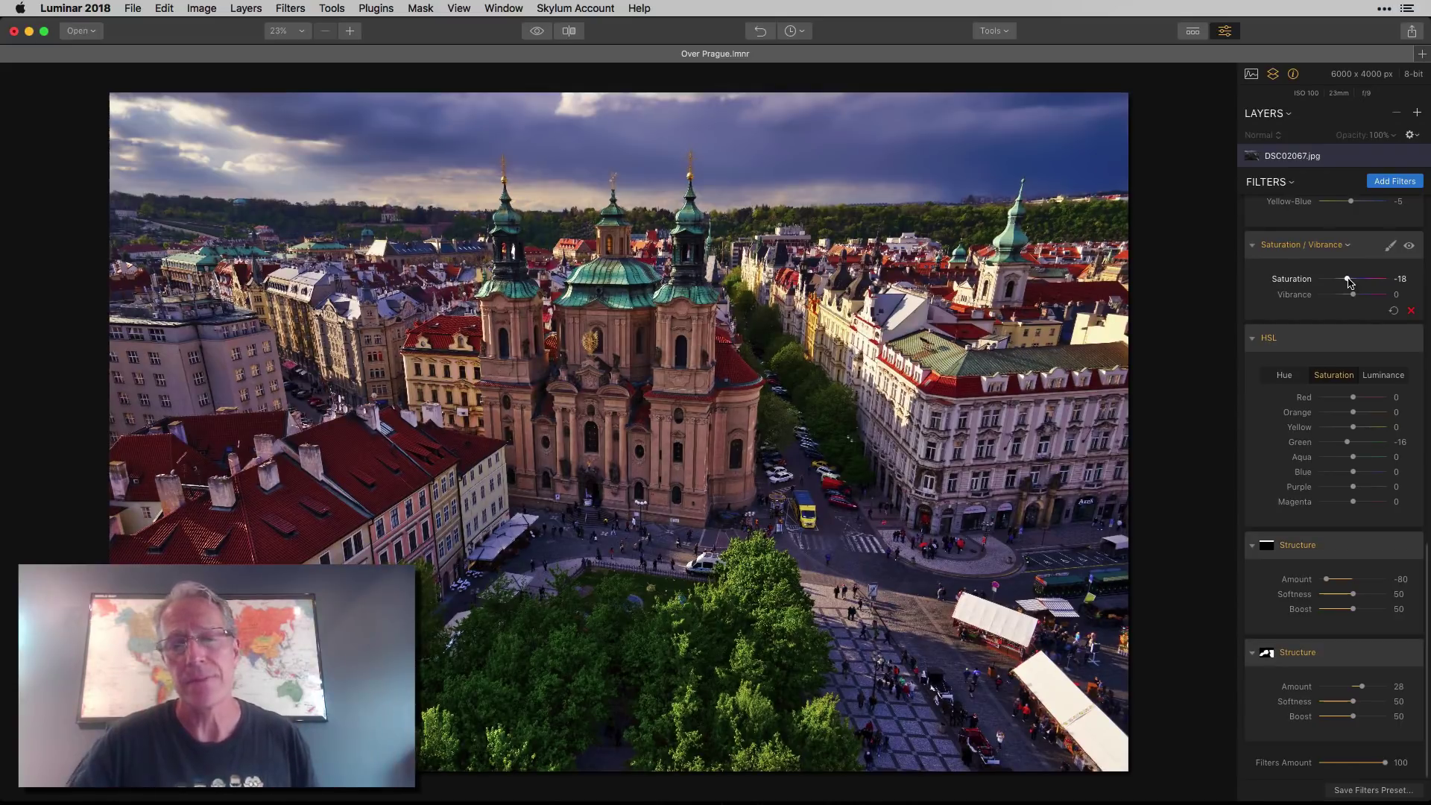